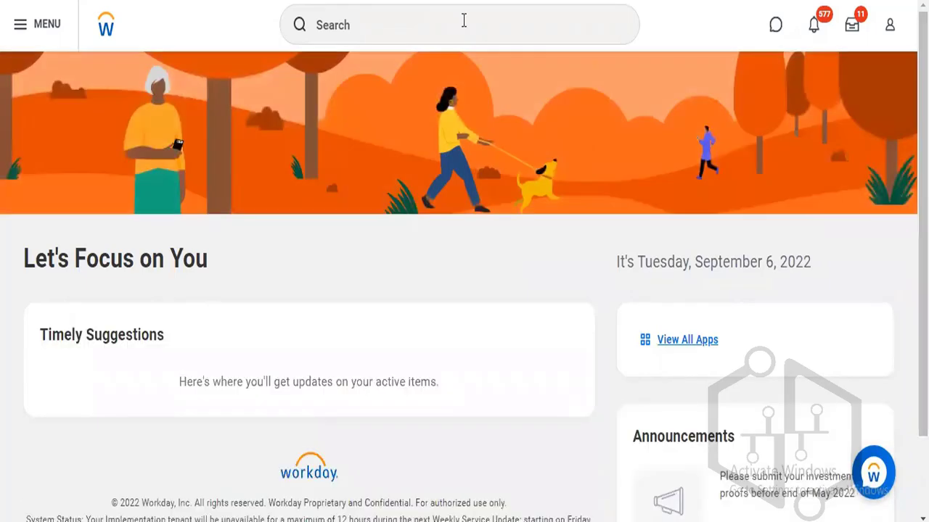
Start a Start Proxy request for a pasted worker, then cancel it.
click(463, 21)
text(start proxy)
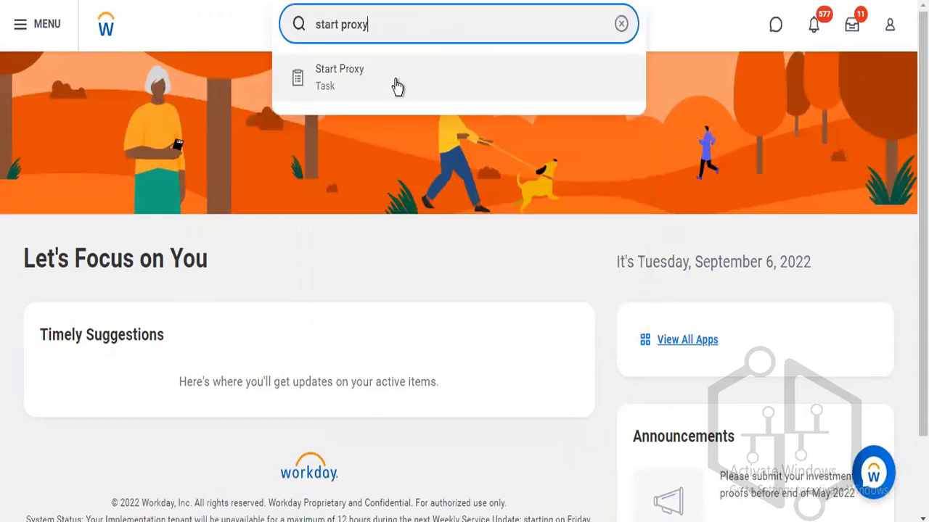
click(398, 86)
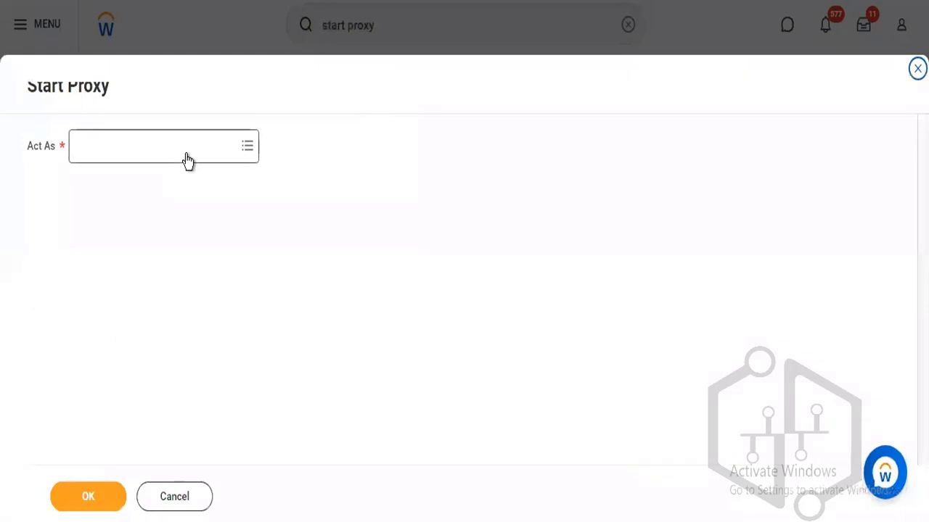
click(187, 154)
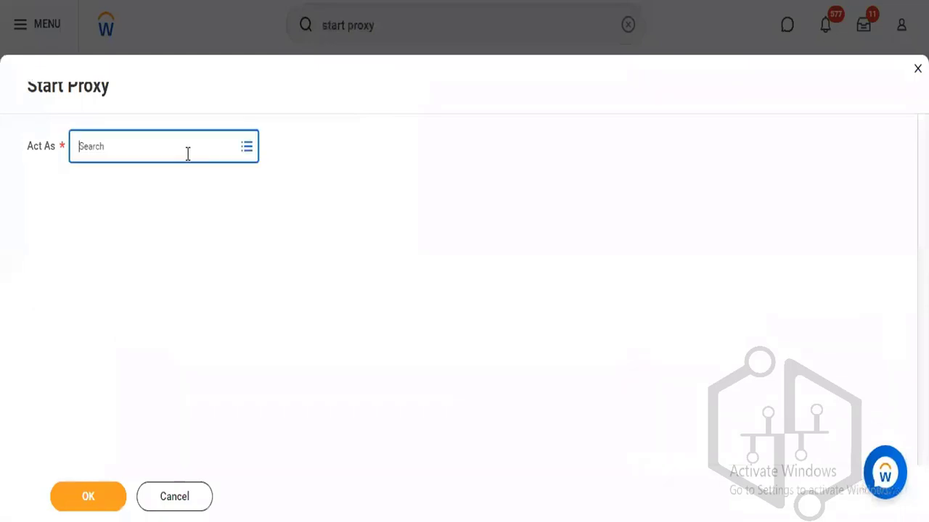
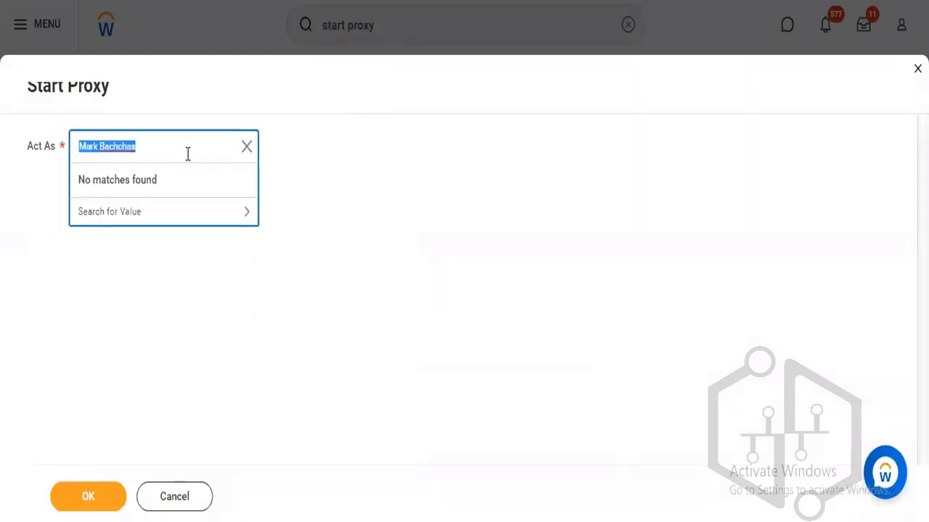
click(340, 165)
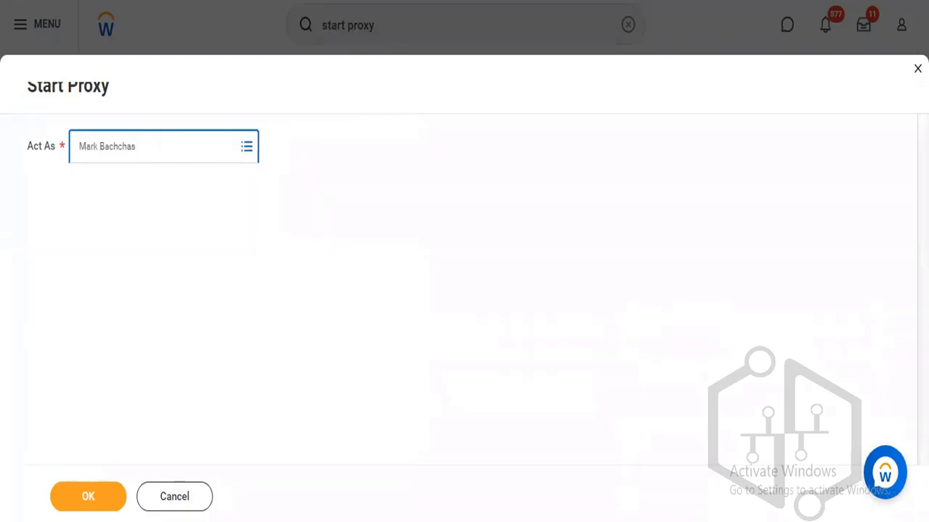
click(185, 508)
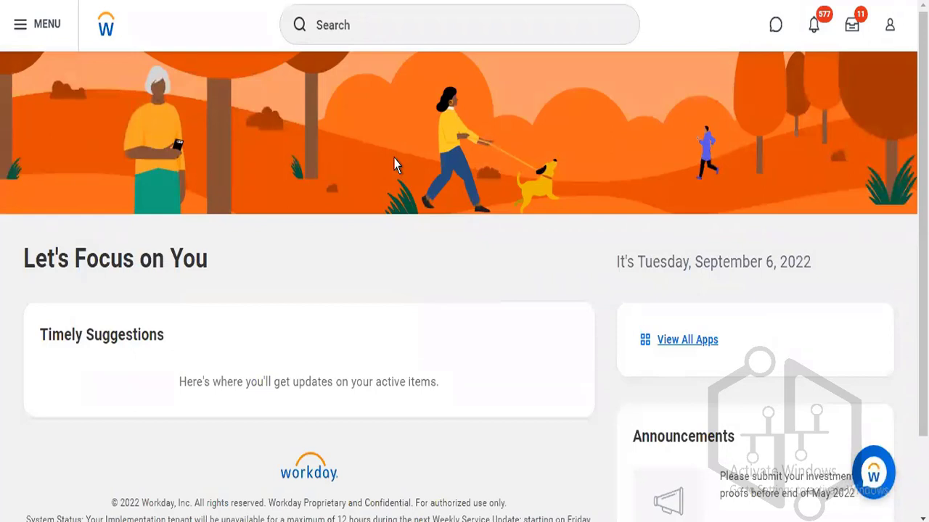
Rerun Start Talent Review for Worker for the worker, then cancel and discard the changes.
click(389, 32)
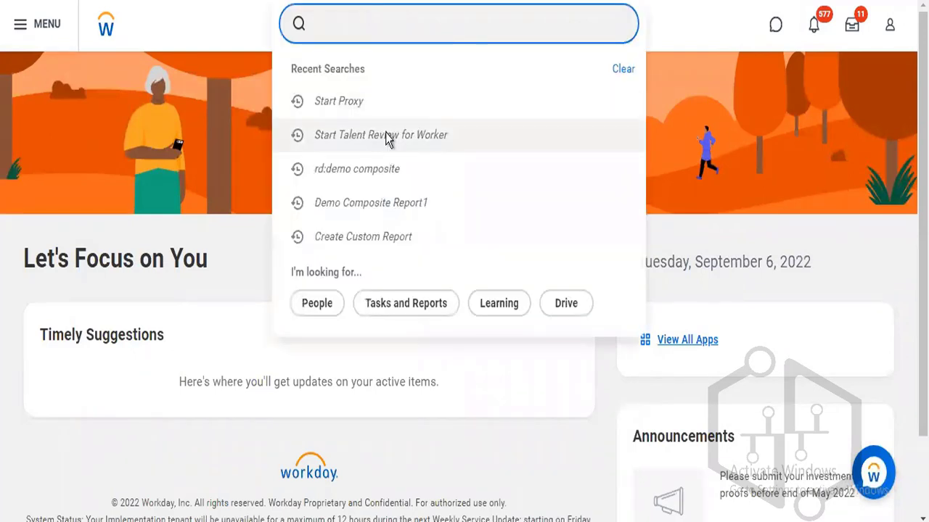
click(387, 139)
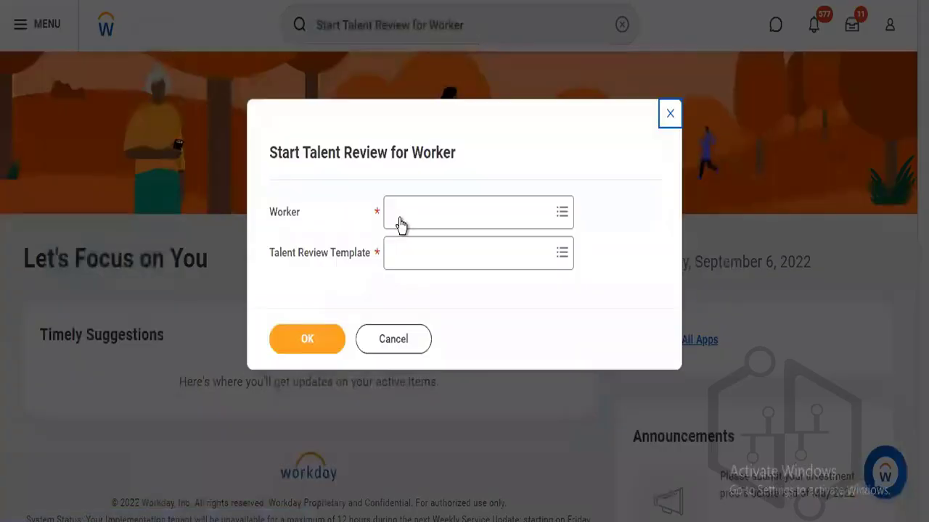
click(400, 221)
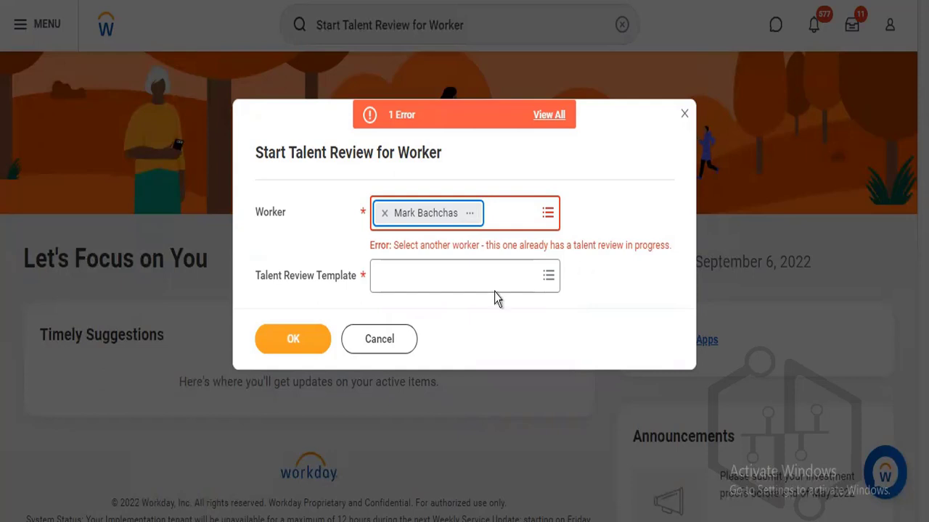
click(360, 346)
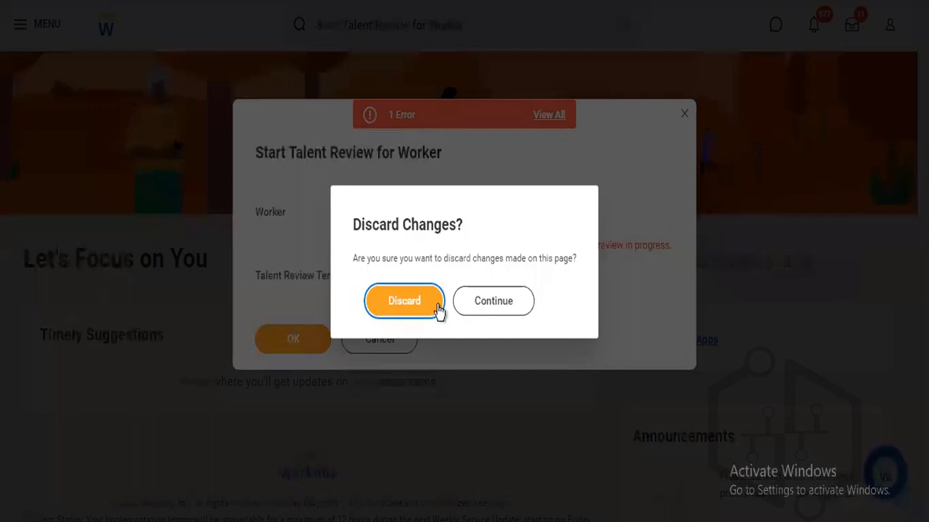
click(403, 300)
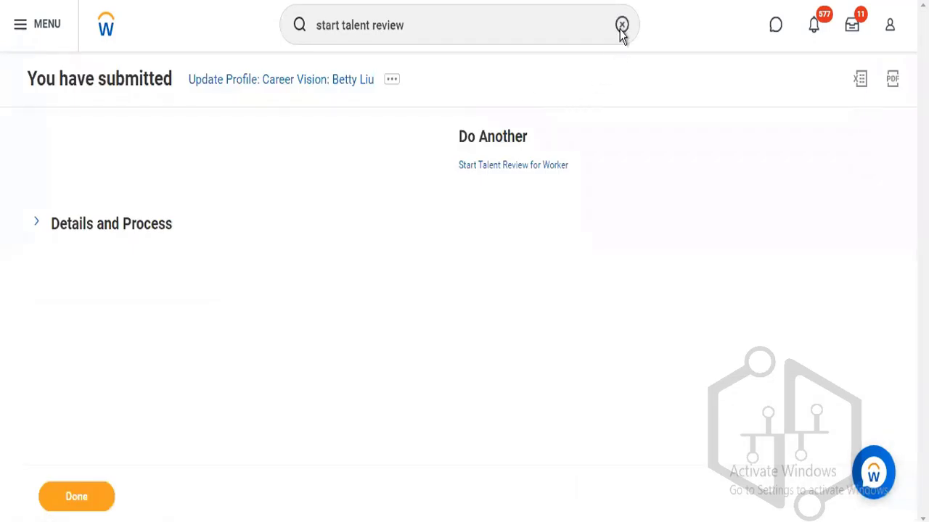
Search 'creat custom report' in a cleared search box and open the Create Custom Report task.
click(622, 25)
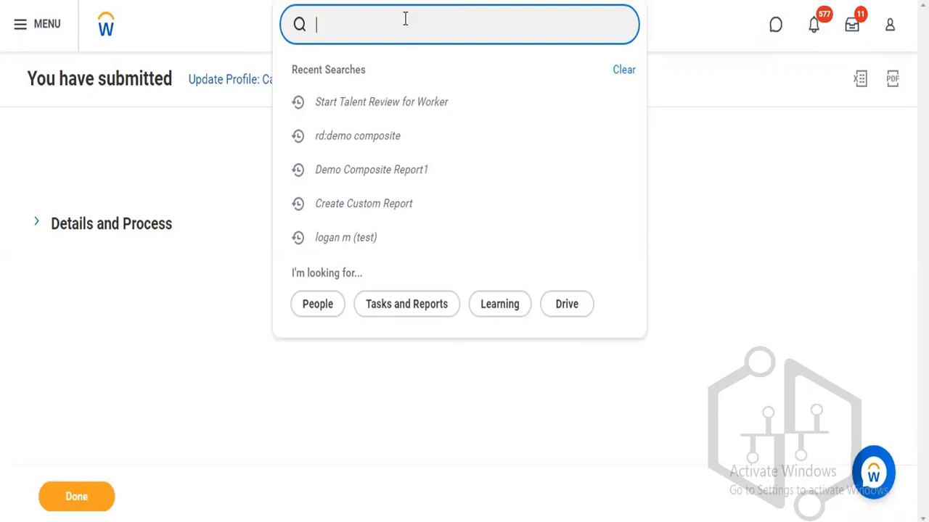
text(creat )
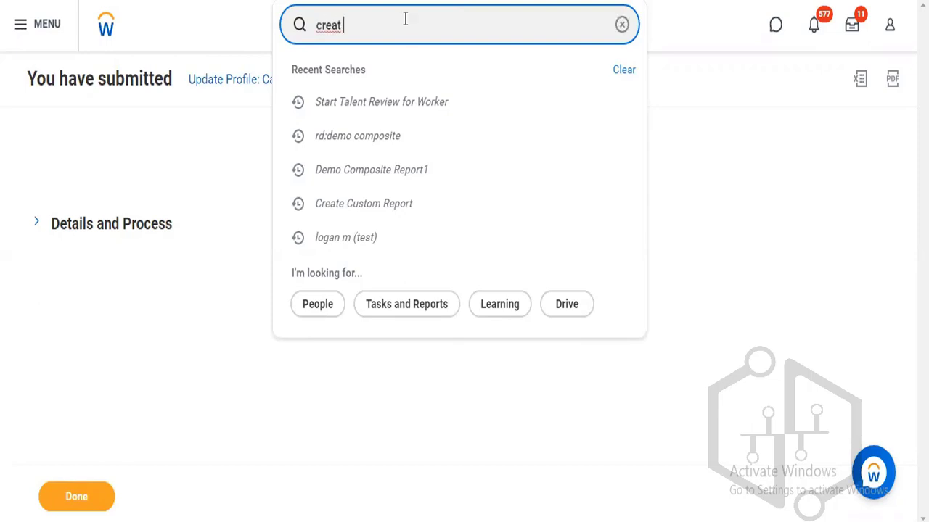
text(custom report)
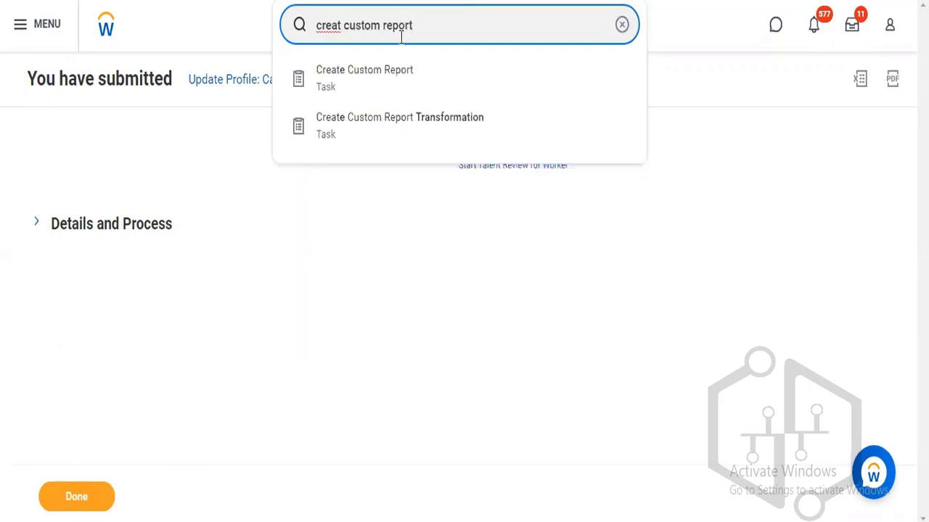
click(399, 84)
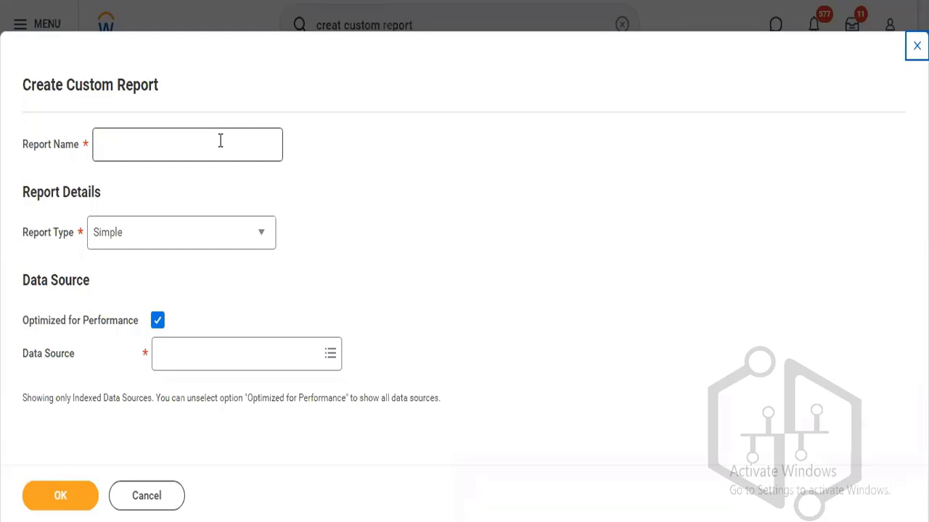
Click into Report Name, read the Report Type help, and expand the Report Type list.
click(211, 140)
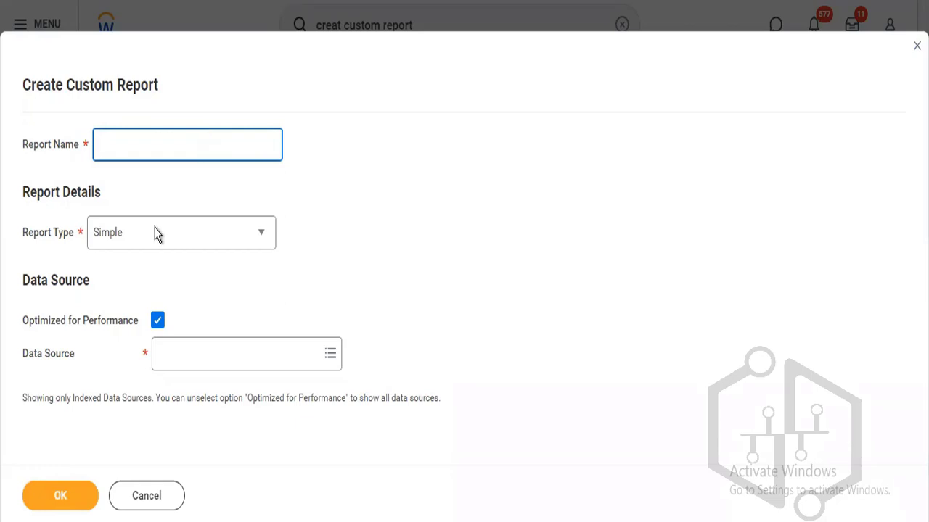
mouse_move(156, 232)
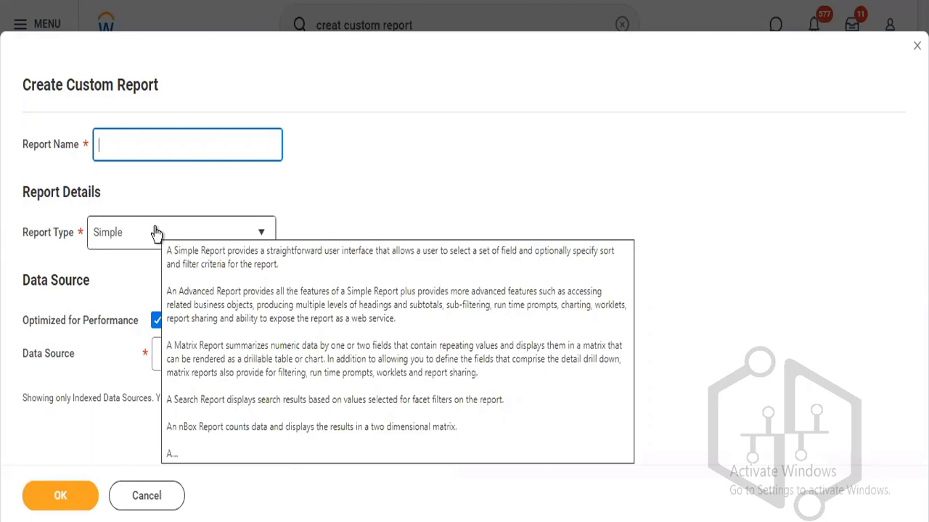
click(156, 233)
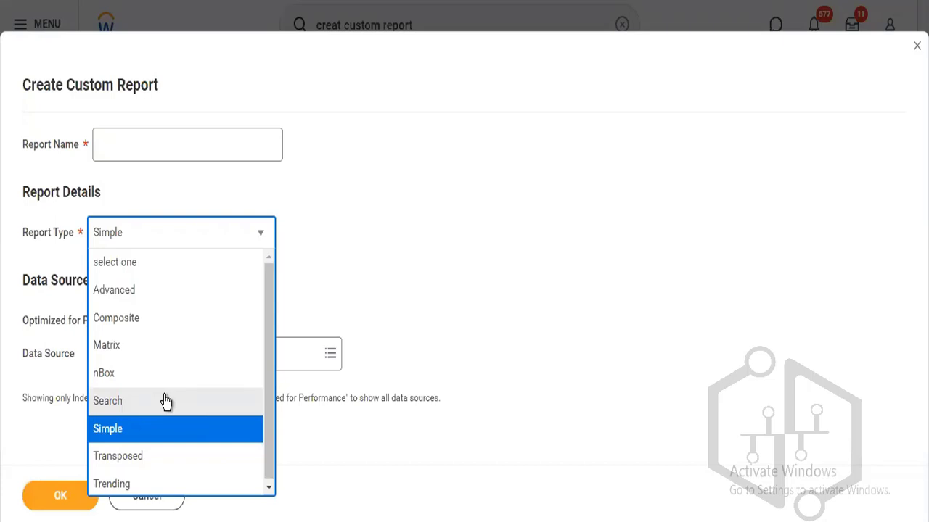
click(364, 229)
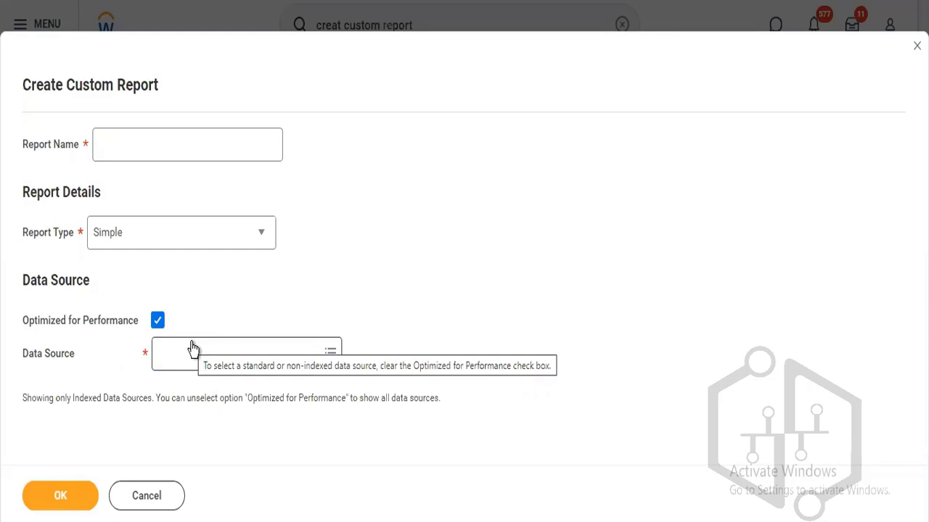
click(205, 246)
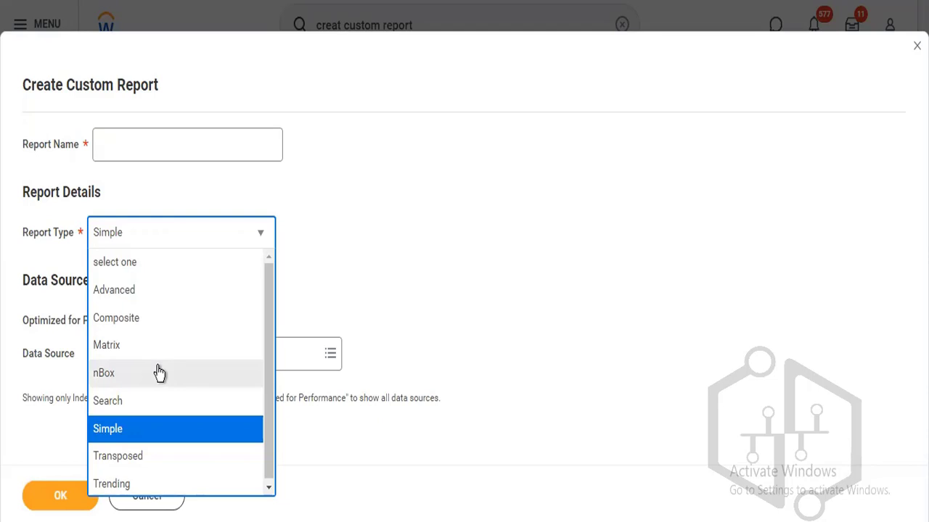
Try nBox as the report type, then switch it to Advanced.
click(160, 373)
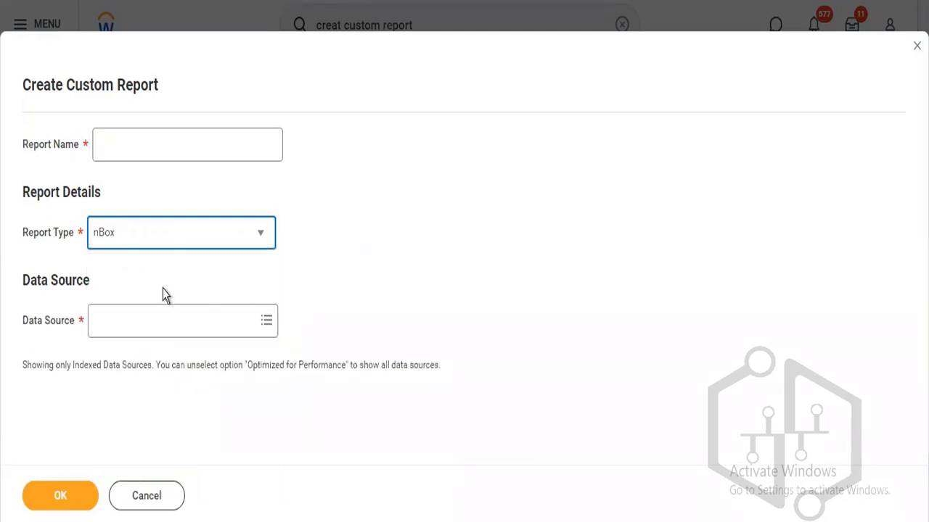
click(183, 240)
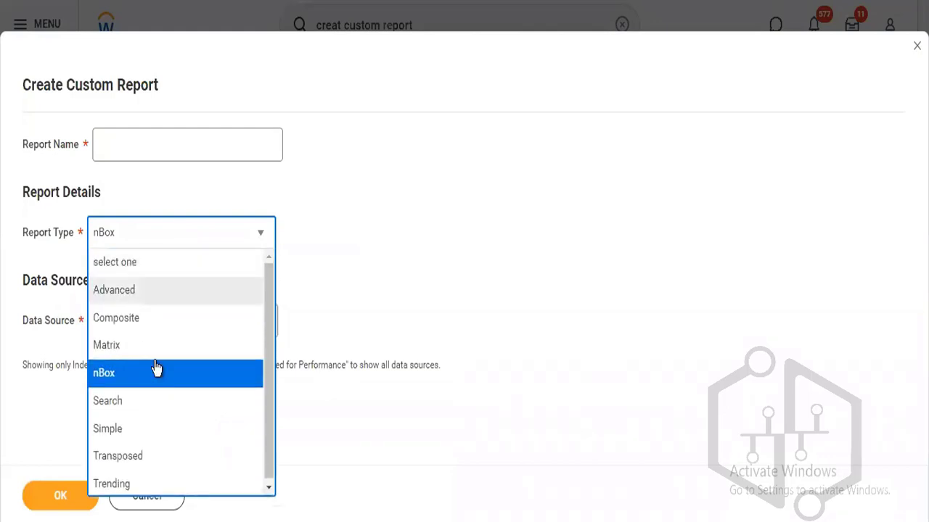
click(154, 372)
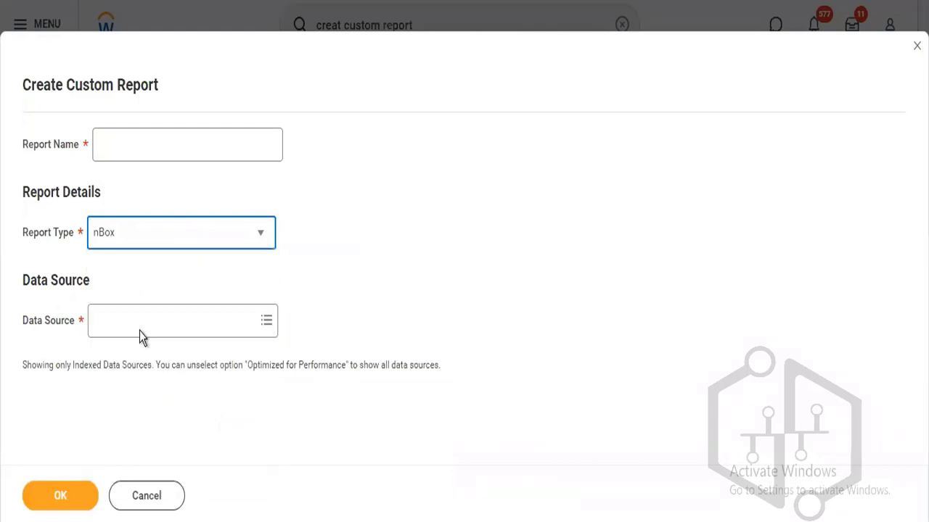
click(173, 240)
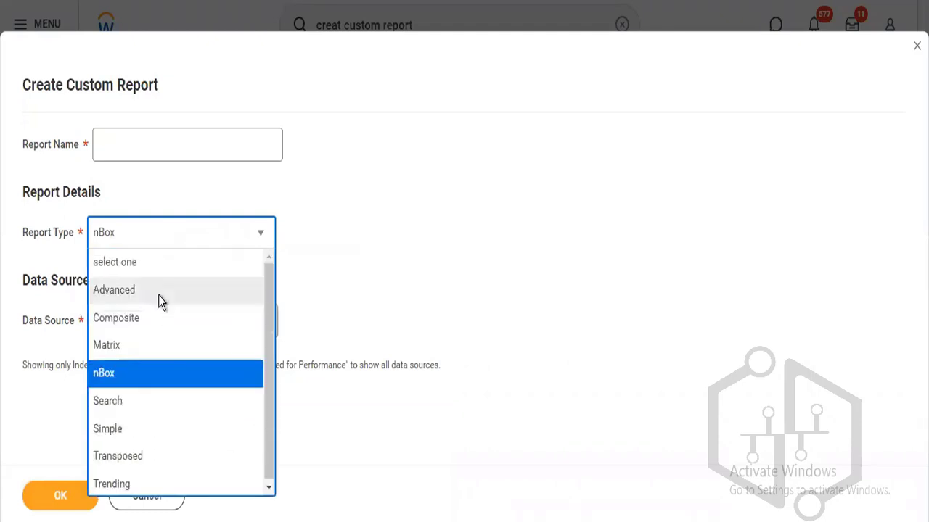
click(161, 294)
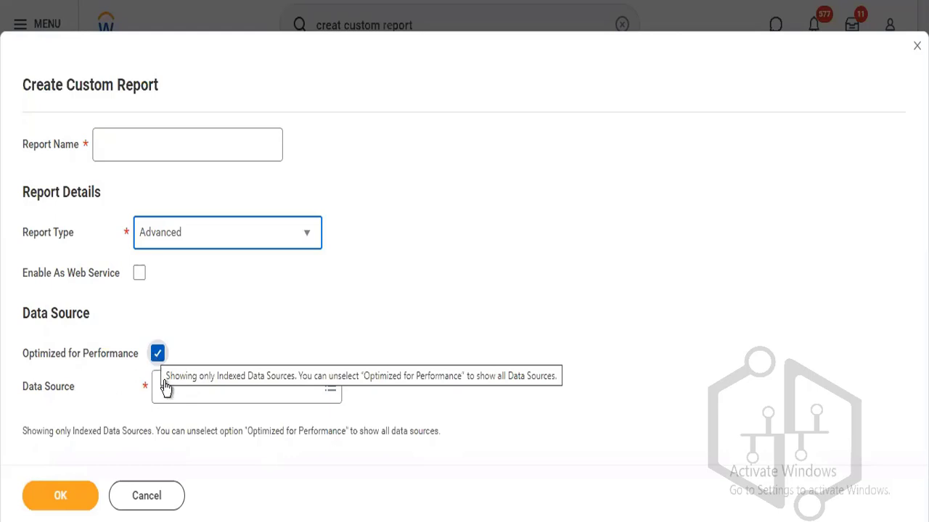
Browse the full list of available data sources for the report.
click(164, 383)
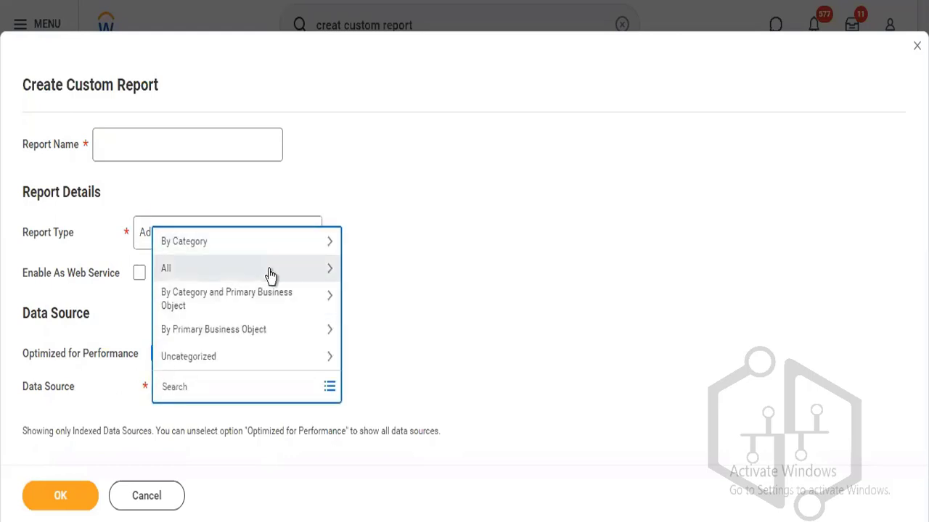
click(269, 269)
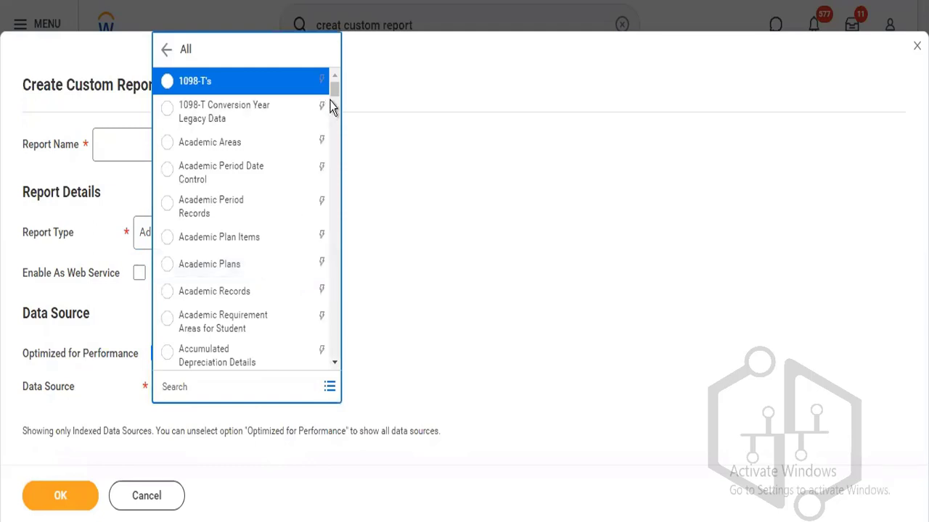
drag(333, 100, 335, 107)
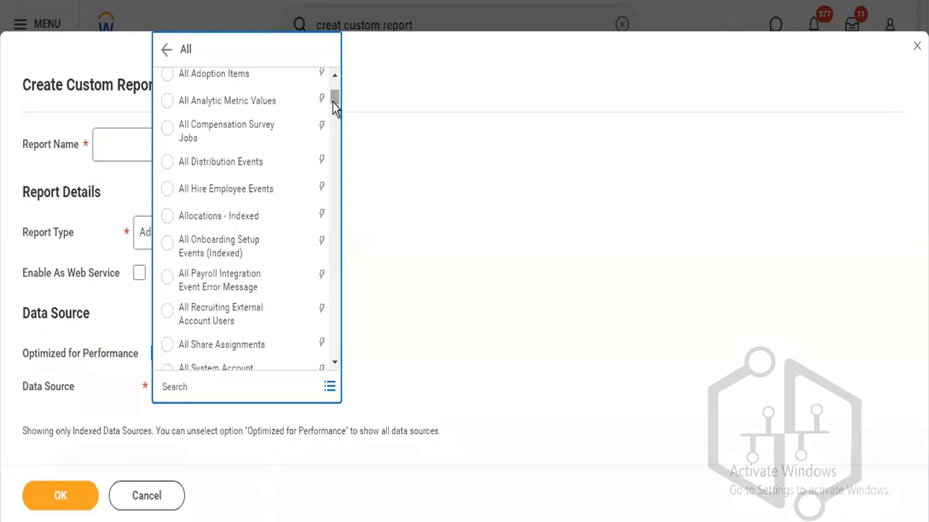
drag(334, 107, 334, 114)
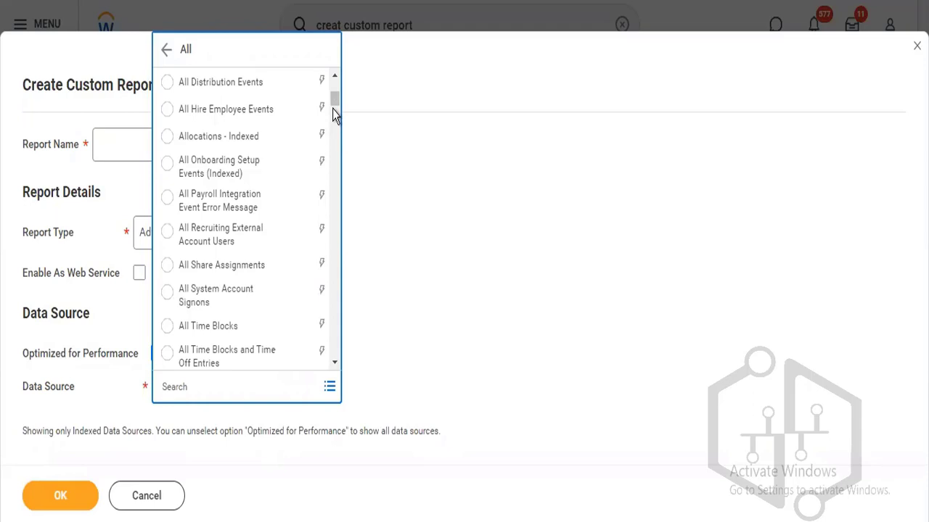
drag(334, 106, 335, 124)
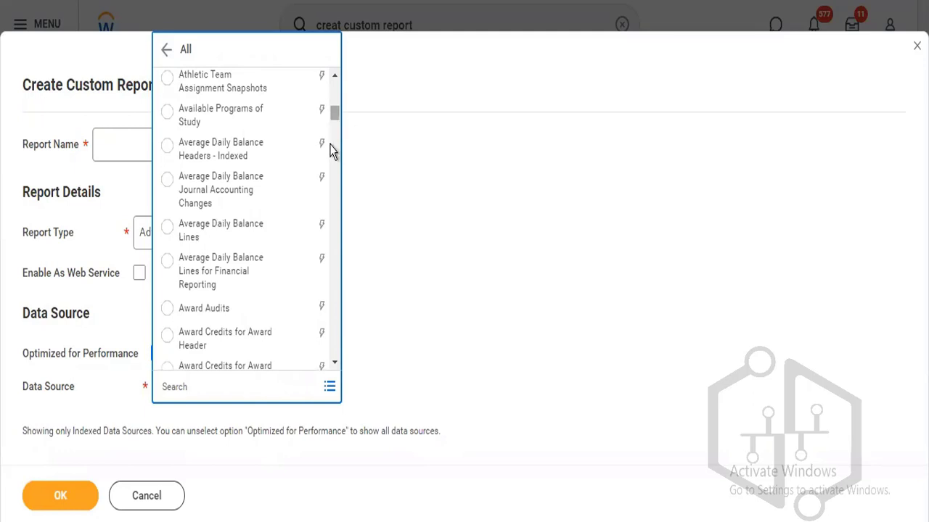
Remove Indexed All Workers, search data sources for 'Worker', and close the results.
click(249, 380)
text(all)
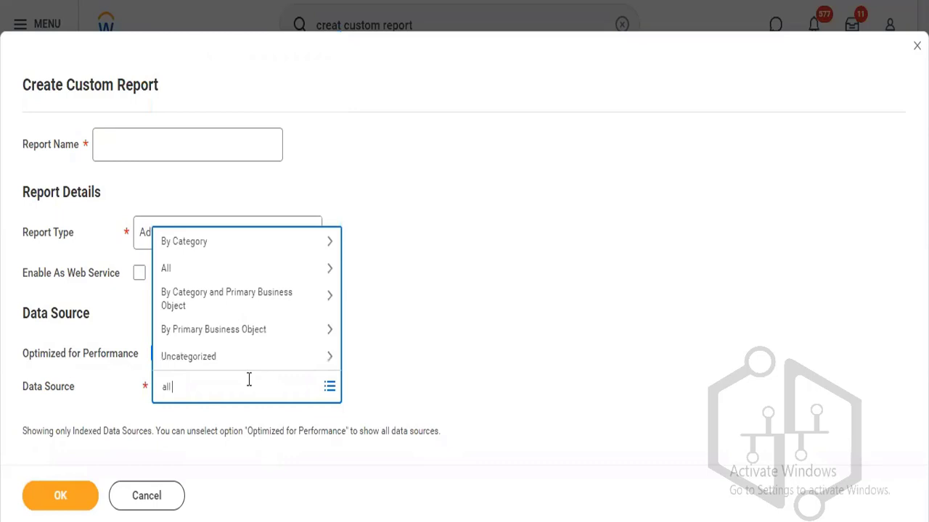
text( worker)
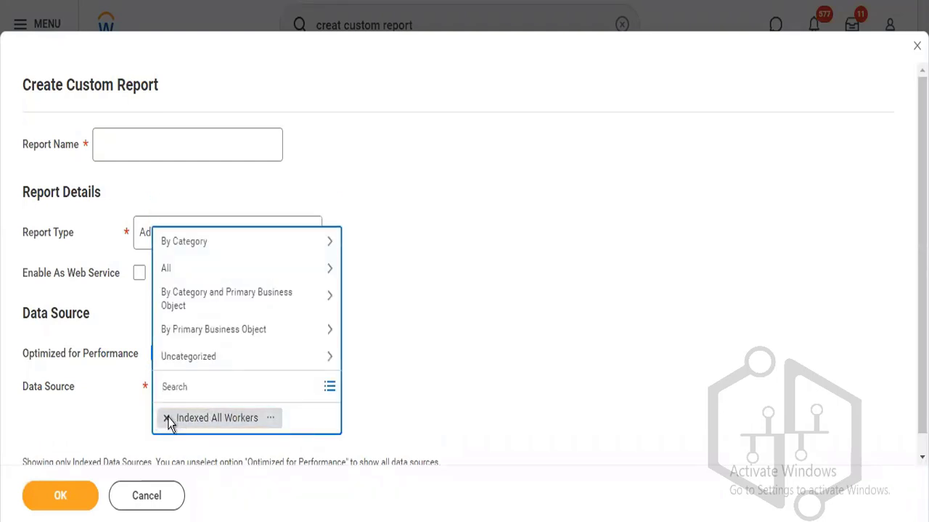
click(166, 418)
text(Wo)
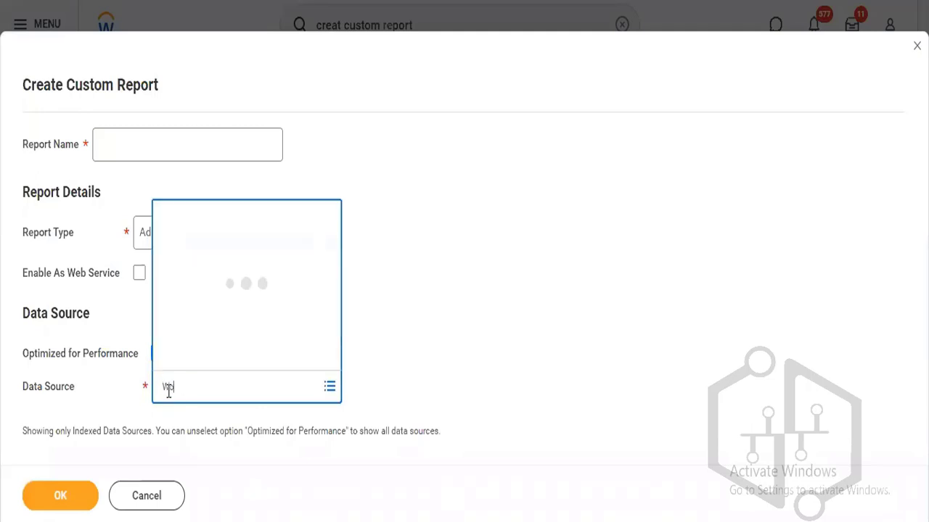
text(rker)
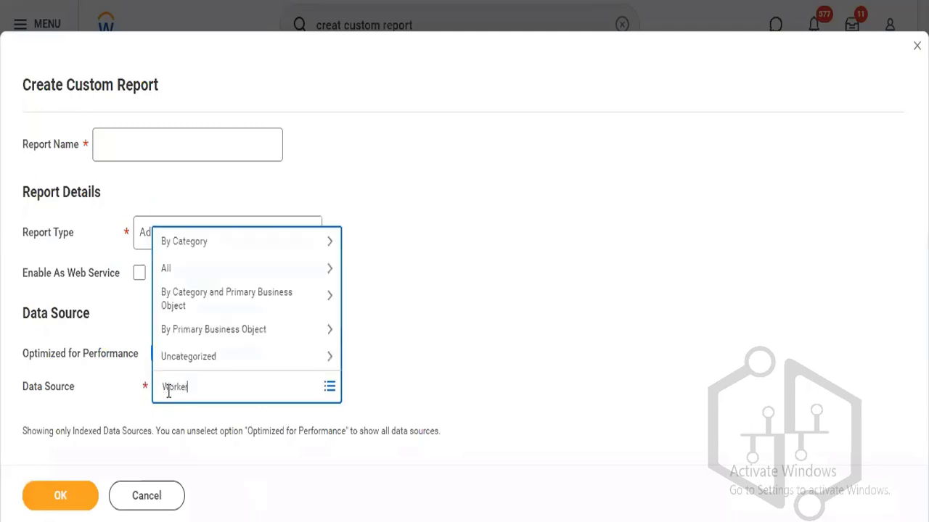
key(Return)
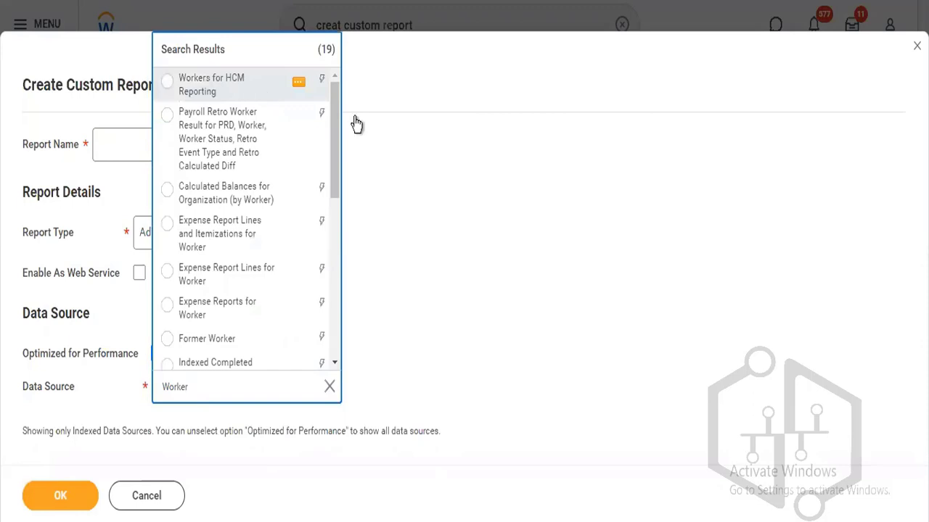
click(475, 183)
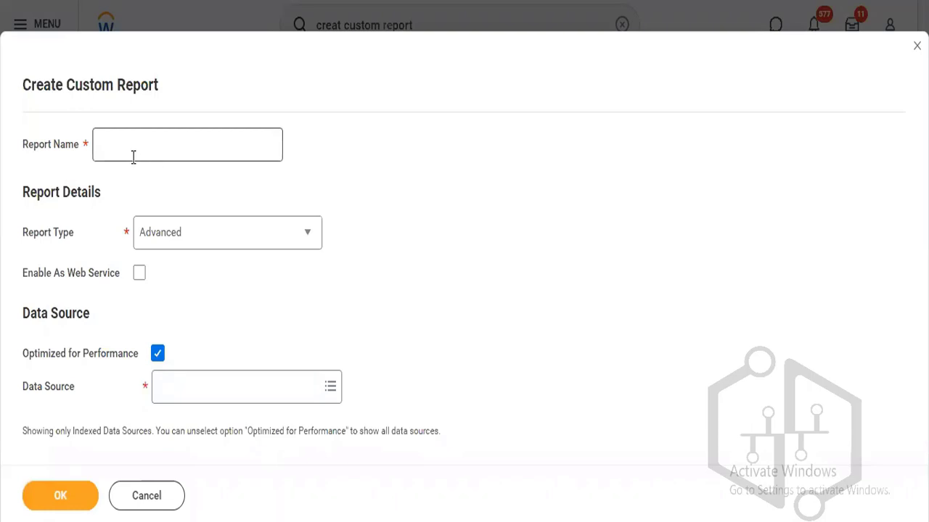
Enter a Talent Calibration report name and set the report type to nBox.
click(137, 148)
text(Raj T)
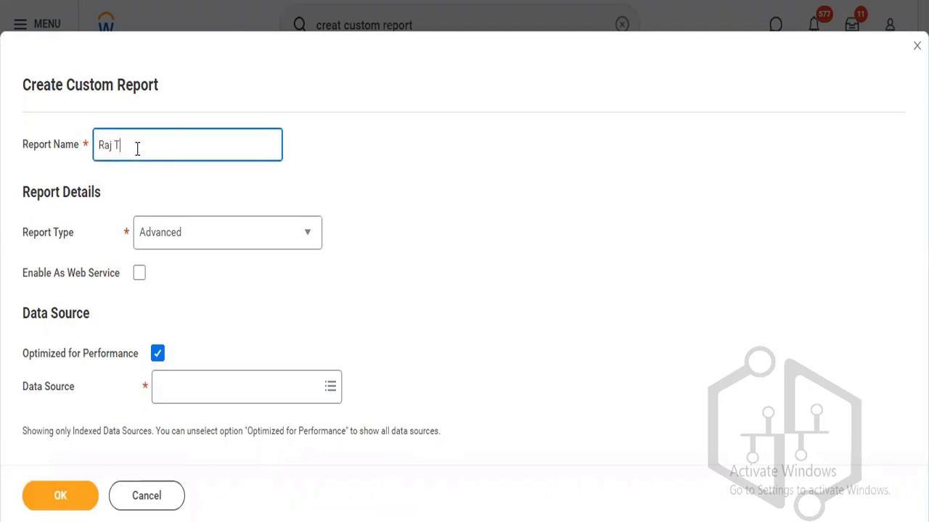
text(alent Calibration)
click(196, 237)
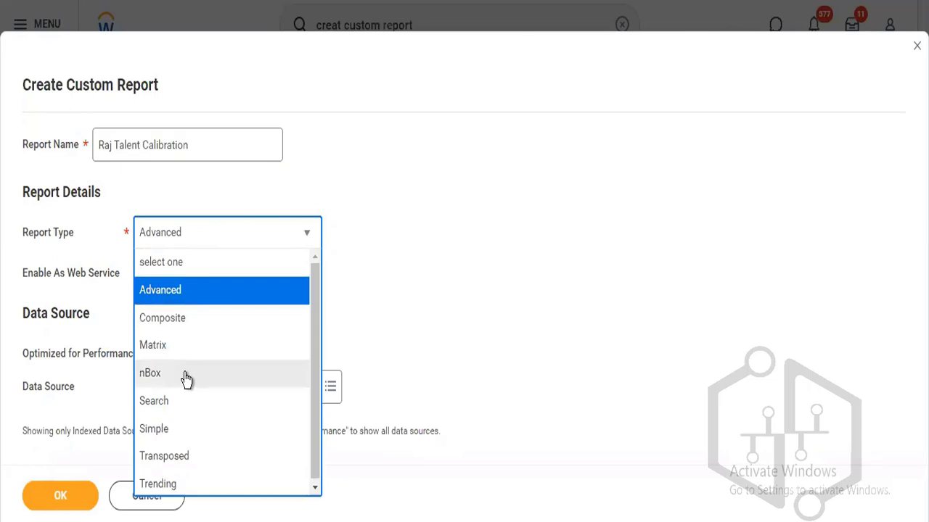
click(186, 380)
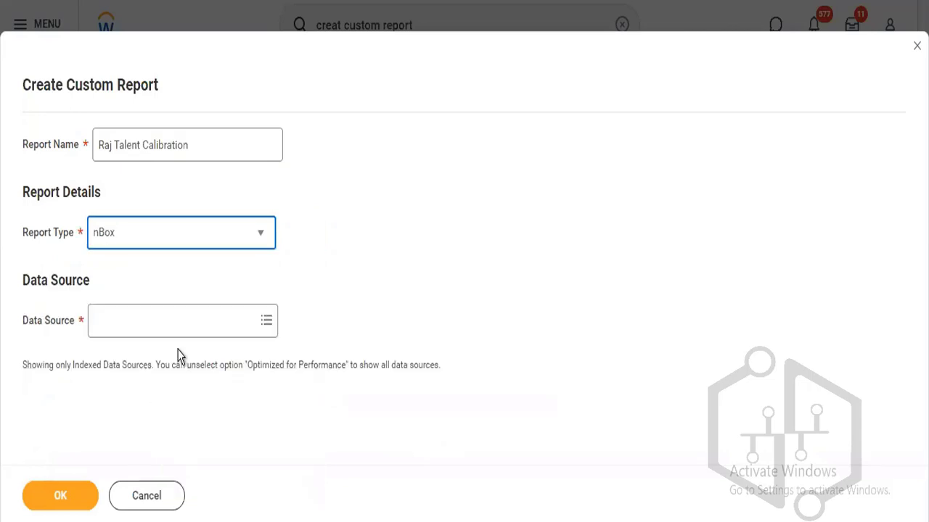
Search data sources for 'Worker Calibration' and view details of the first result.
click(155, 326)
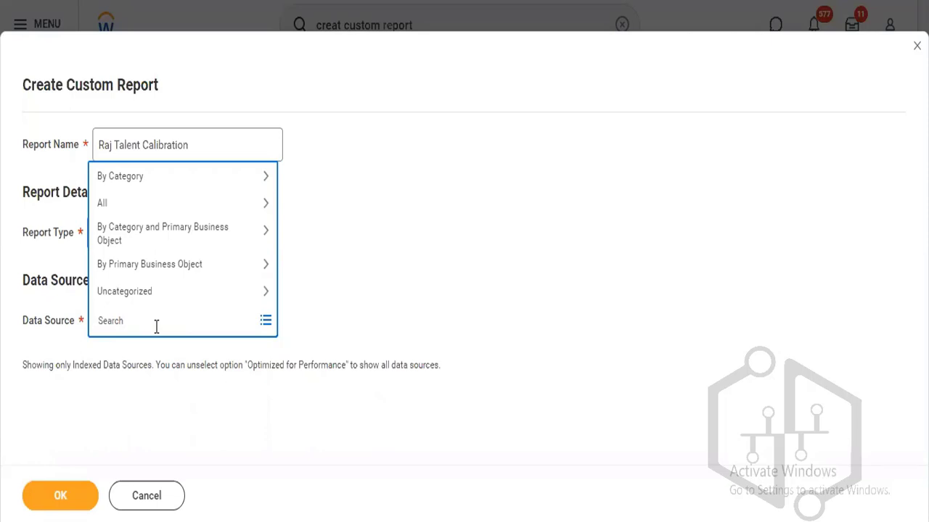
text(Worker Calibration)
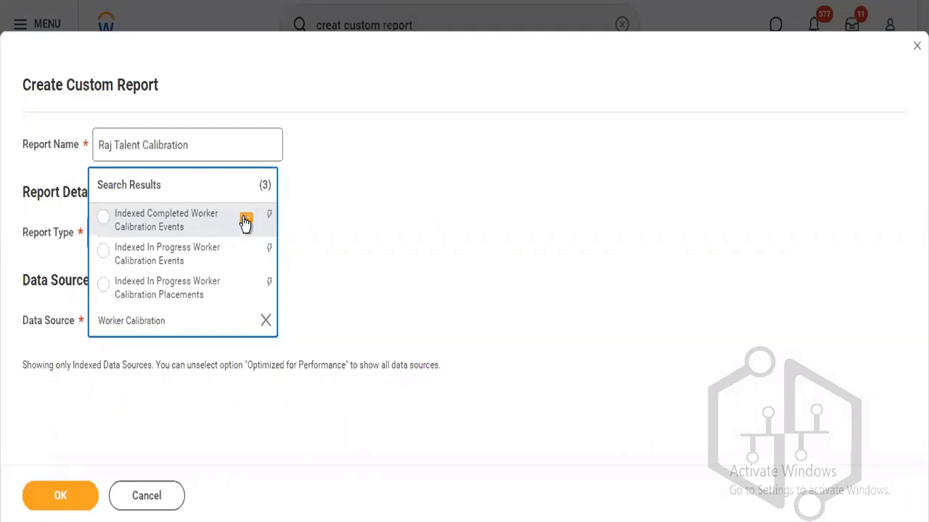
click(245, 219)
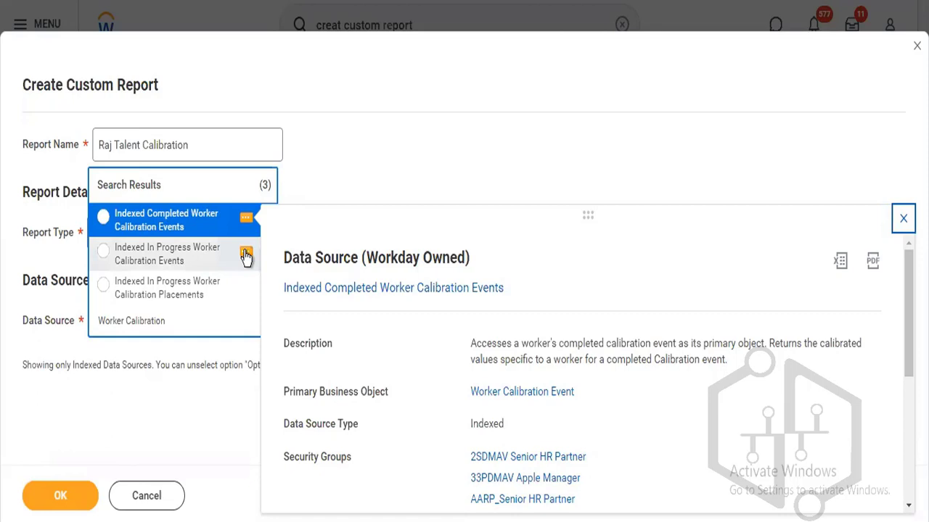
View the second source's details, then select Indexed In Progress Worker Calibration Events.
click(246, 255)
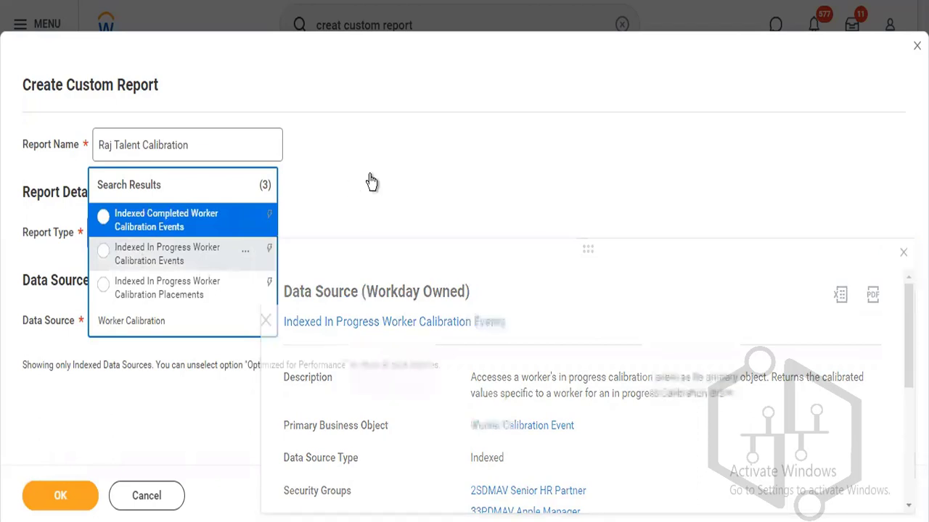
click(137, 267)
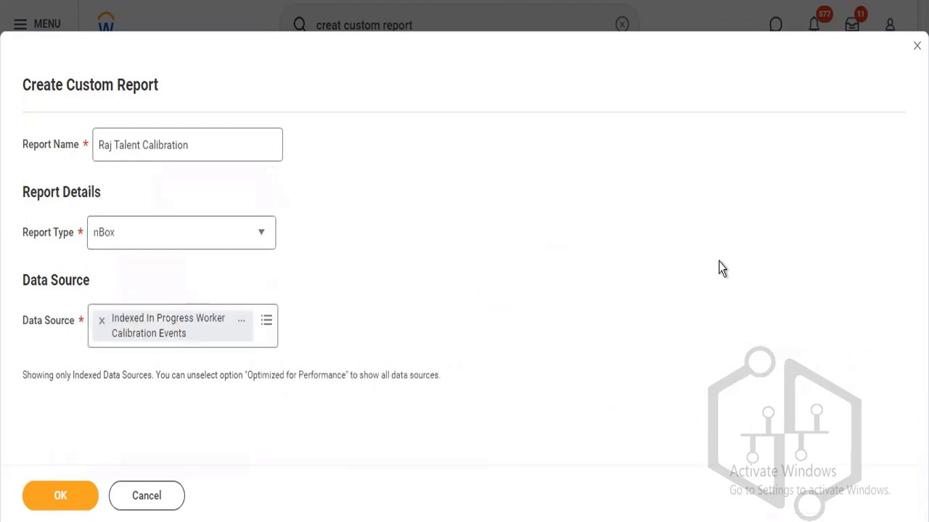
Create the report, remove its data source on the edit page, and search 'worker calibration'.
click(40, 496)
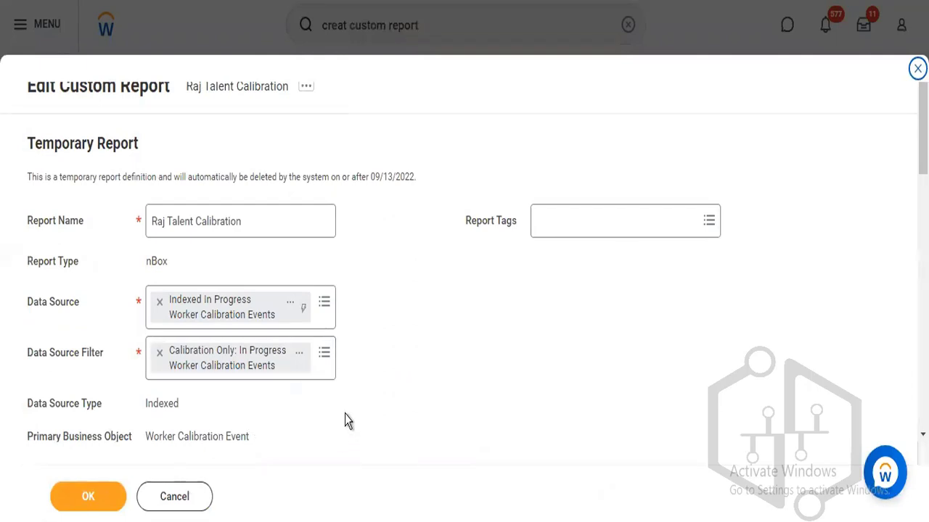
click(160, 303)
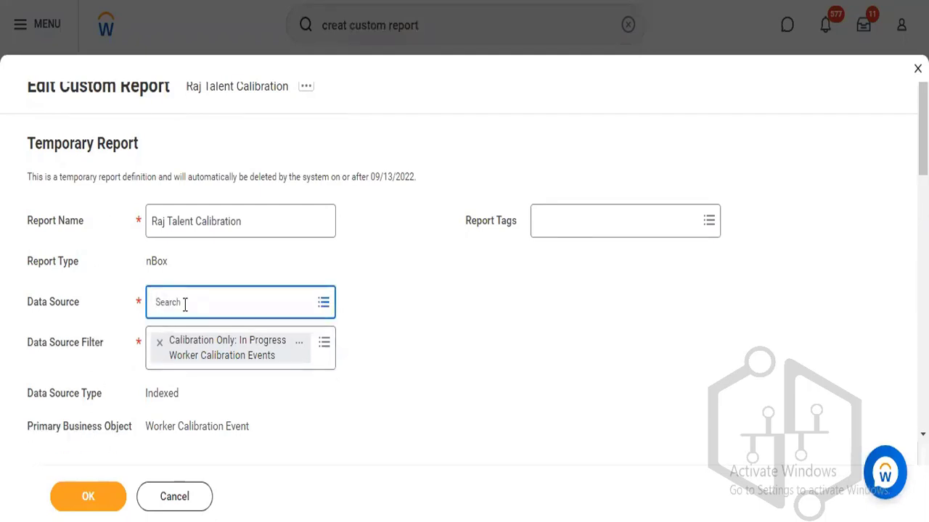
text(wo)
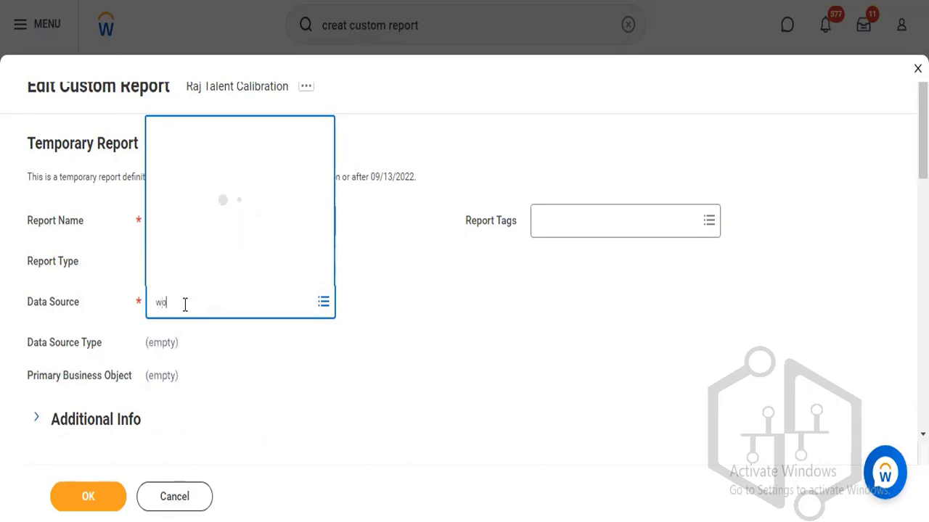
text(rker calibration)
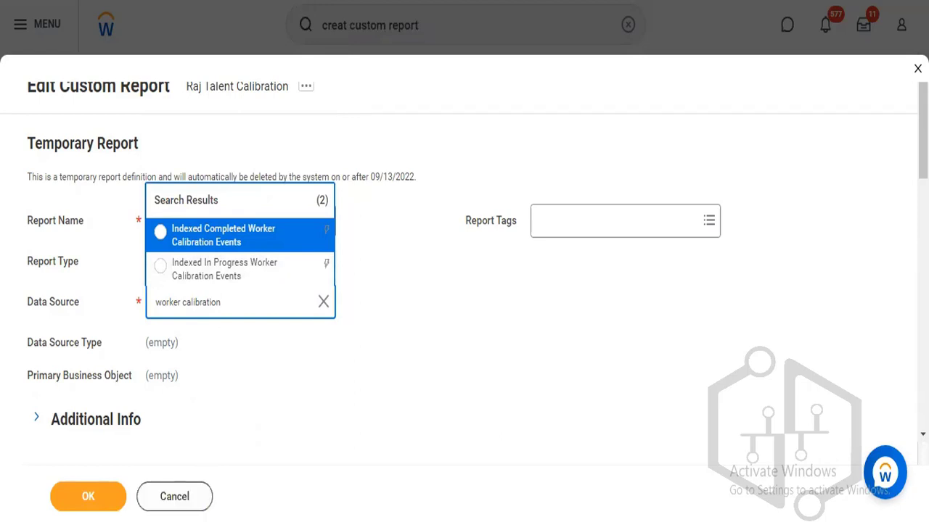
right_click(224, 1)
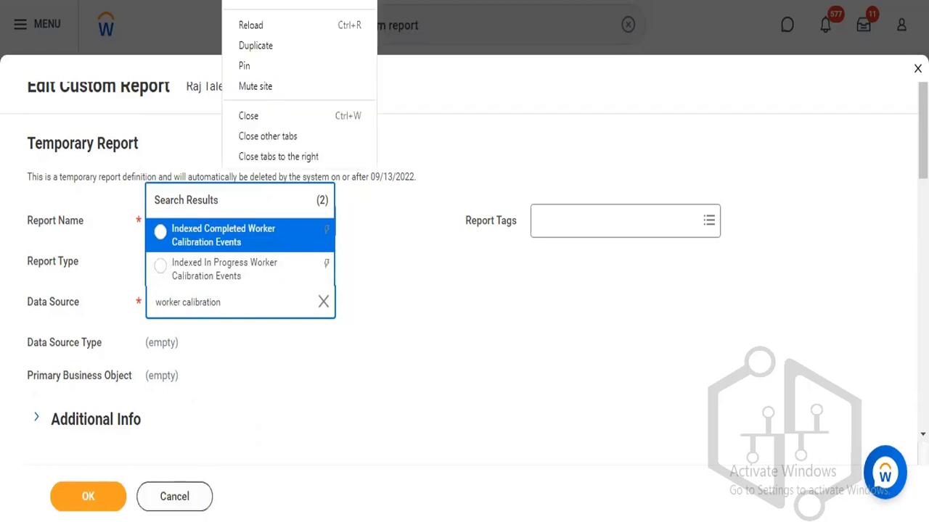
Duplicate the browser tab to get a fresh Create Custom Report form and open its data source picker.
click(258, 45)
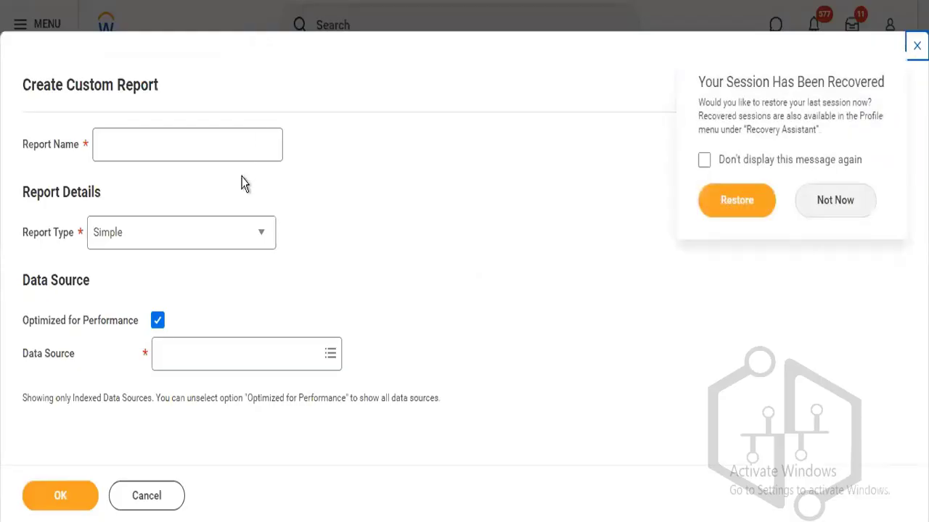
click(226, 355)
Make the report an nBox report and search data sources for 'worker calibration'.
click(102, 239)
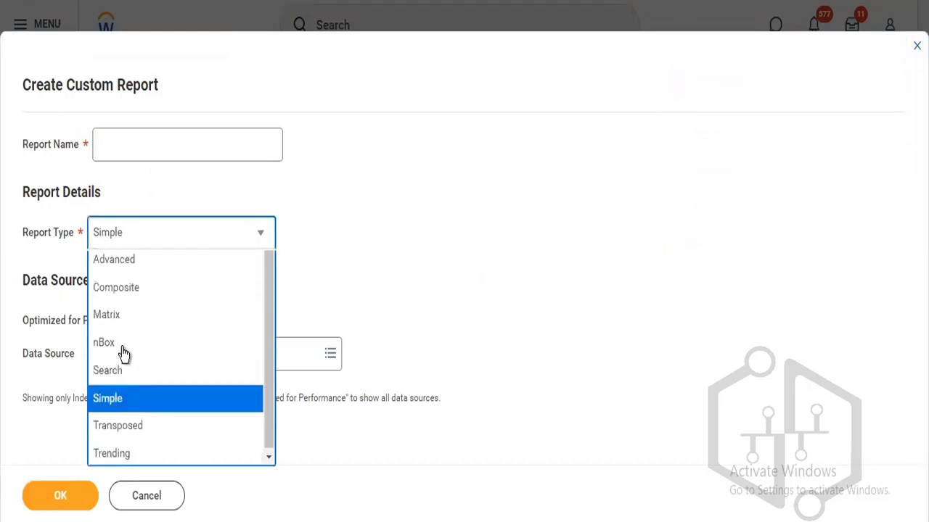
click(127, 375)
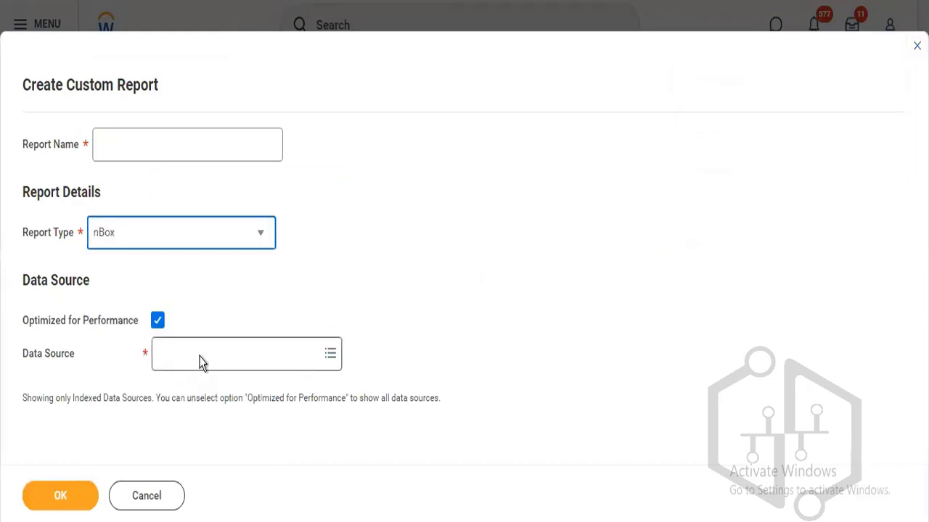
click(172, 323)
text(worker ca)
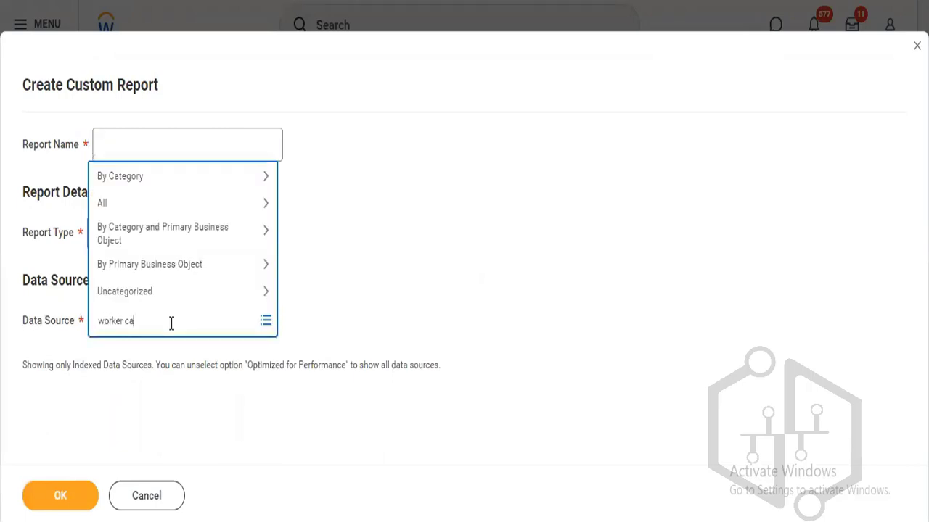
text(libration)
key(Return)
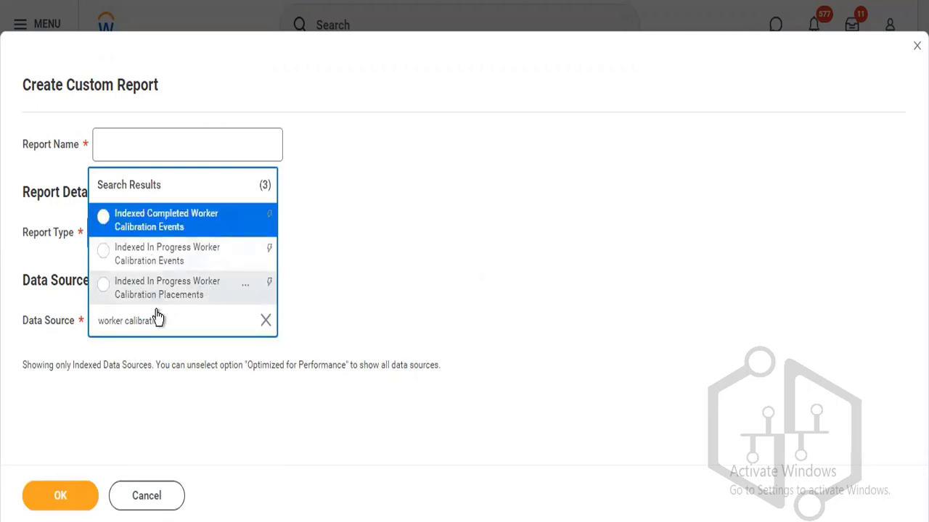
Review details of the In Progress Placements and Completed Events worker calibration data sources.
mouse_move(211, 304)
click(247, 289)
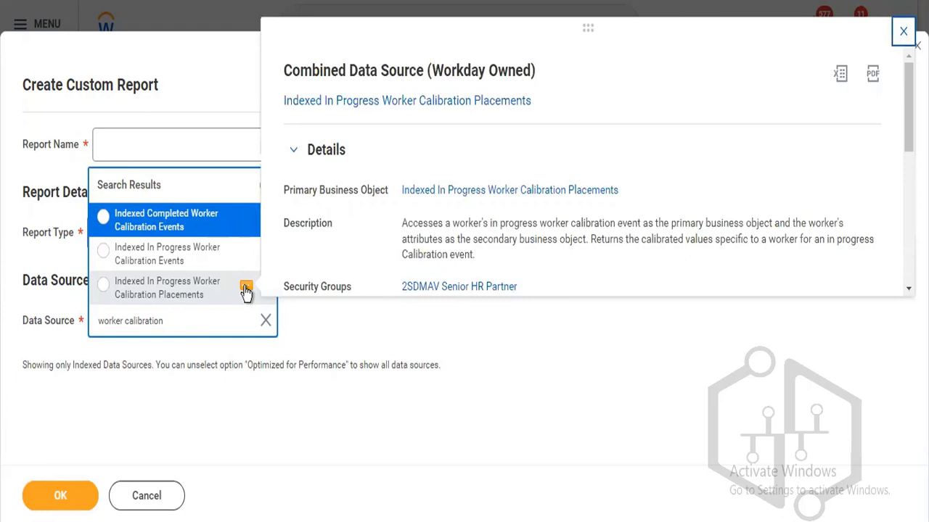
scroll(247, 290, down, 5)
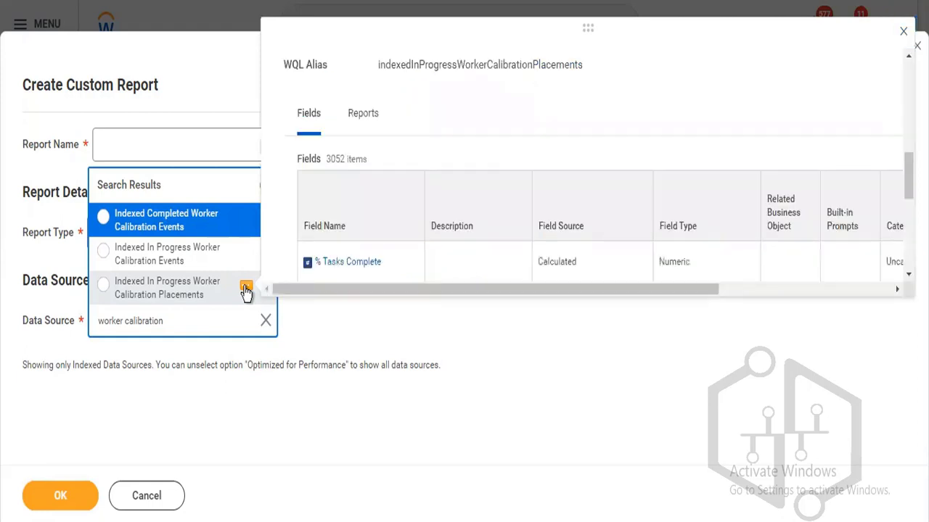
mouse_move(243, 217)
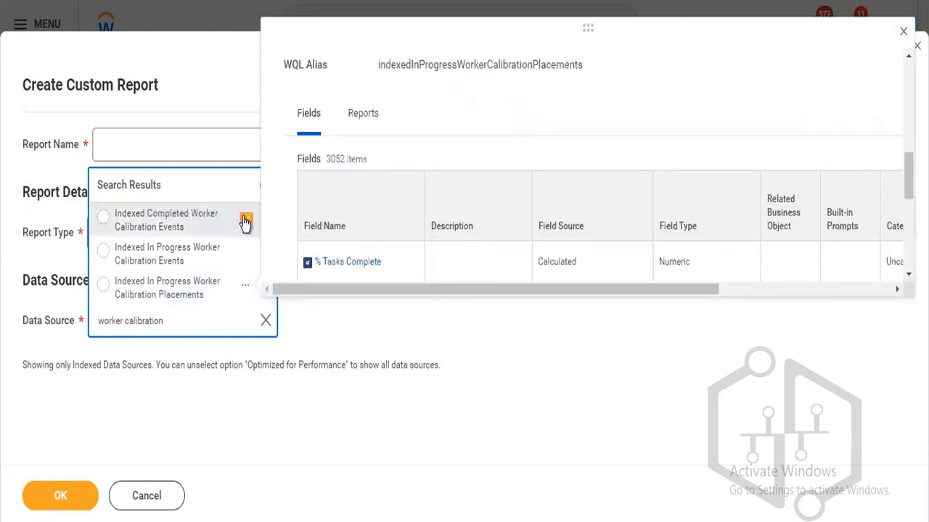
click(245, 221)
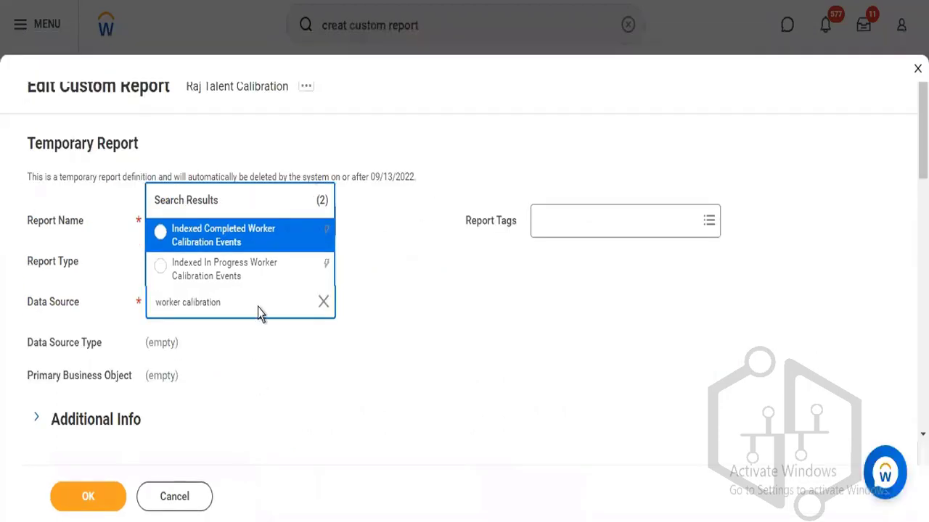
Go back to the Workday home page from the Edit Custom Report form.
click(275, 229)
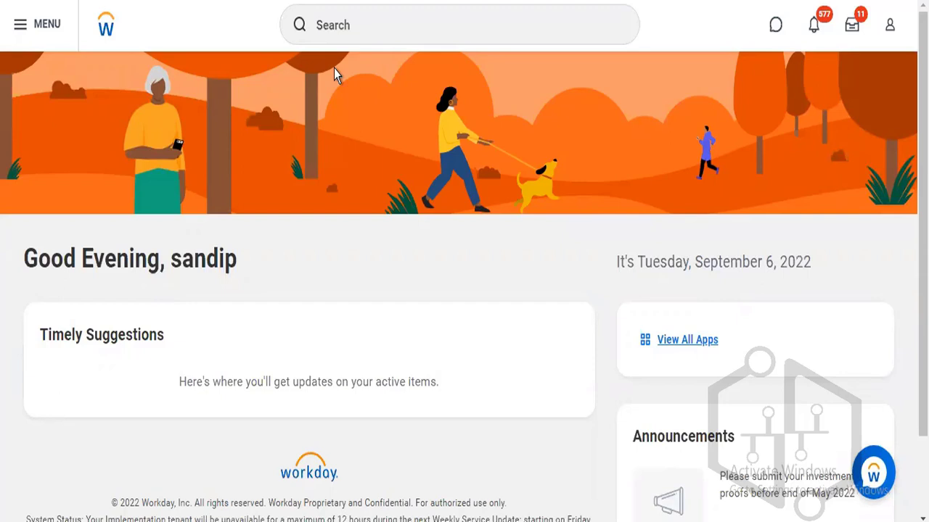
Search Workday for the 'launch calibration' task.
click(358, 38)
text(launch cal)
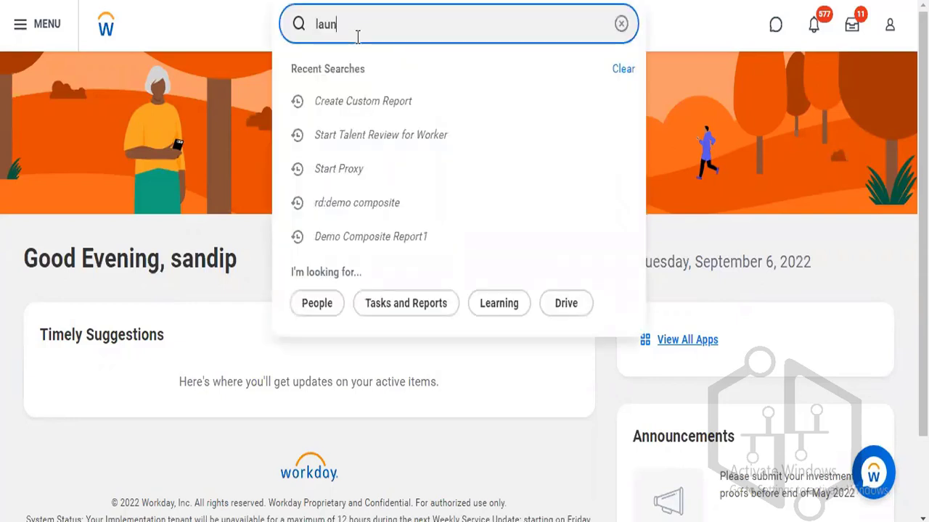
text(ibration)
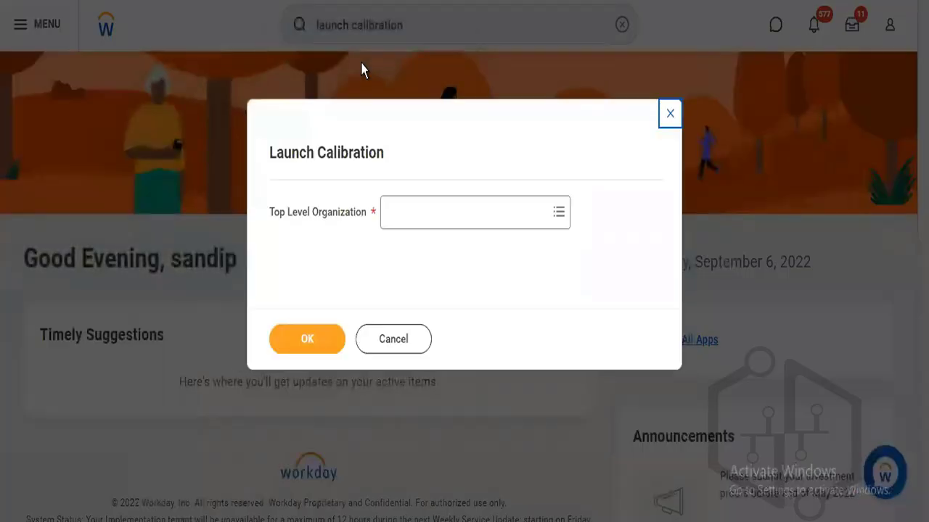
Set Baker Street - London under Angel Healthcare as the top level organization.
click(409, 223)
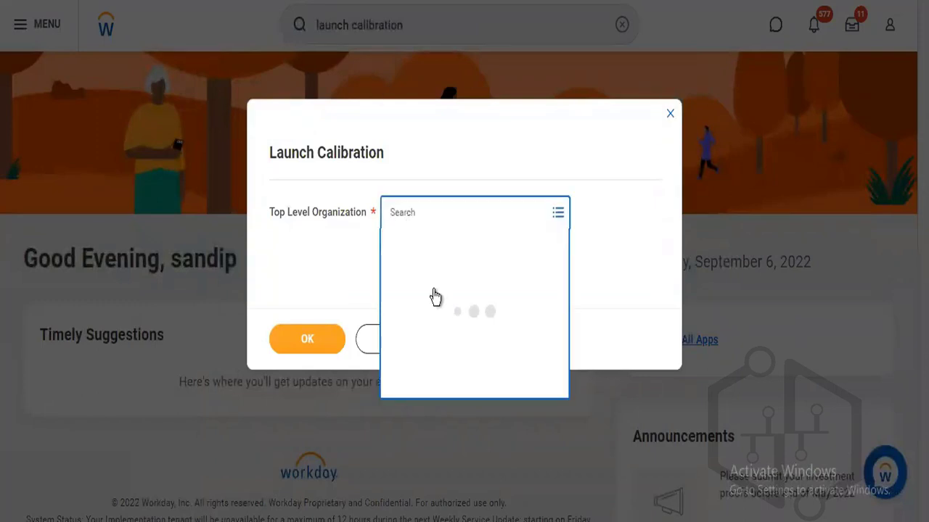
click(452, 338)
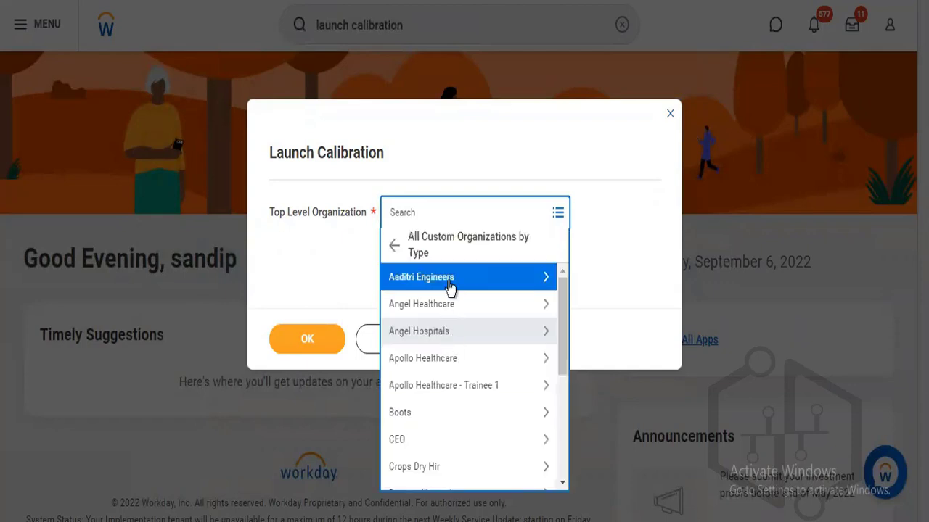
click(450, 303)
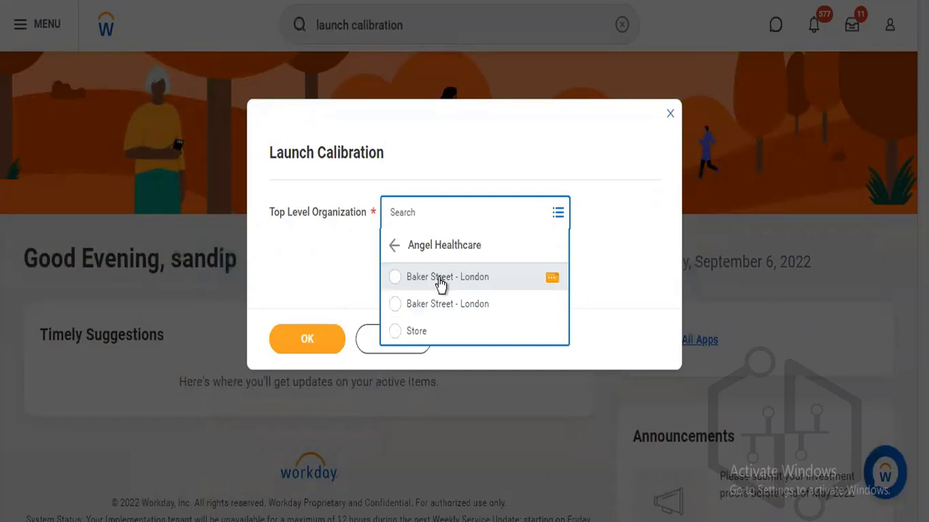
click(441, 283)
click(323, 336)
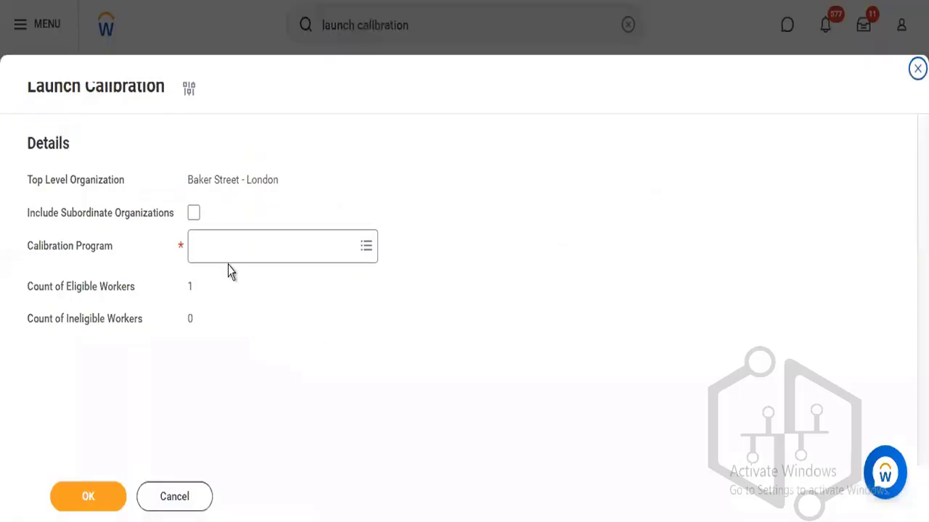
Choose Global Support Calibration RNRK as the calibration program.
click(227, 250)
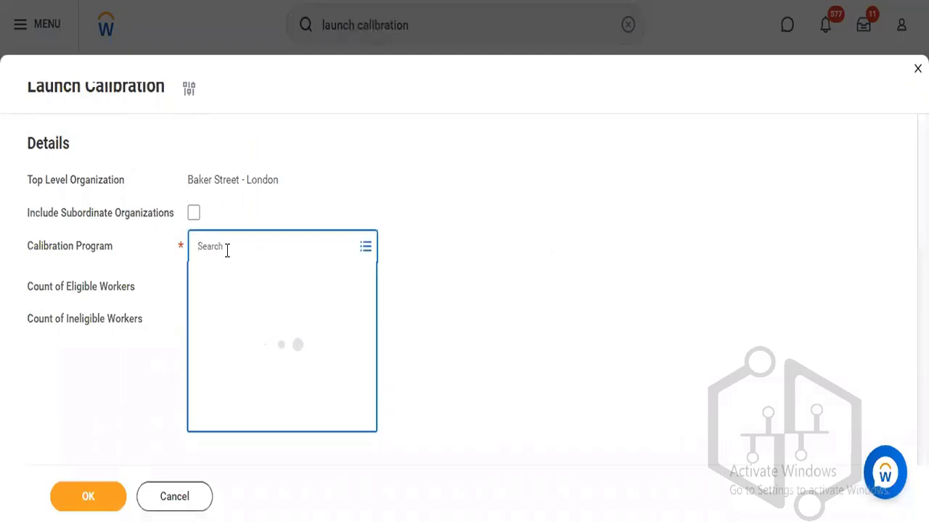
click(227, 275)
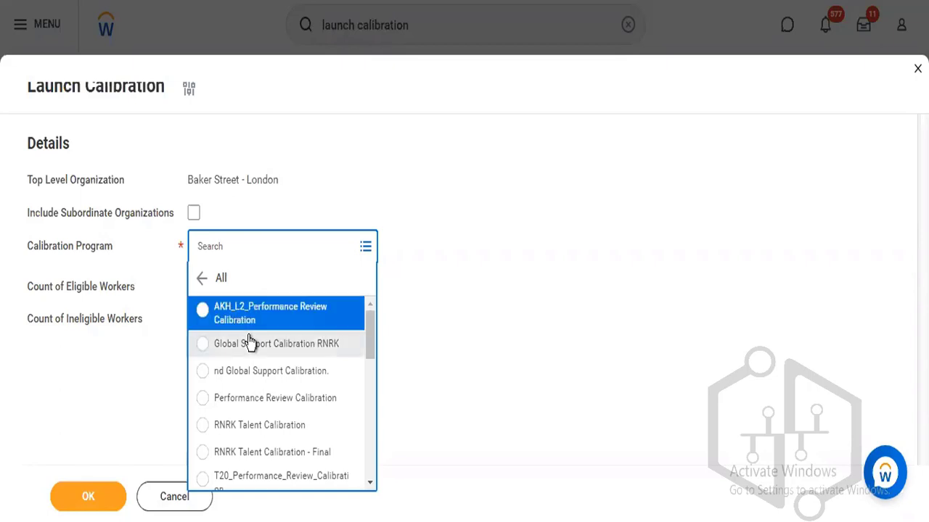
click(248, 342)
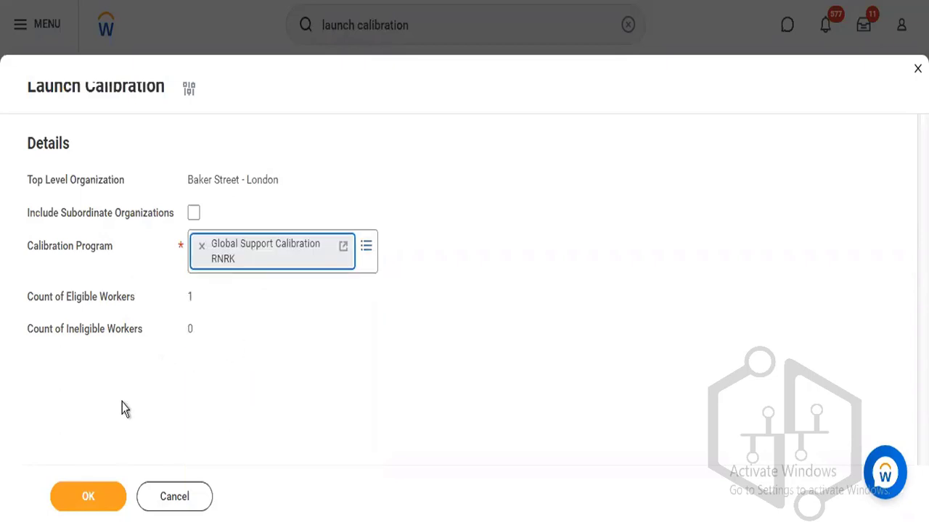
Open Global Support Calibration RNRK in a new tab and review its nBox mappings.
right_click(289, 247)
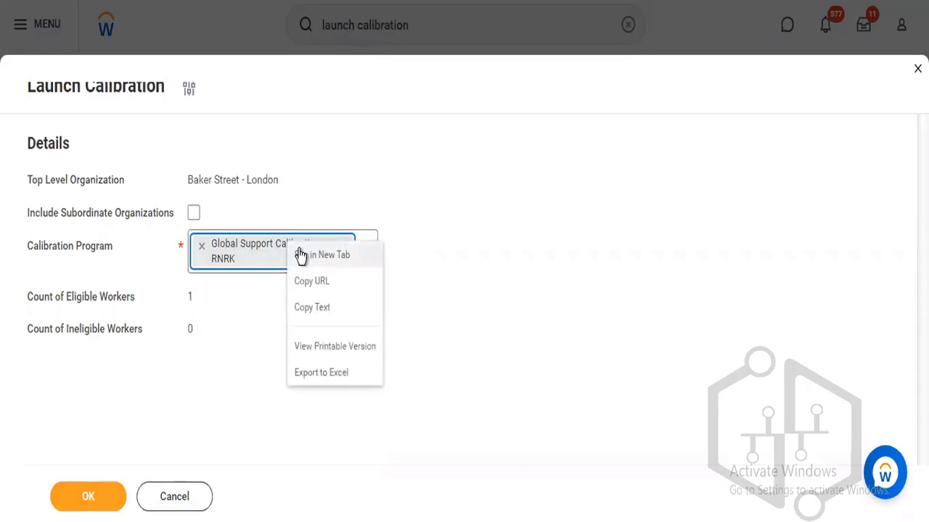
click(321, 255)
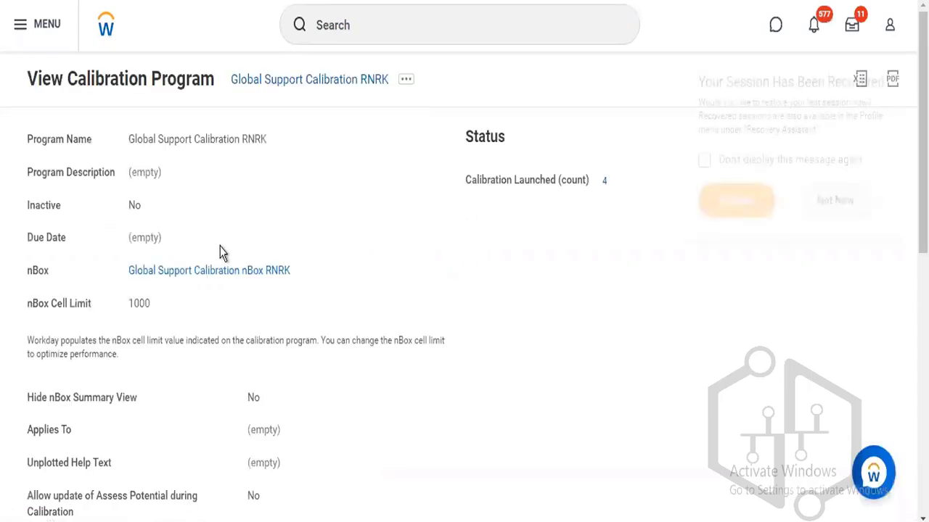
scroll(884, 178, down, 10)
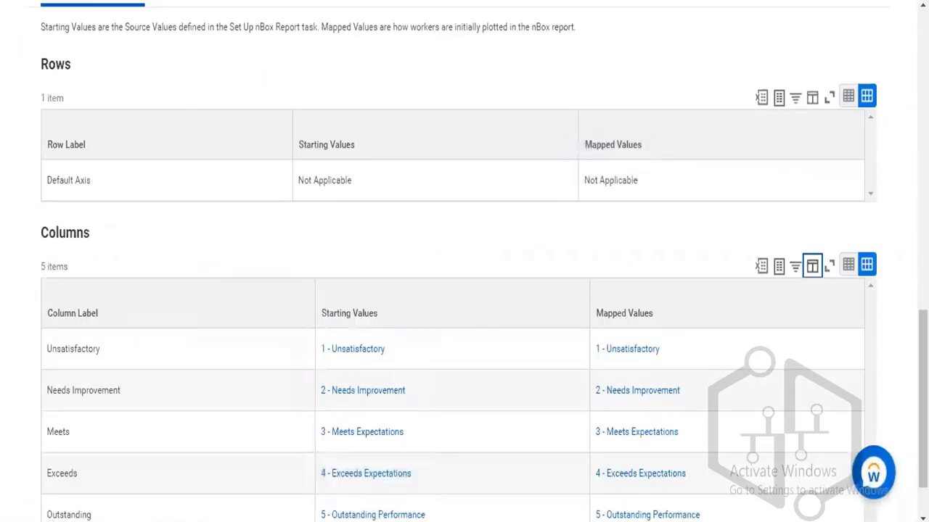
scroll(465, 261, up, 6)
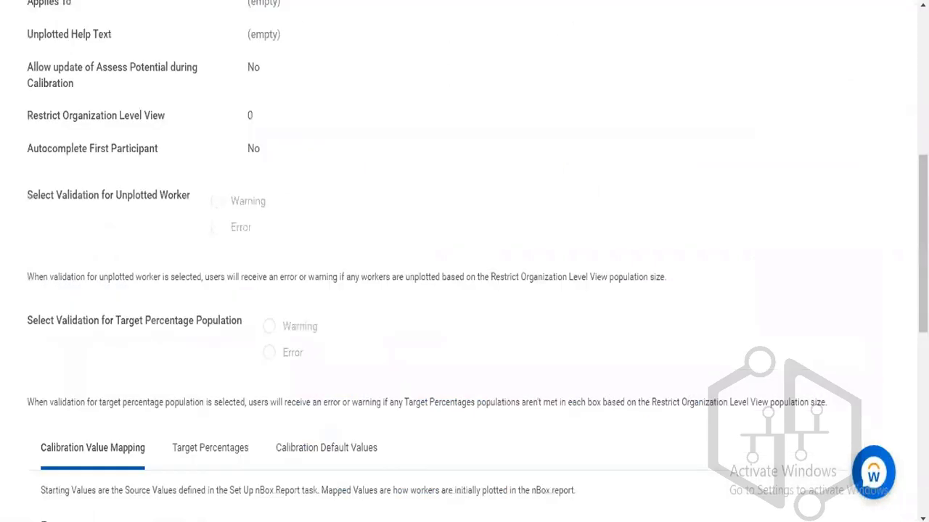
scroll(321, 331, up, 6)
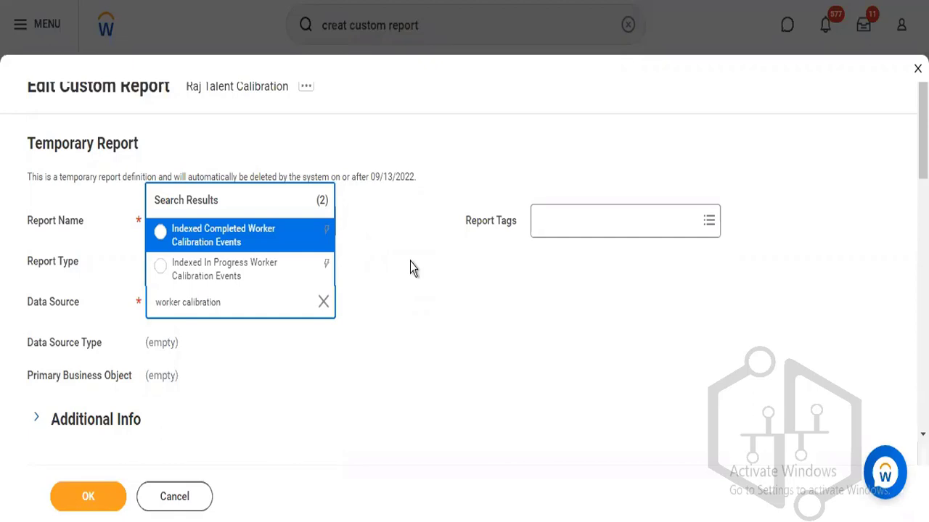
Select Indexed In Progress Worker Calibration Events as the data source and browse report tags.
click(235, 281)
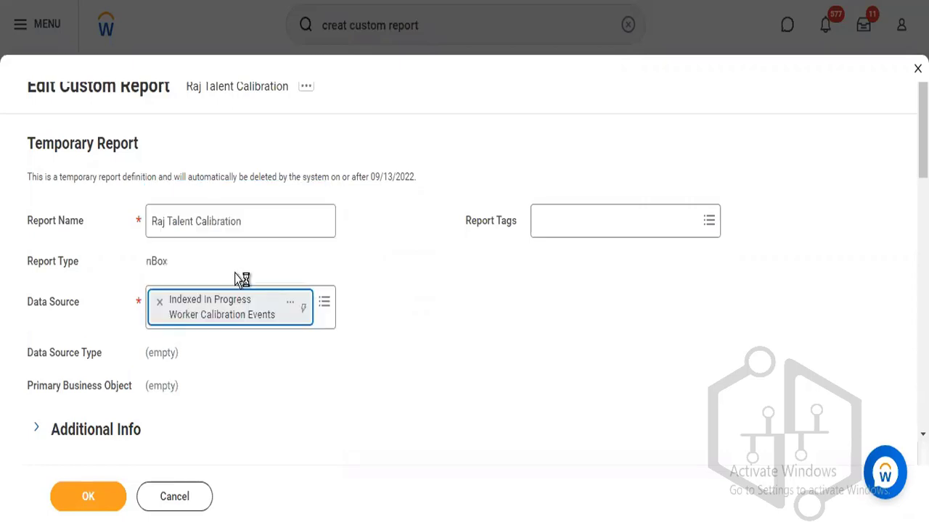
click(449, 333)
click(573, 227)
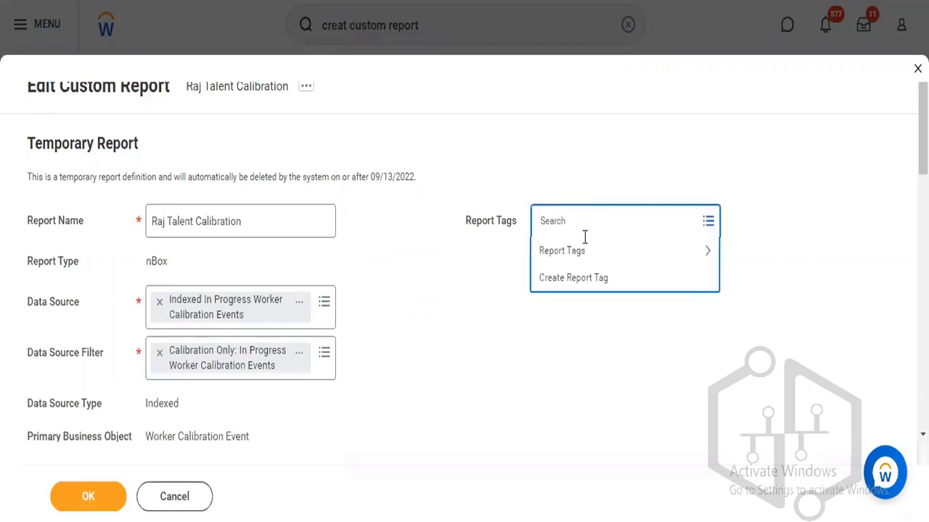
click(588, 254)
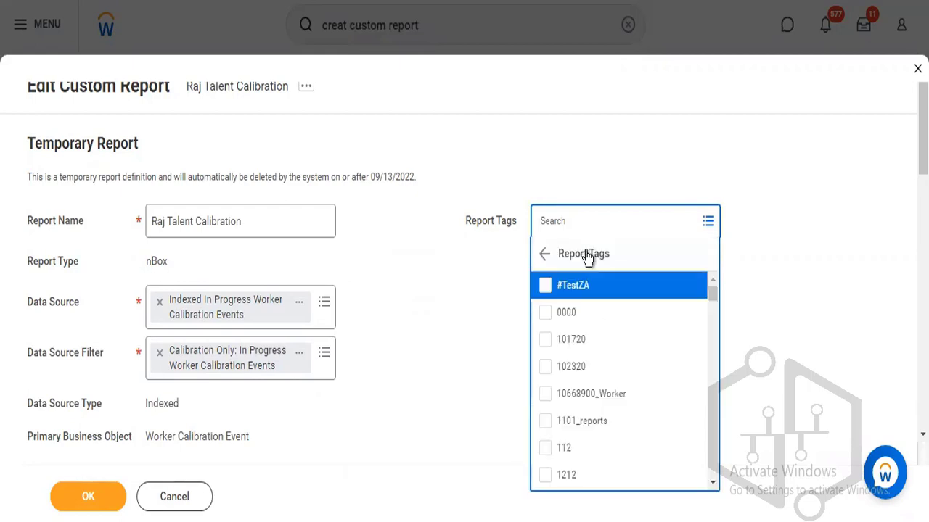
drag(713, 296, 713, 315)
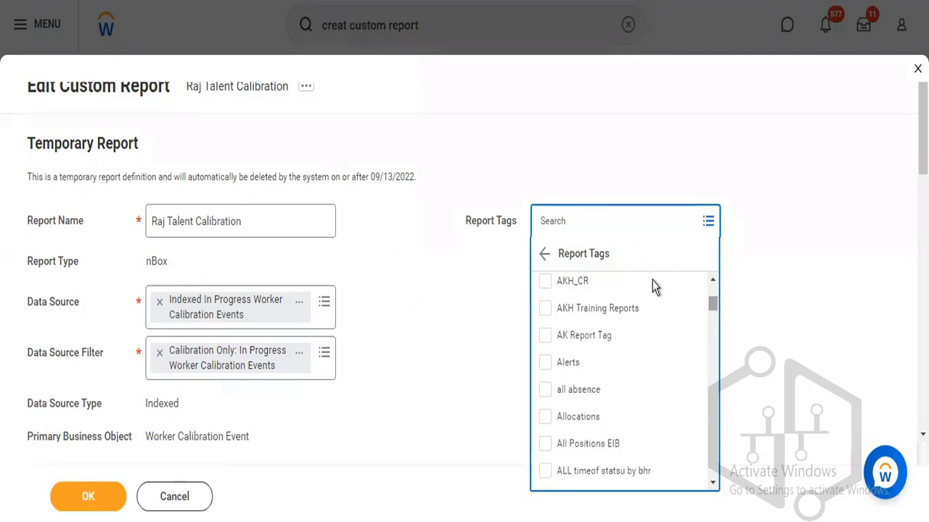
Search report tags for 'Talent' and apply the Talent tag to the report.
click(603, 221)
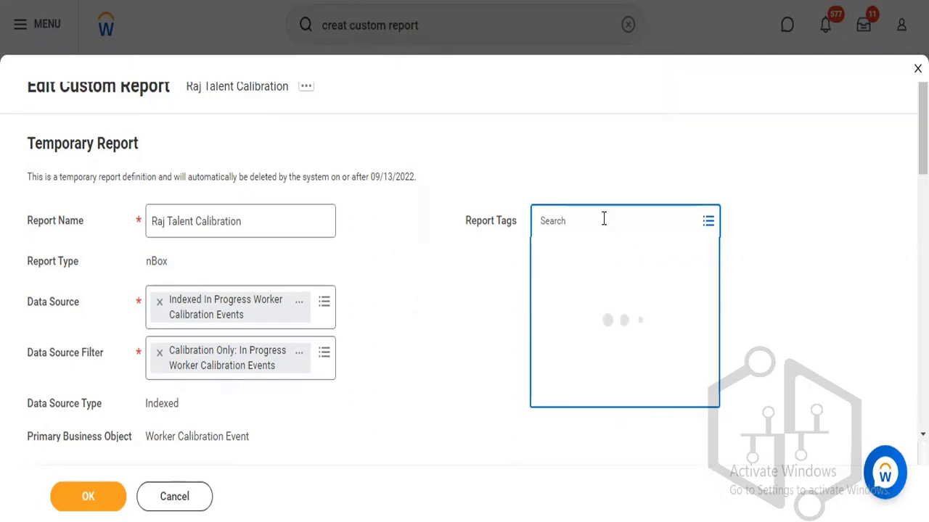
text(Talent)
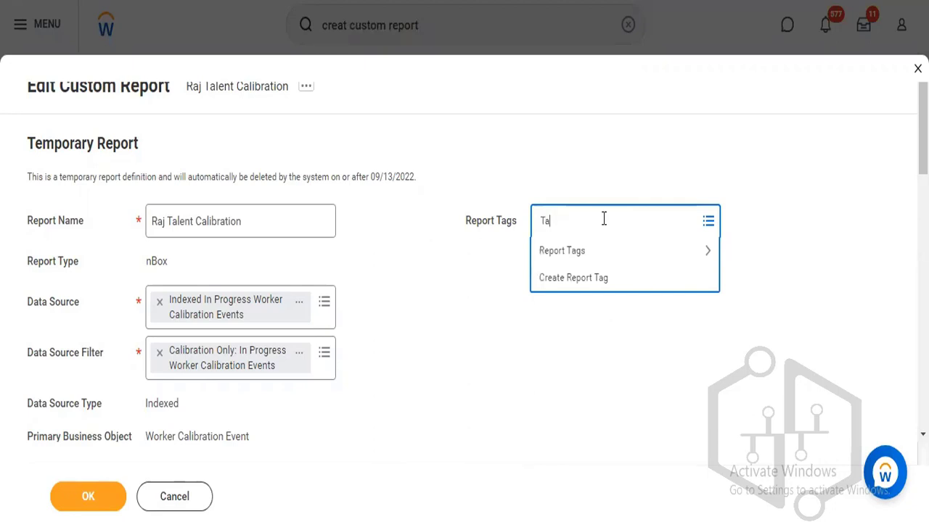
key(Return)
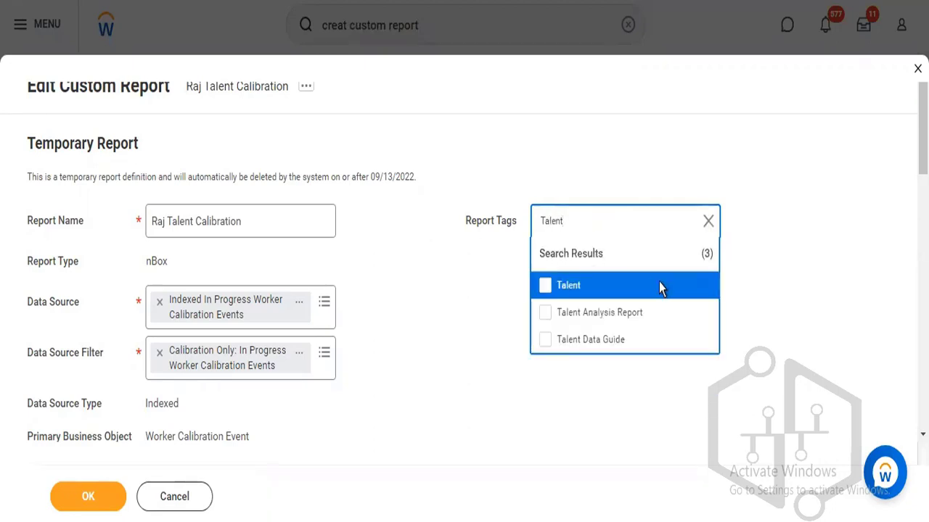
mouse_move(649, 290)
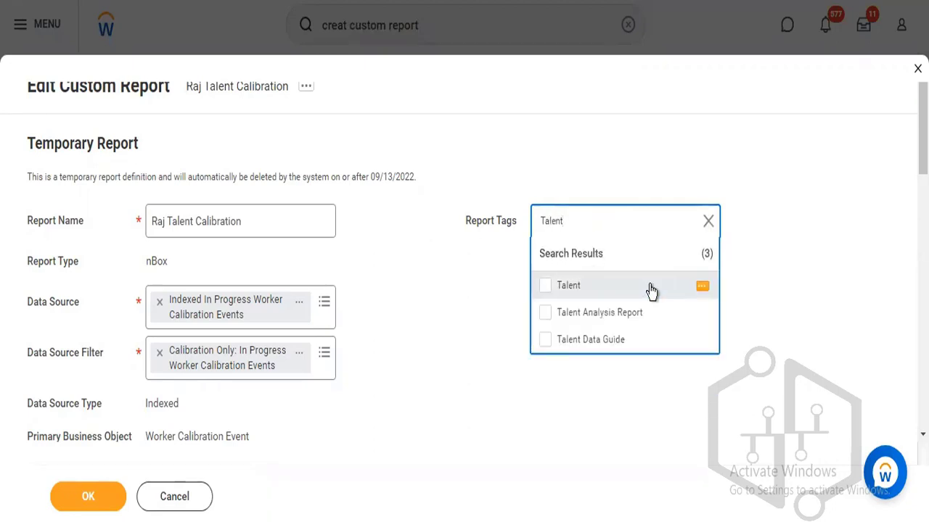
click(699, 288)
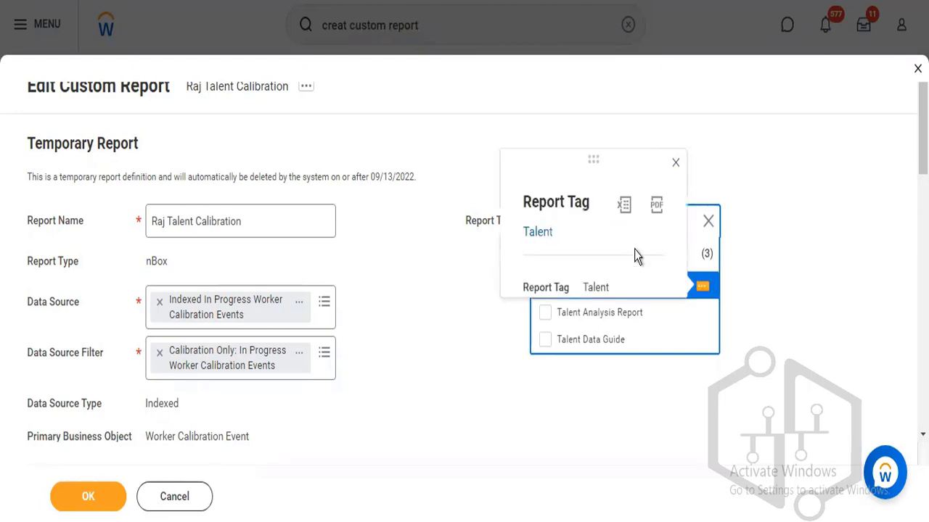
click(701, 316)
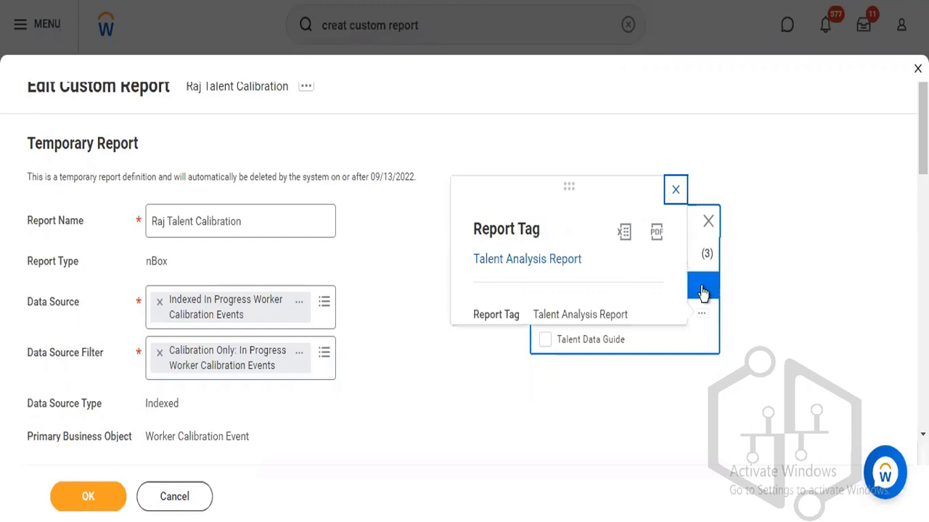
mouse_move(697, 291)
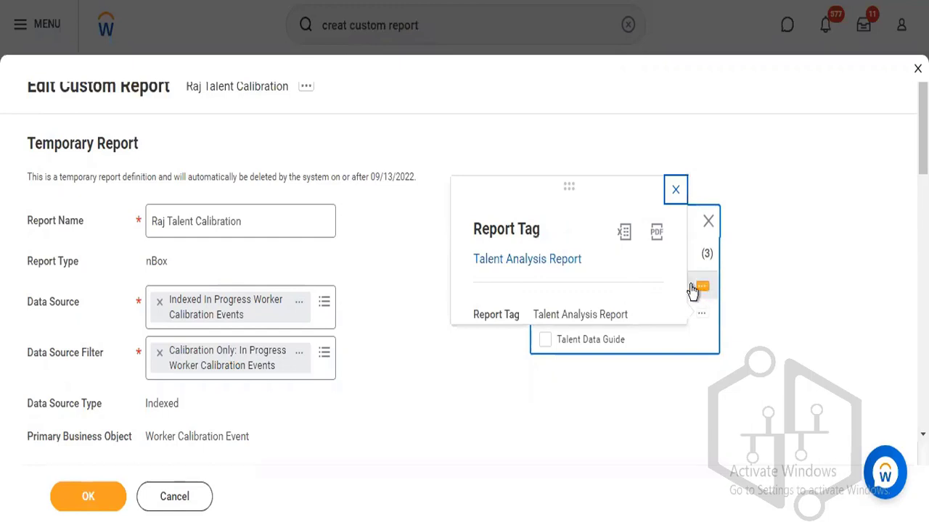
click(691, 290)
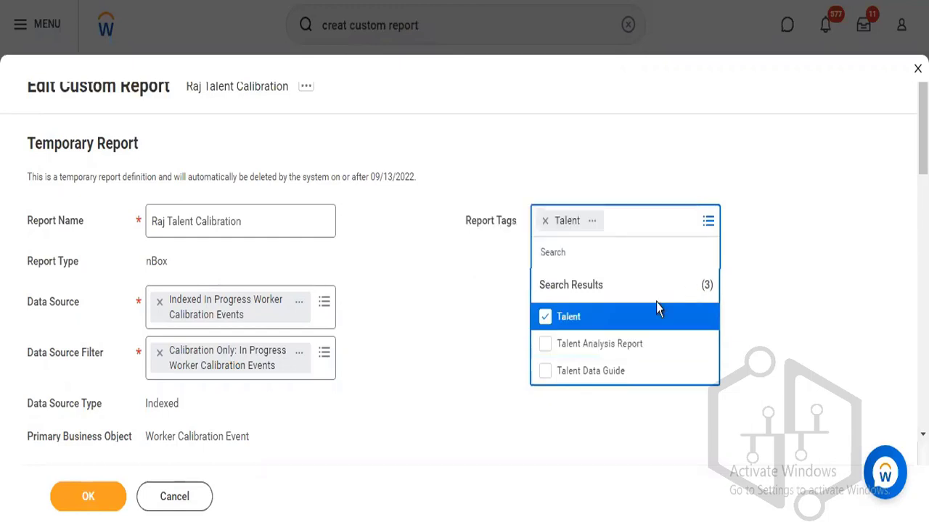
mouse_move(654, 312)
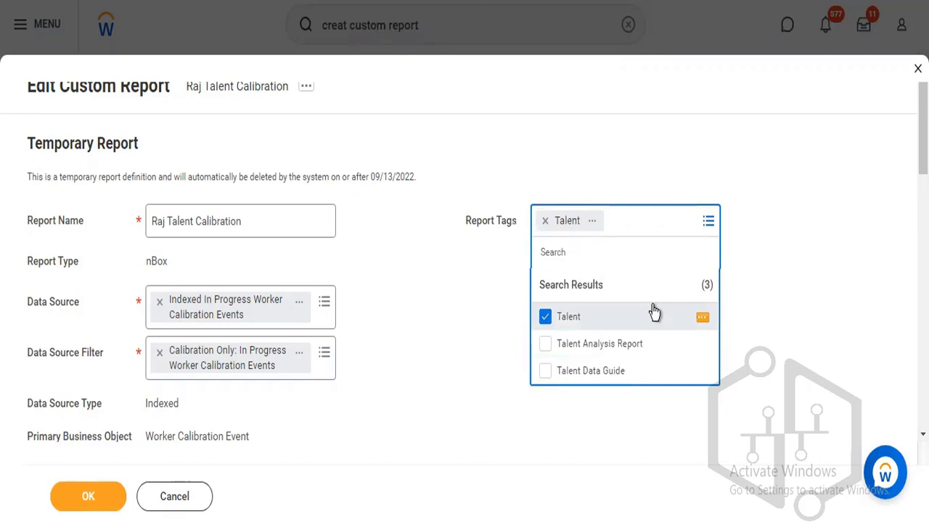
click(758, 255)
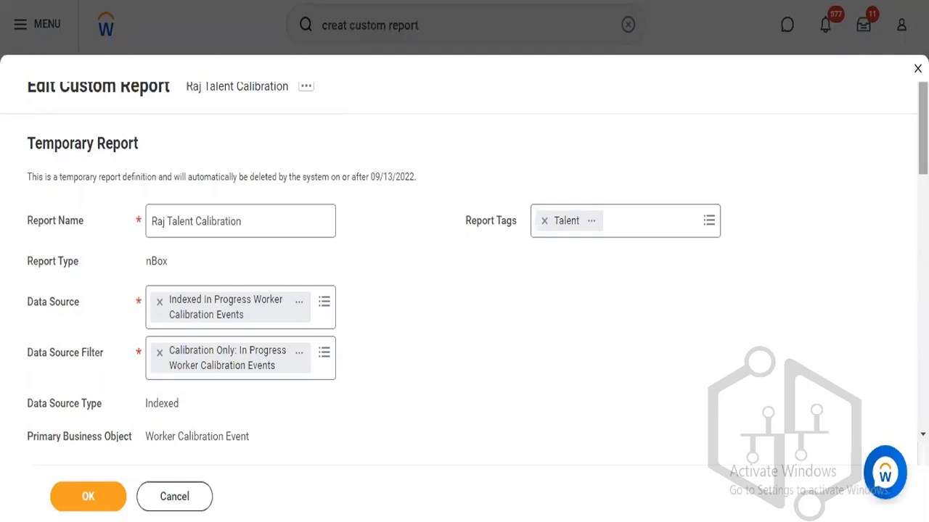
Search the Row Grouping's Group by Field choices for 'calibration'.
scroll(464, 261, down, 3)
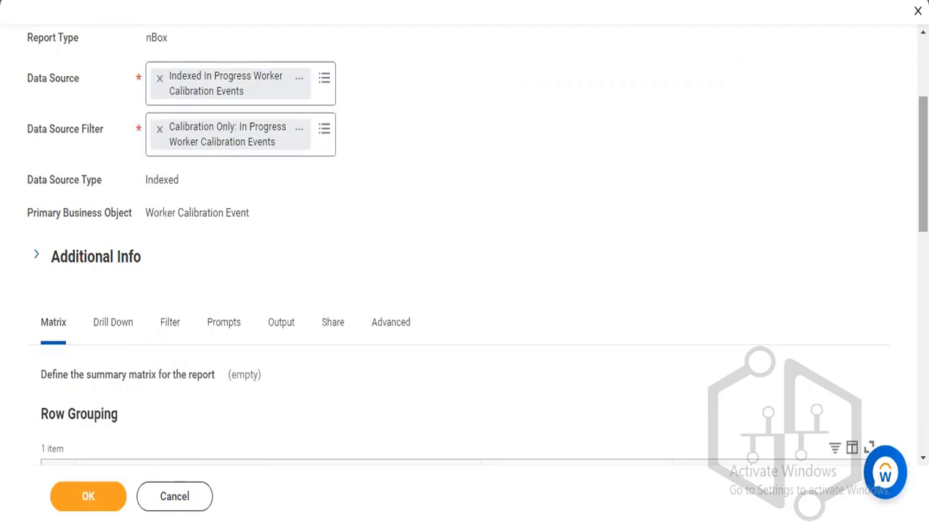
scroll(464, 239, down, 3)
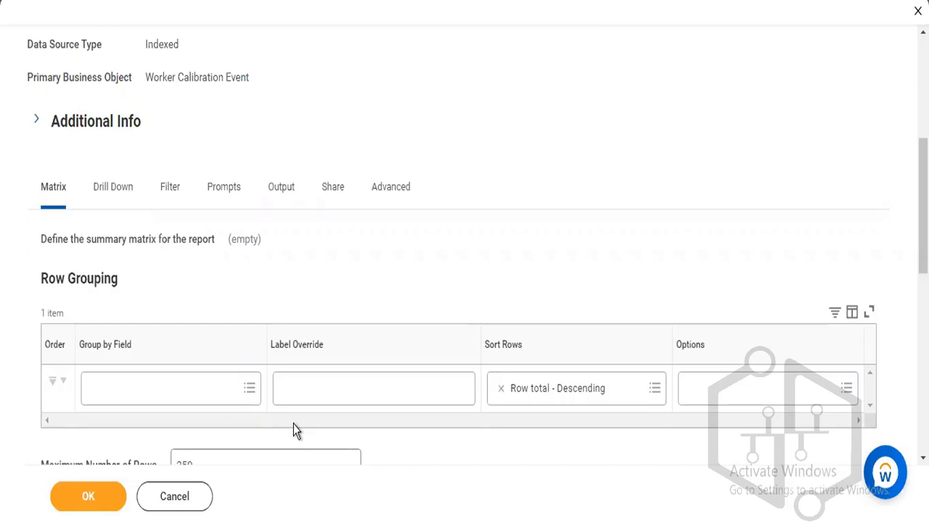
click(215, 401)
text(cal)
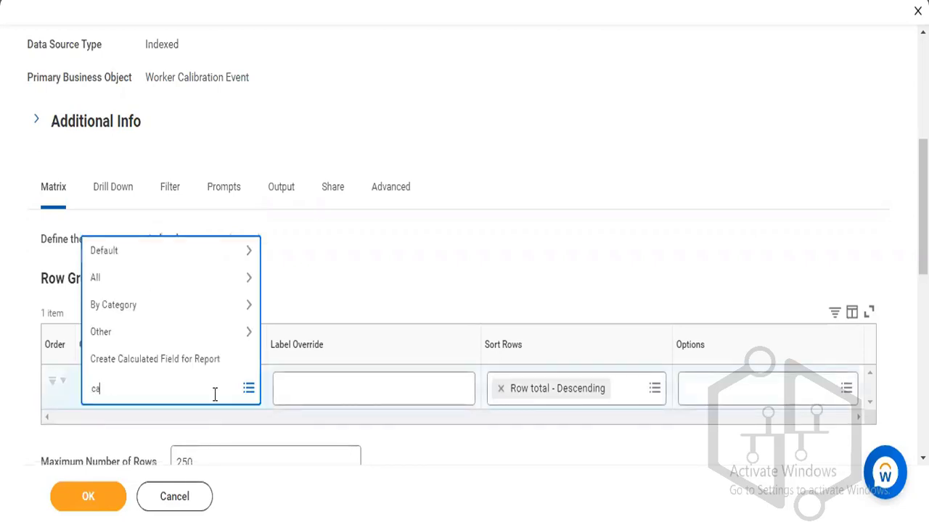
text(ibration)
key(Return)
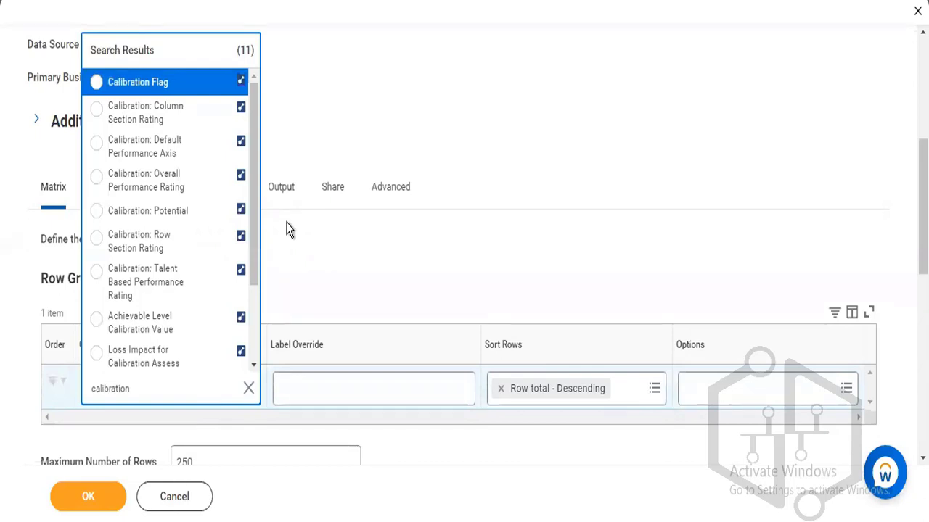
drag(256, 214, 254, 332)
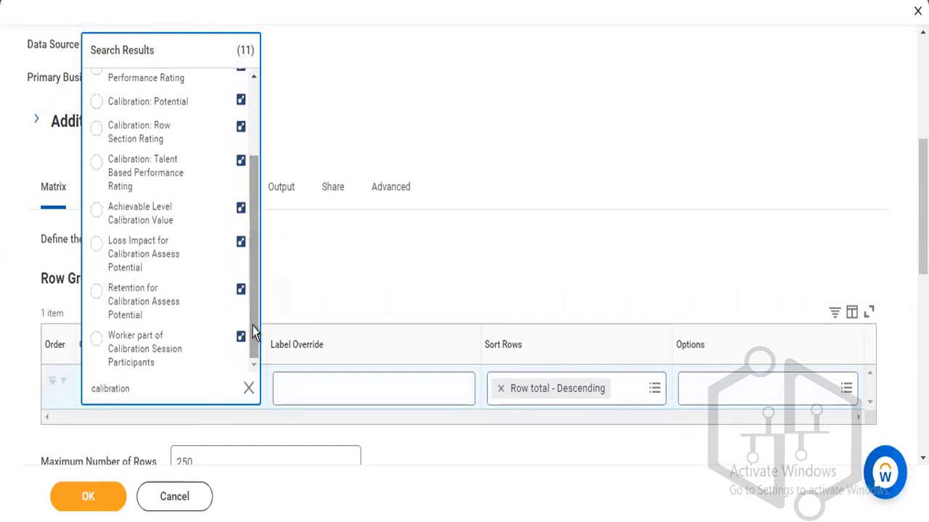
drag(254, 333, 259, 236)
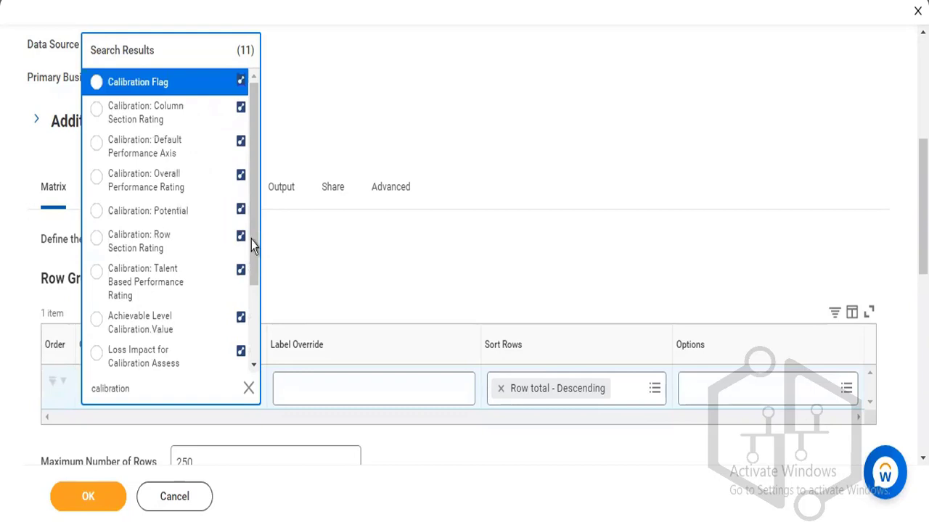
drag(251, 239, 254, 328)
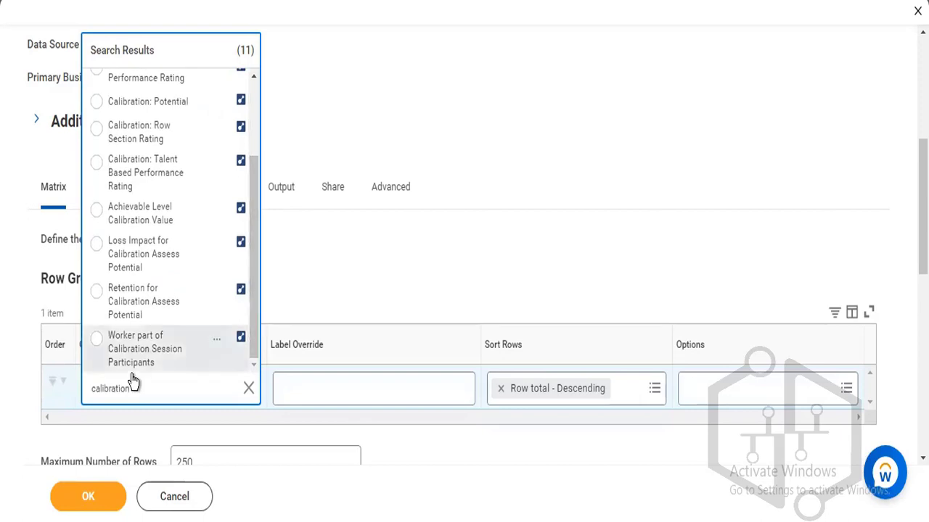
Try a 'performance' field search, then search 'calibration' again.
double_click(96, 388)
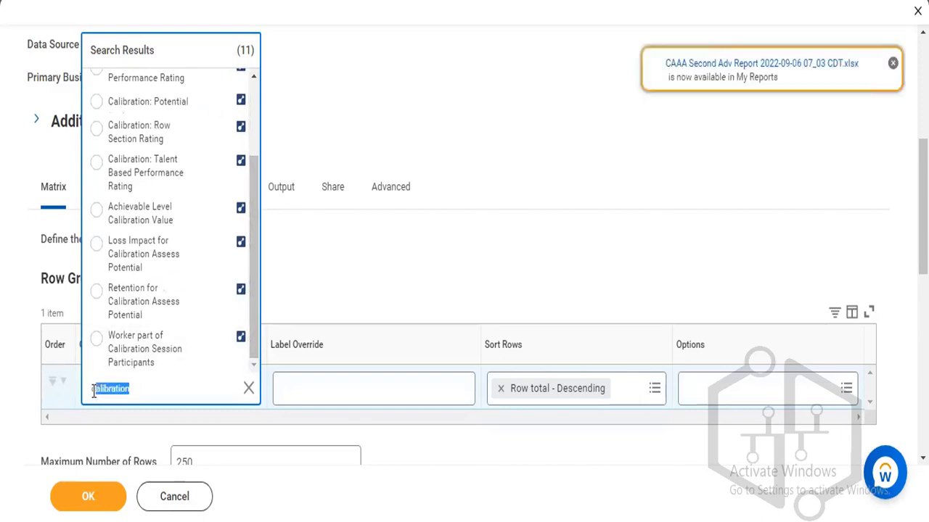
text(performance)
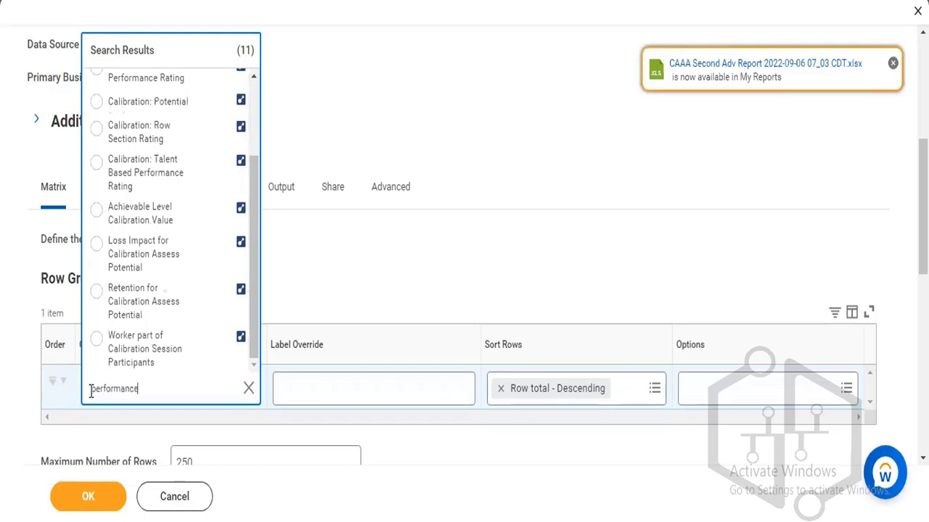
key(Return)
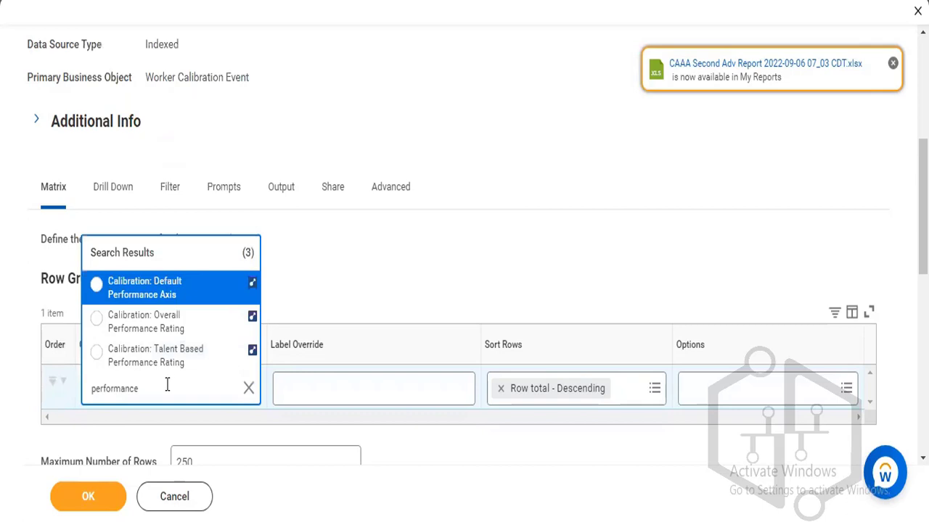
text(calibration)
key(BackSpace)
key(BackSpace)
key(BackSpace)
key(BackSpace)
key(BackSpace)
key(BackSpace)
key(BackSpace)
key(BackSpace)
key(BackSpace)
key(BackSpace)
key(BackSpace)
key(BackSpace)
key(BackSpace)
key(BackSpace)
key(BackSpace)
key(BackSpace)
key(BackSpace)
key(BackSpace)
key(BackSpace)
key(BackSpace)
key(BackSpace)
key(BackSpace)
key(BackSpace)
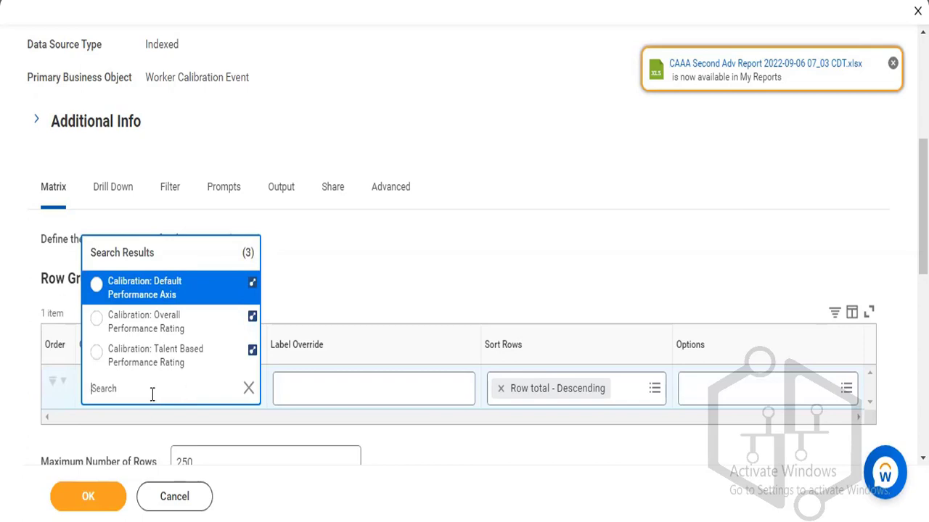
text(calibration)
key(Return)
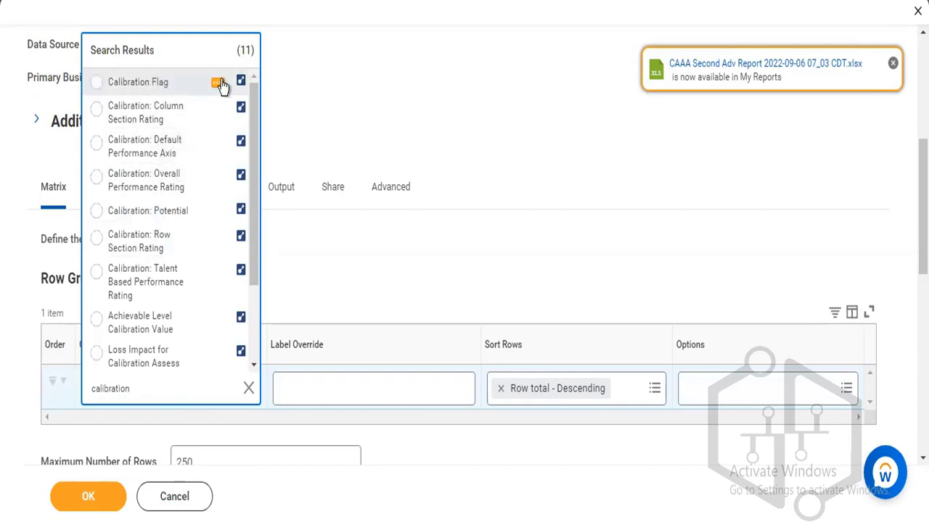
Compare calibration rating fields, then group rows by Calibration: Talent Based Performance Rating.
click(218, 84)
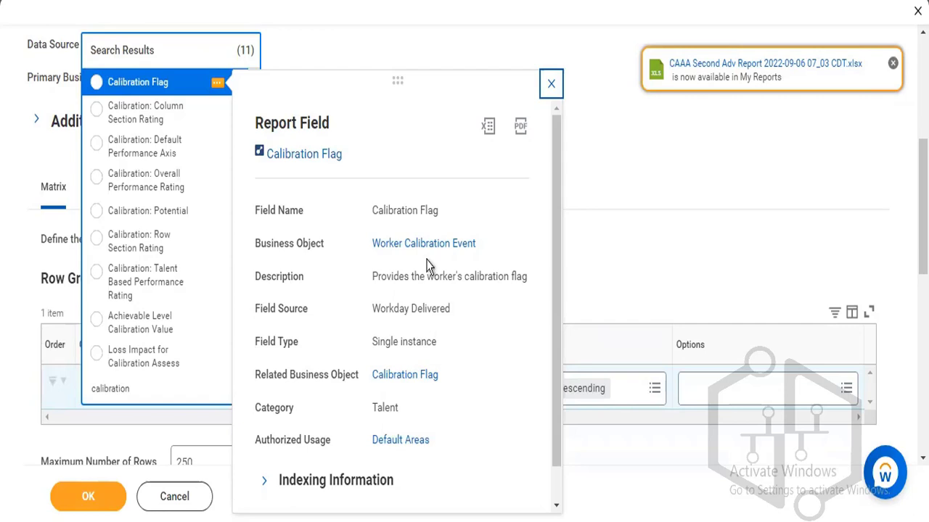
mouse_move(221, 119)
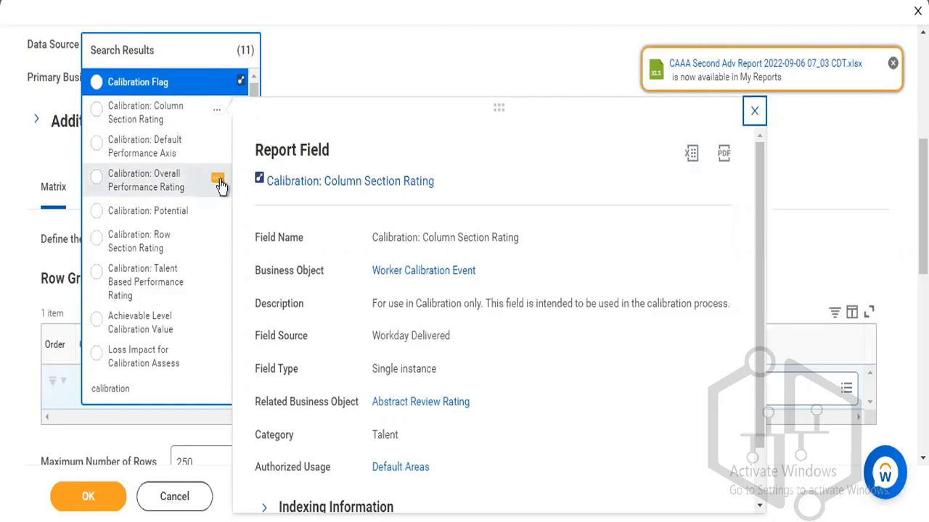
click(219, 182)
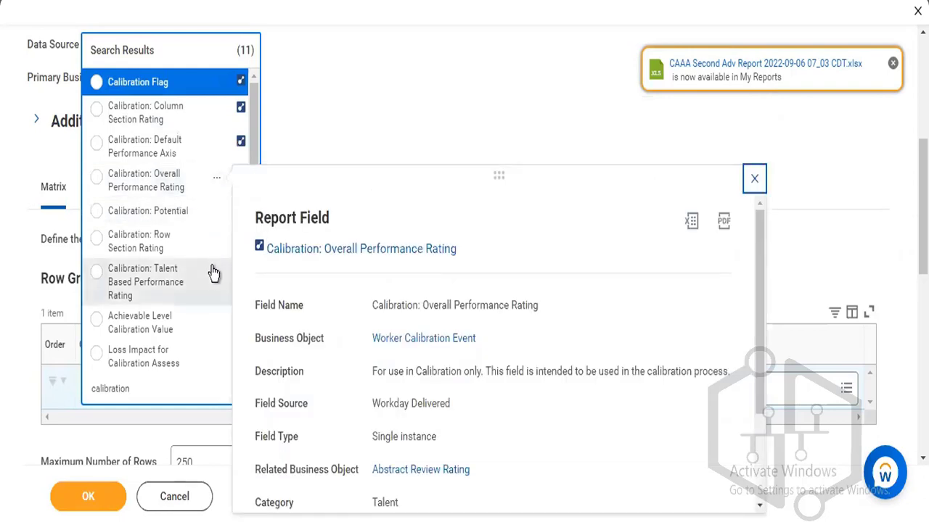
mouse_move(217, 277)
click(217, 278)
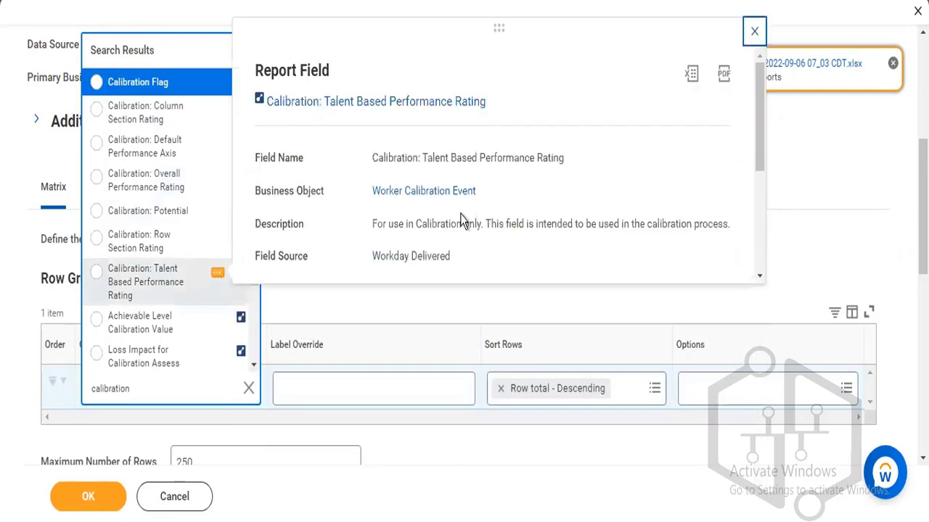
click(121, 279)
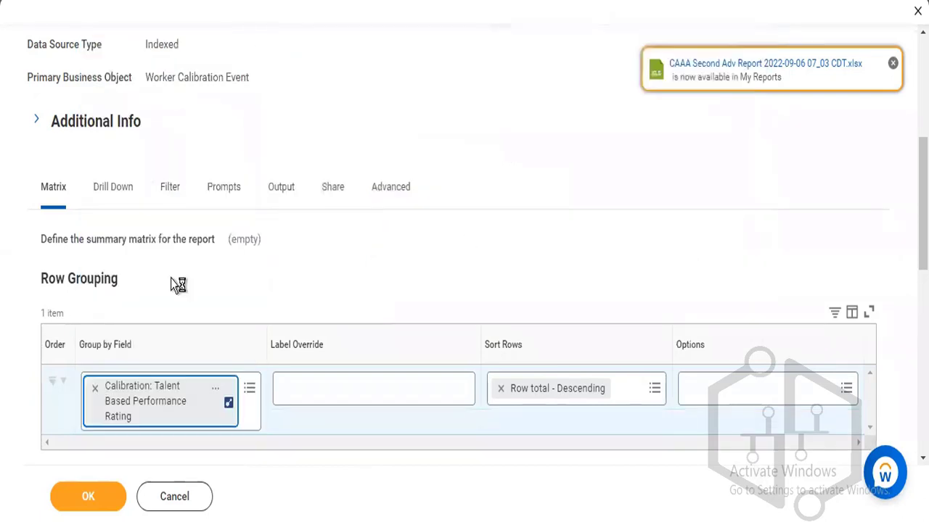
Override the row grouping label with 'Performance' and scroll toward Column Grouping.
click(321, 386)
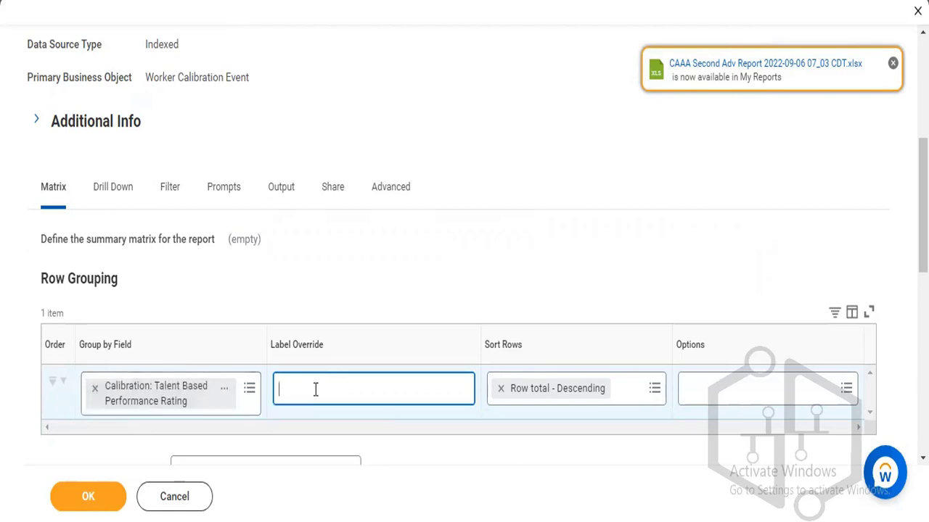
text(Performance)
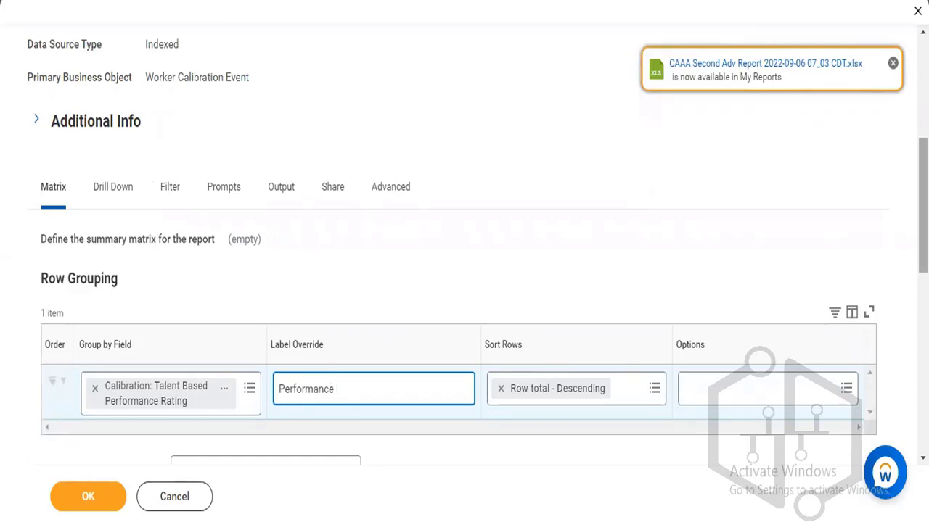
scroll(465, 290, down, 2)
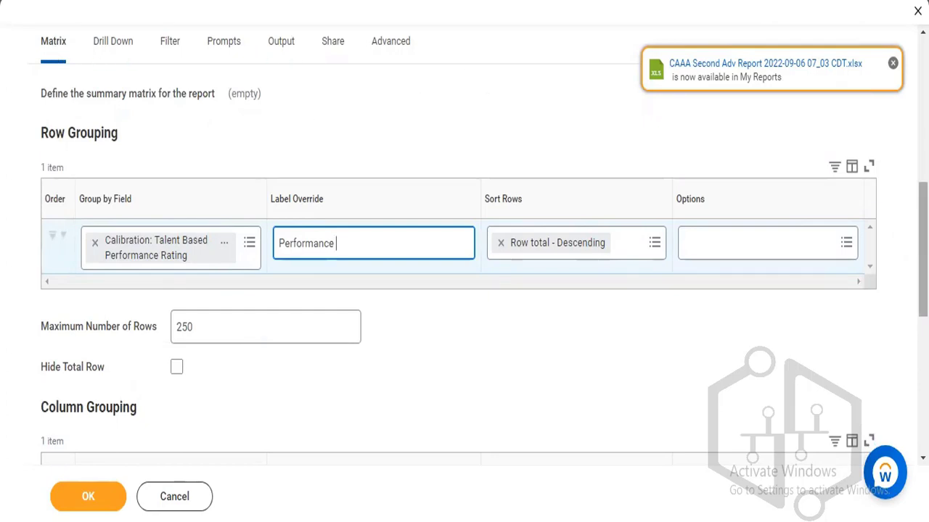
scroll(293, 309, down, 1)
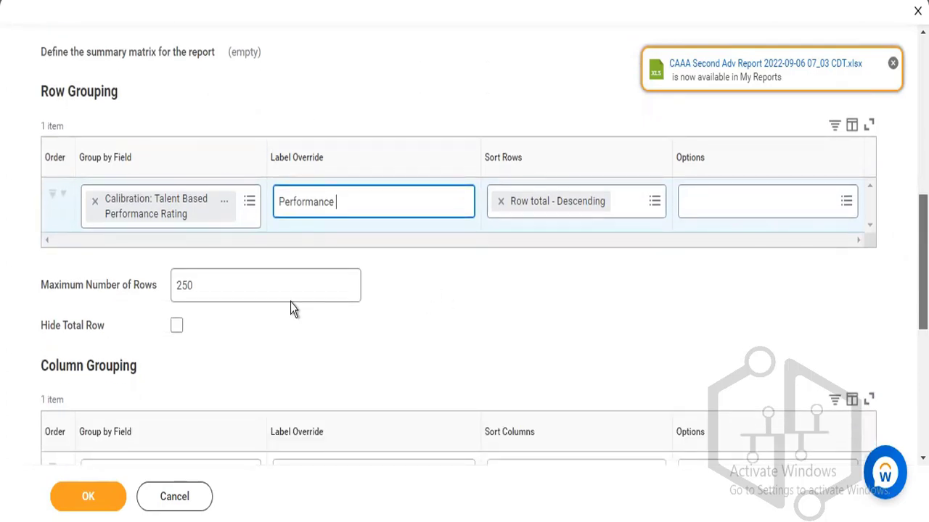
mouse_move(239, 282)
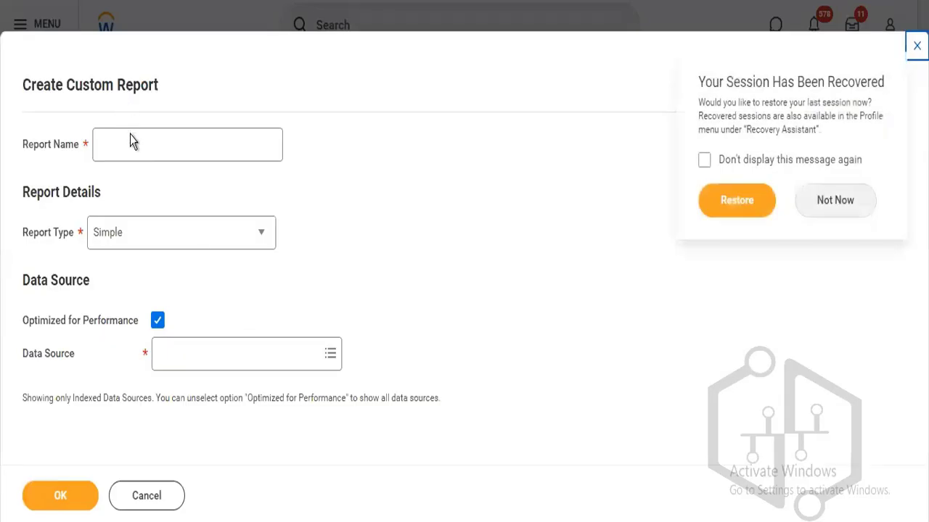
Name the new custom report 'Talent Performance' and set its report type to nBox.
click(134, 141)
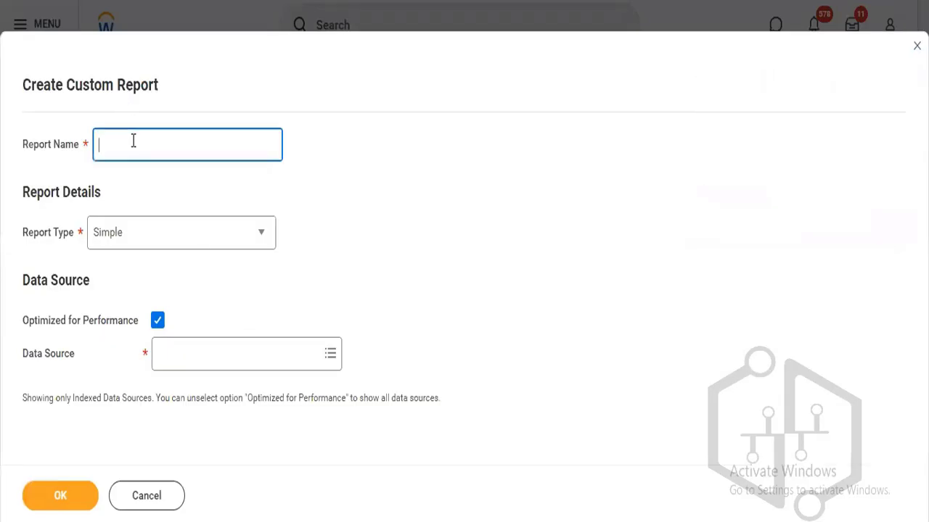
text(Talent Performance)
click(158, 245)
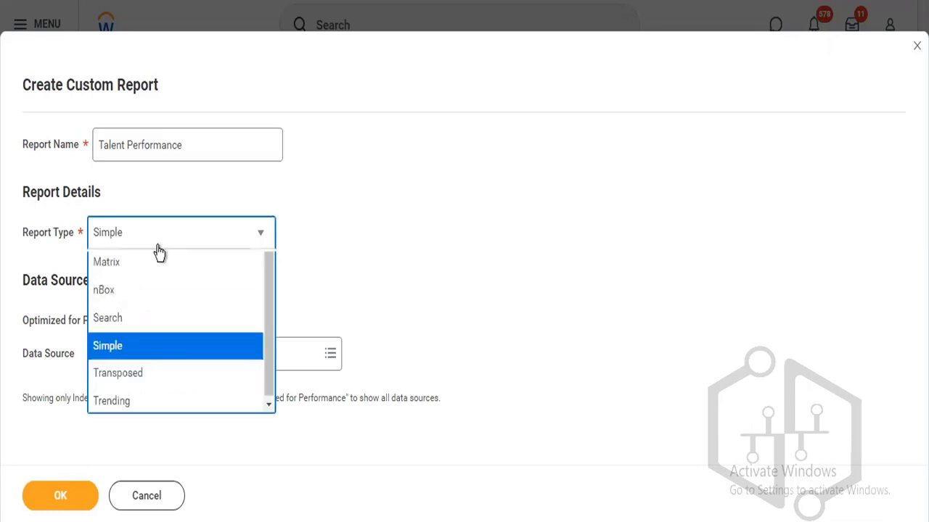
click(138, 376)
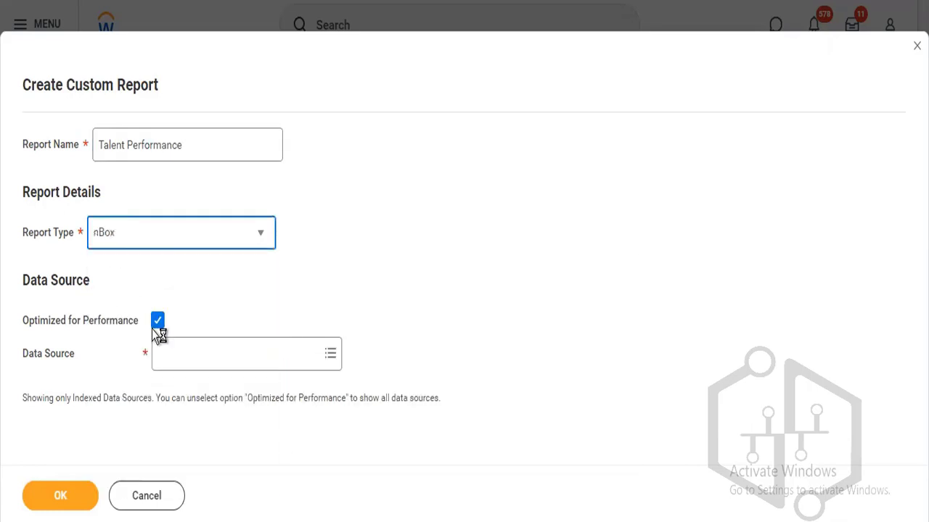
Choose Indexed In Progress Worker Calibration Events as the data source and create the report.
click(156, 320)
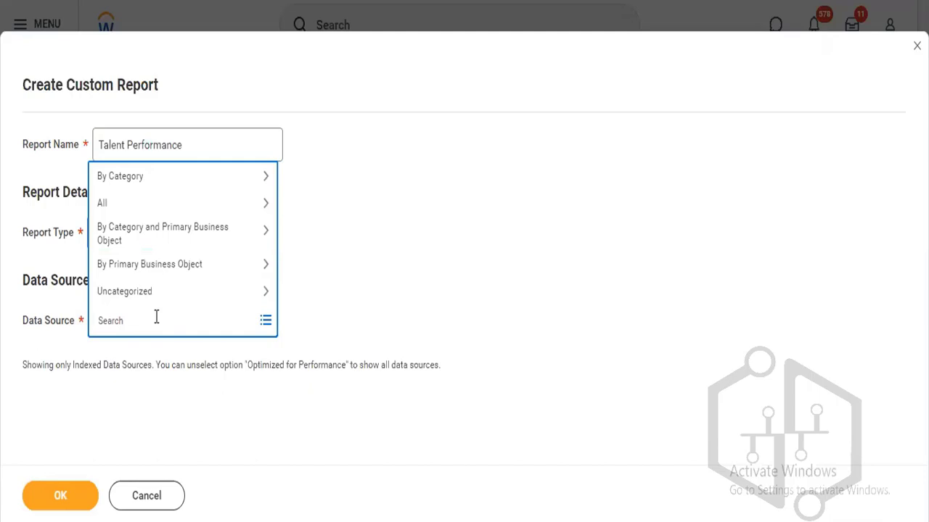
text(worker calibration)
key(Return)
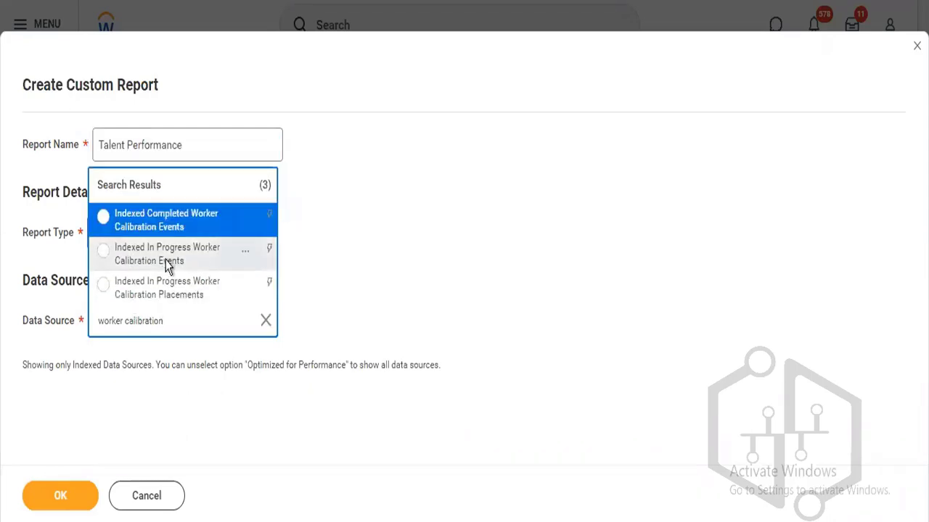
click(167, 265)
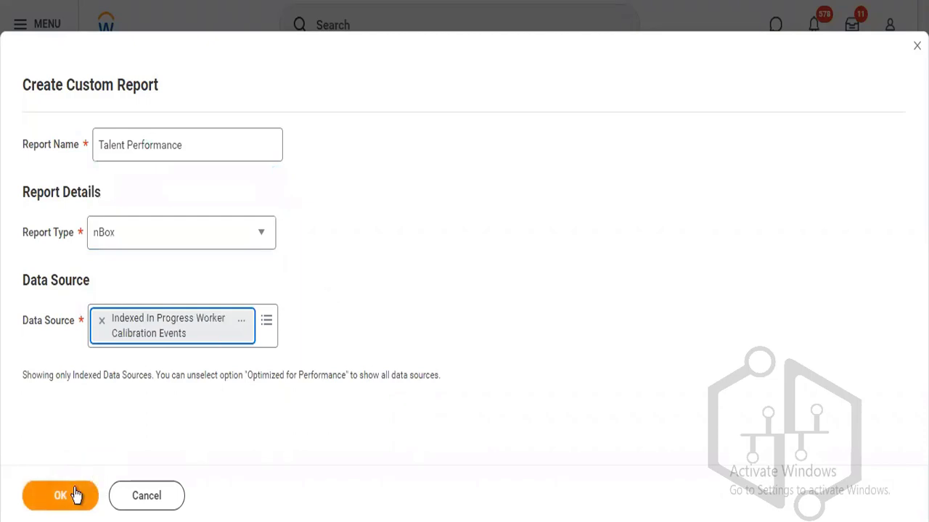
click(76, 495)
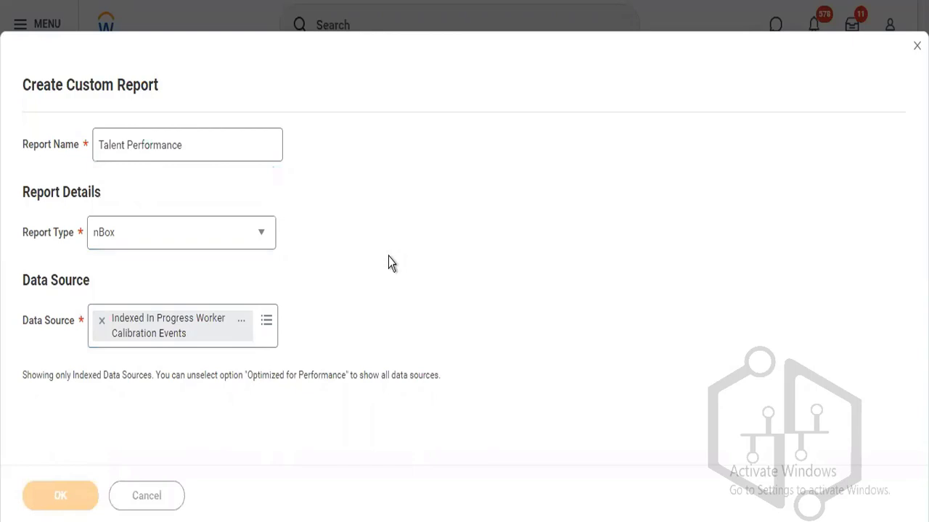
click(570, 225)
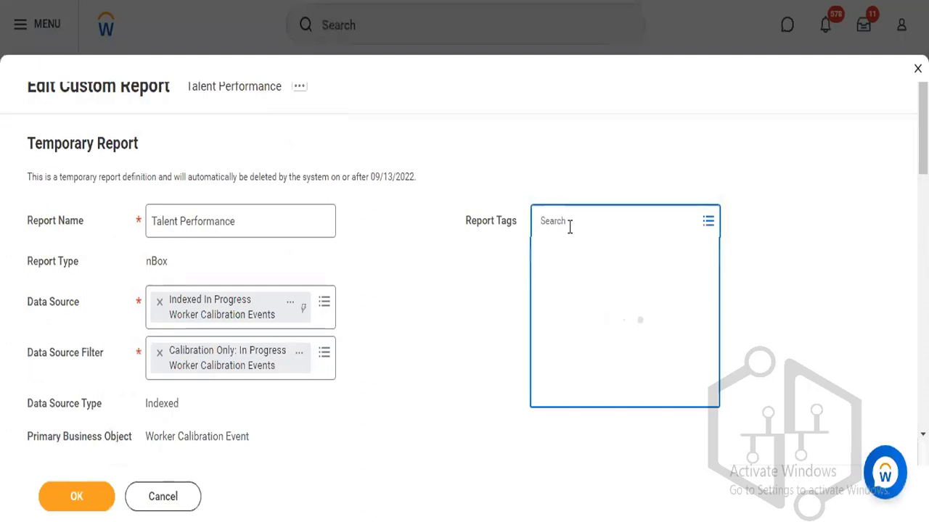
Search 'talent' in Report Tags and apply the Talent tag to the report.
text(talent)
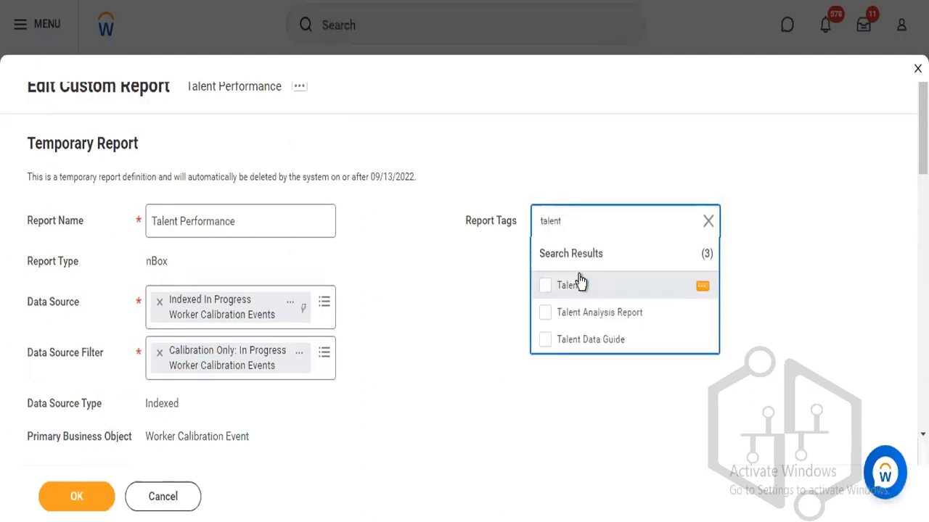
click(573, 285)
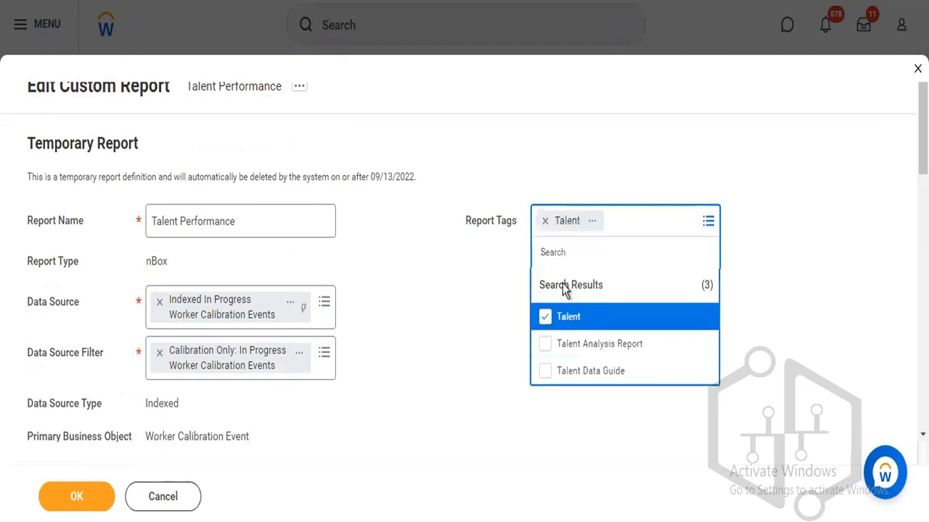
click(491, 294)
scroll(464, 290, down, 6)
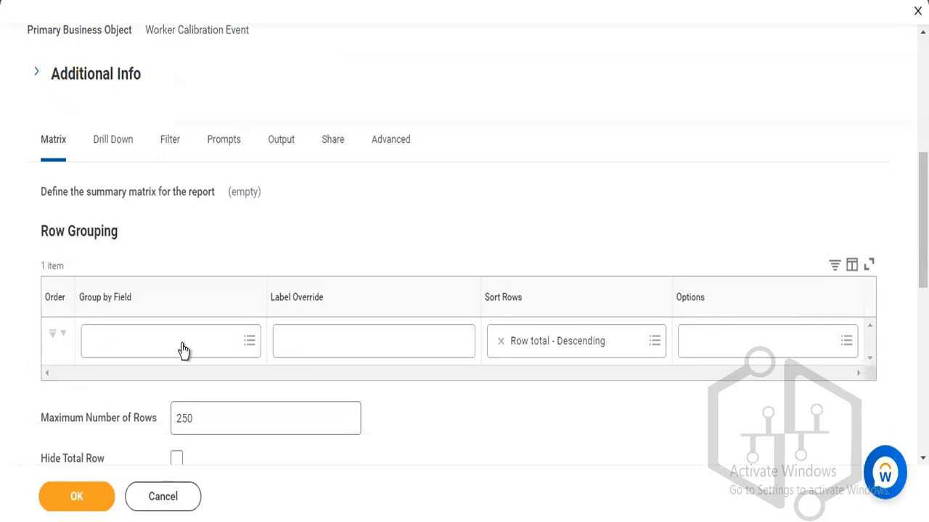
Group rows by Calibration: Talent Based Performance Rating with label override 'Performance'.
click(183, 346)
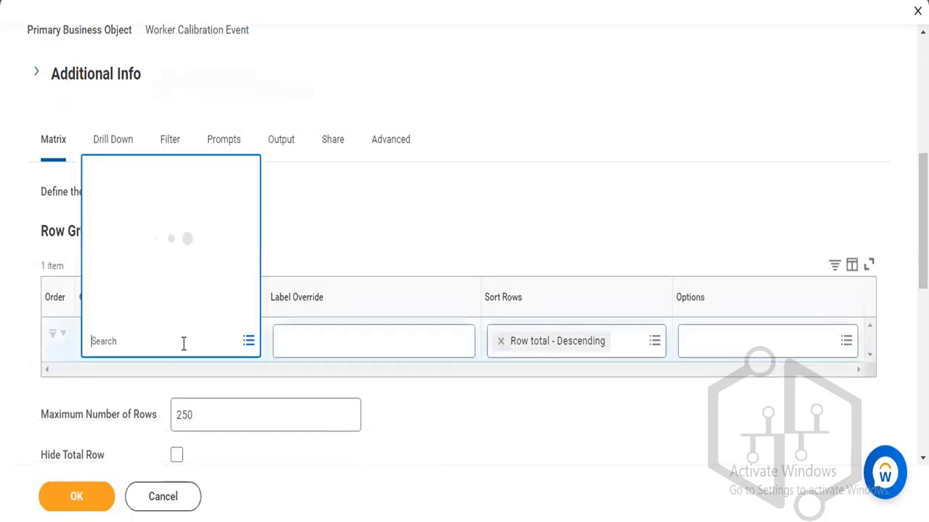
text(calibrati)
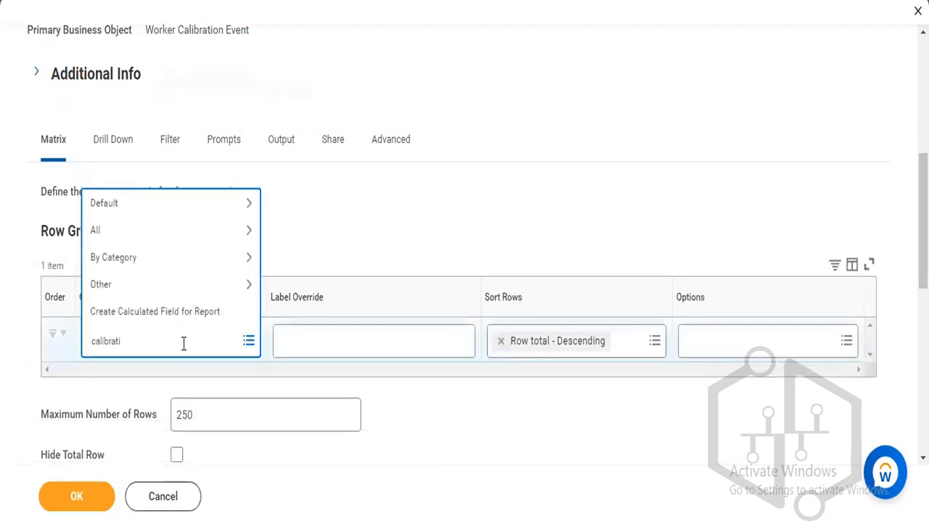
text(on)
key(Return)
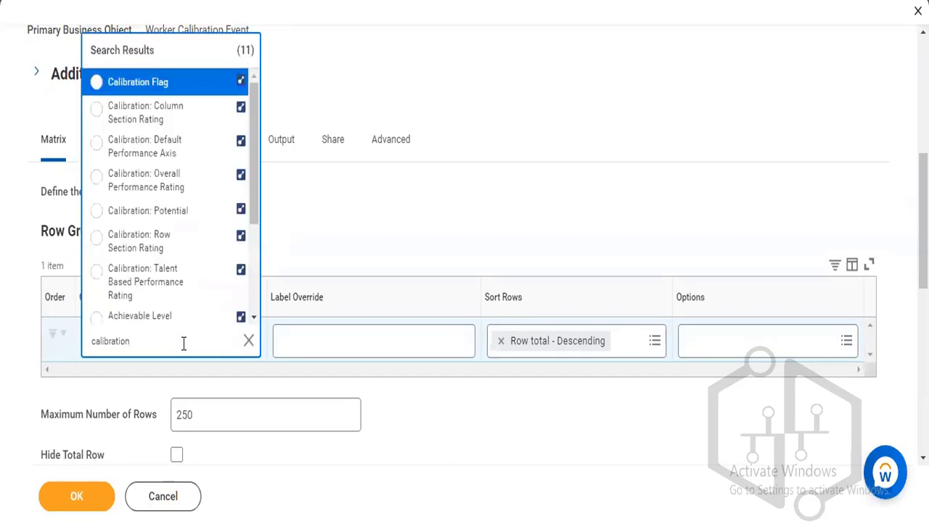
click(169, 274)
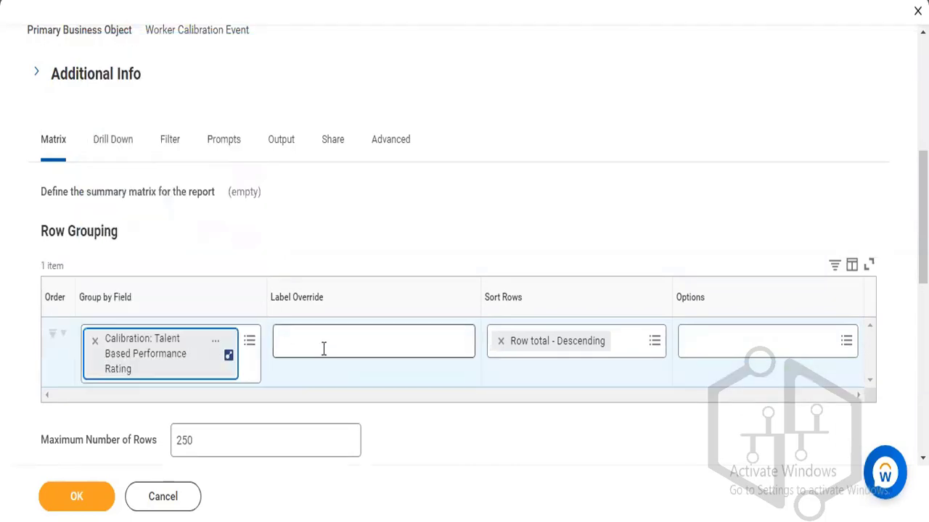
click(323, 348)
text(Perf)
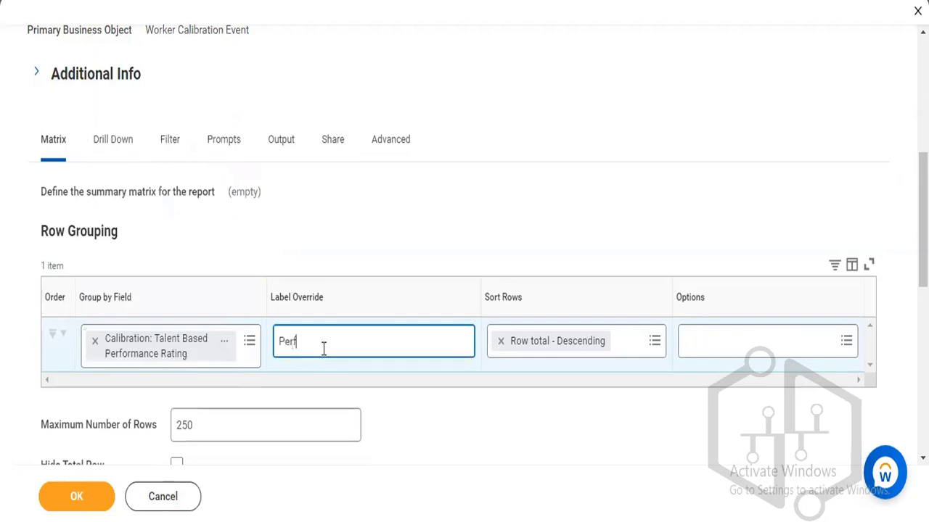
text(ormance)
Raise the maximum number of rows from 250 to 1000.
scroll(342, 346, down, 2)
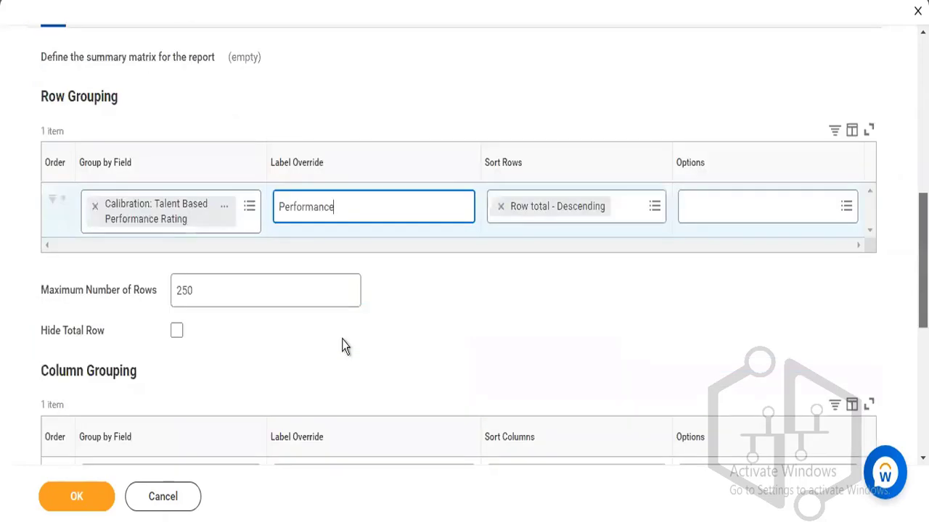
double_click(179, 275)
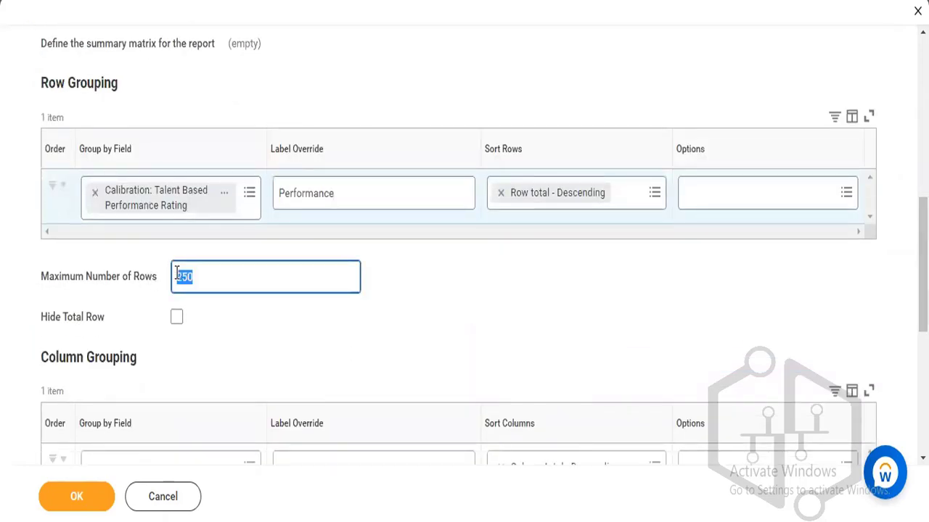
text(1000)
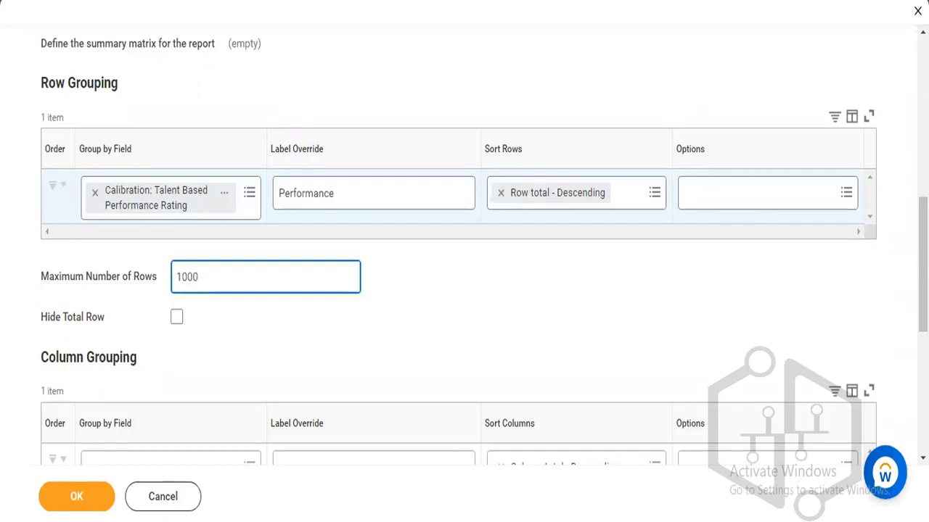
scroll(922, 265, down, 3)
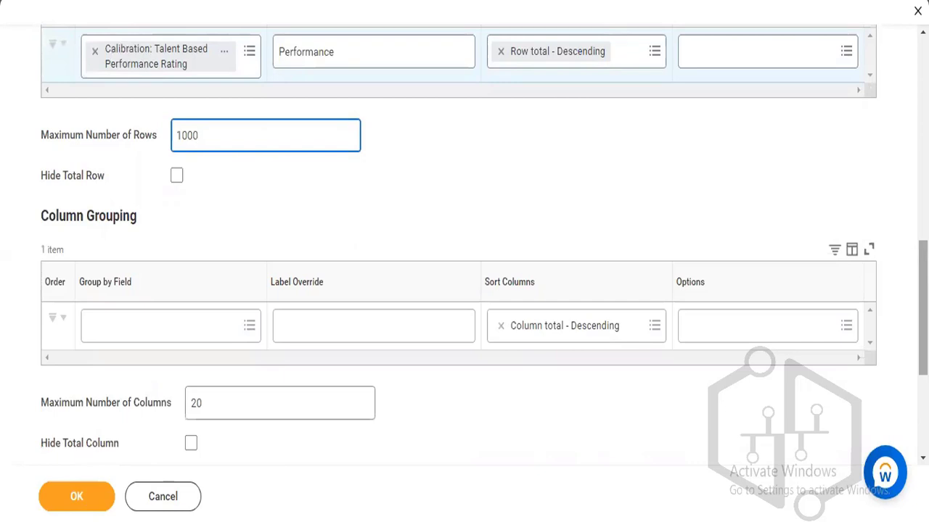
scroll(637, 209, up, 4)
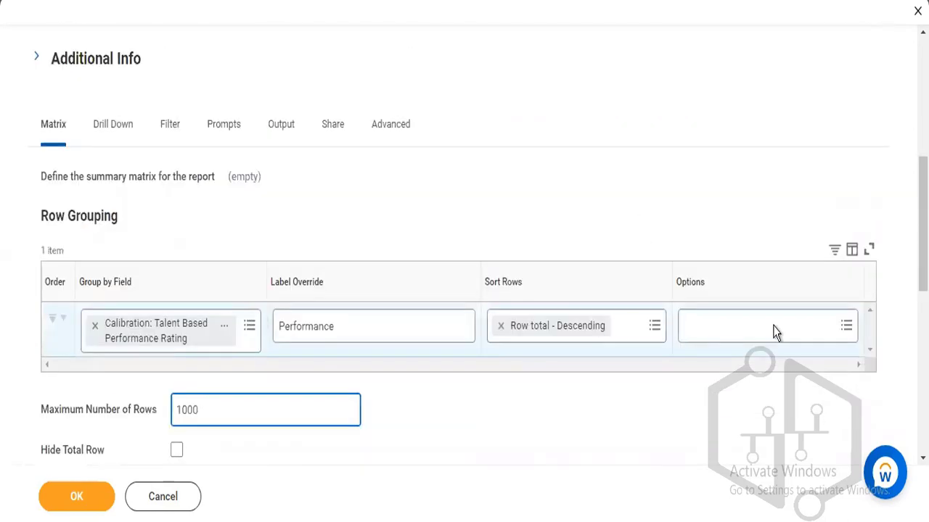
scroll(492, 351, down, 3)
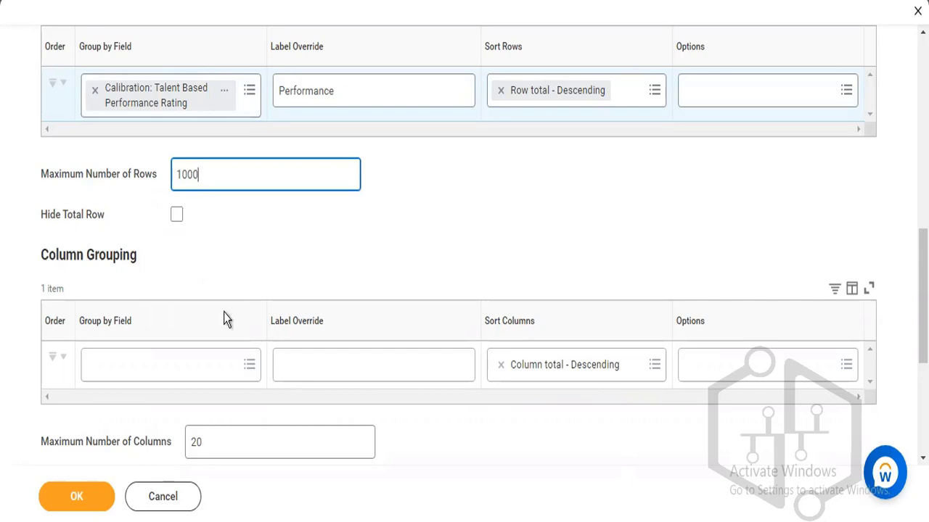
Set Column Grouping to Calibration: Potential with 'Potential' as its label override.
click(166, 374)
text(calibreation)
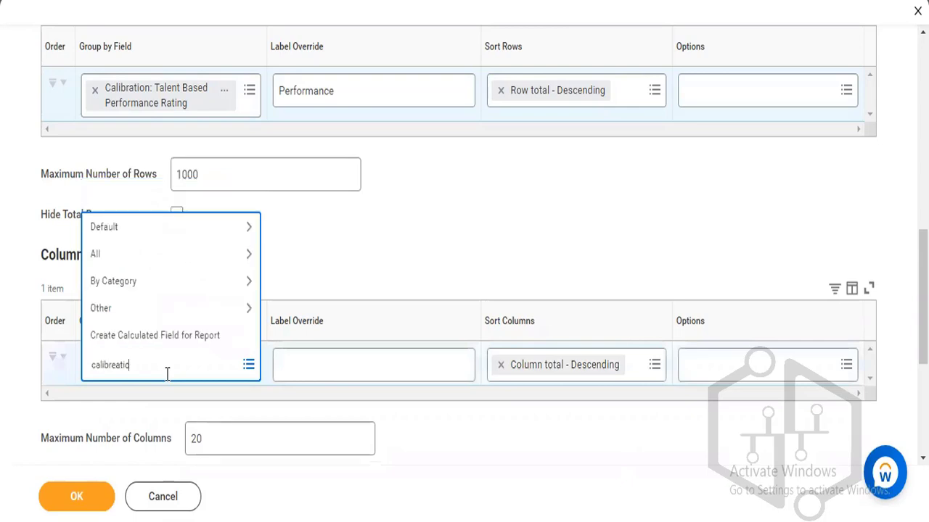
key(BackSpace)
key(BackSpace)
key(BackSpace)
key(BackSpace)
key(BackSpace)
key(BackSpace)
text(ation)
key(Return)
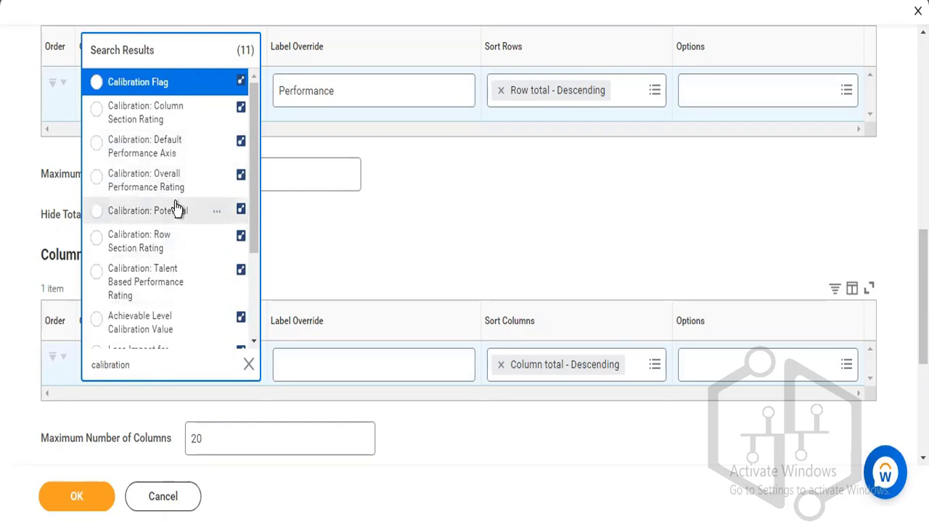
click(174, 210)
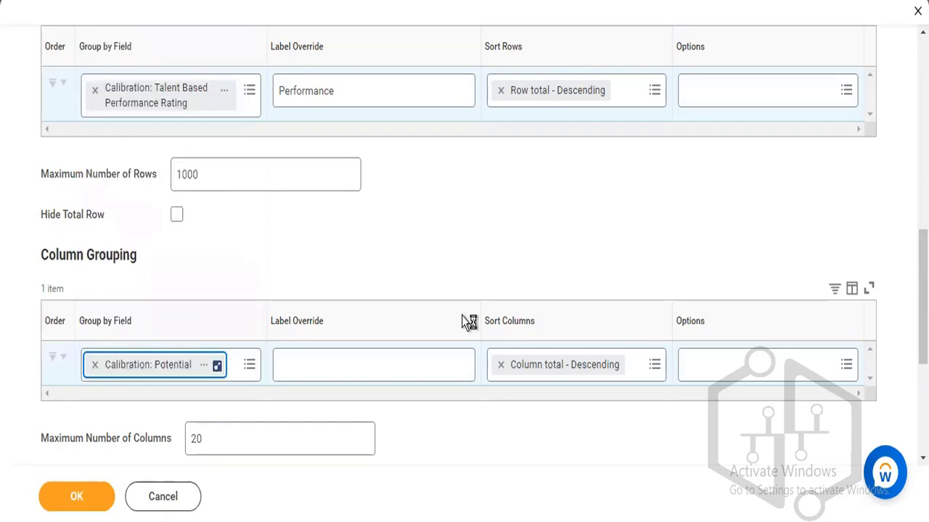
click(339, 365)
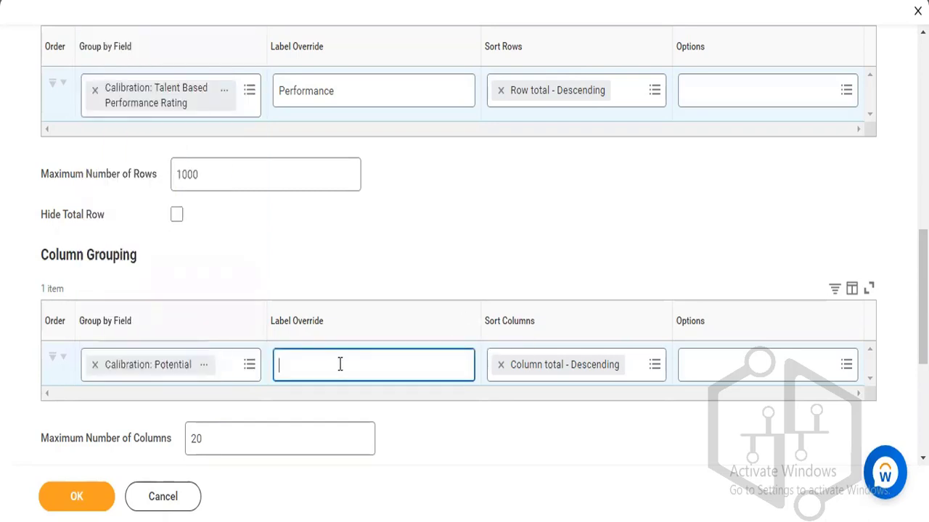
text(Potential)
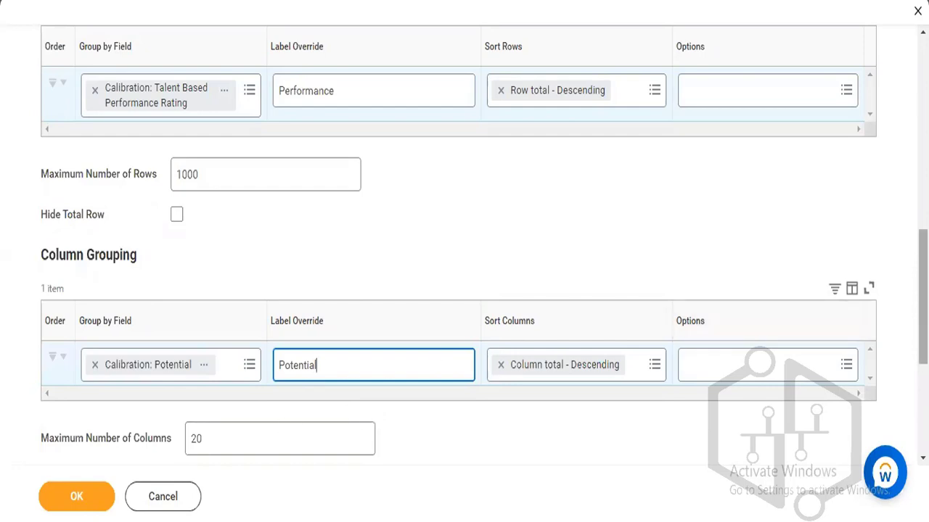
scroll(464, 254, down, 3)
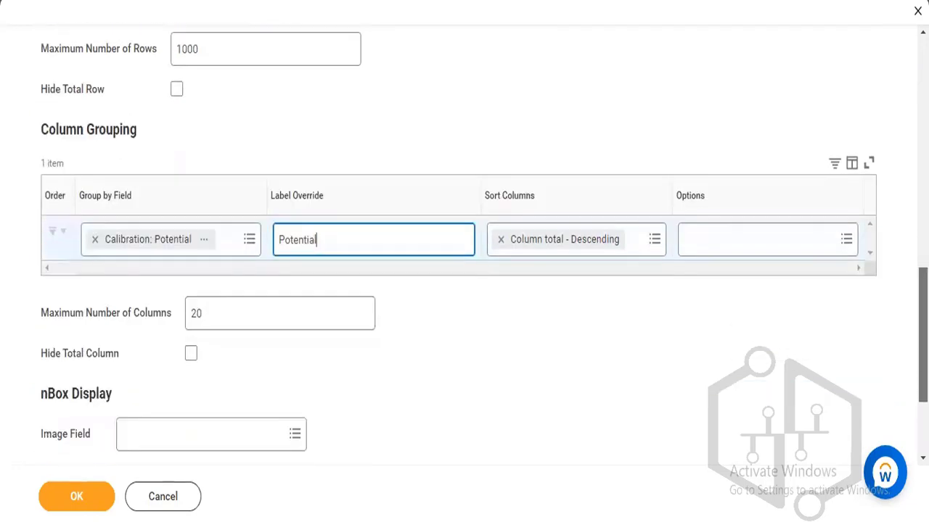
scroll(464, 254, down, 1)
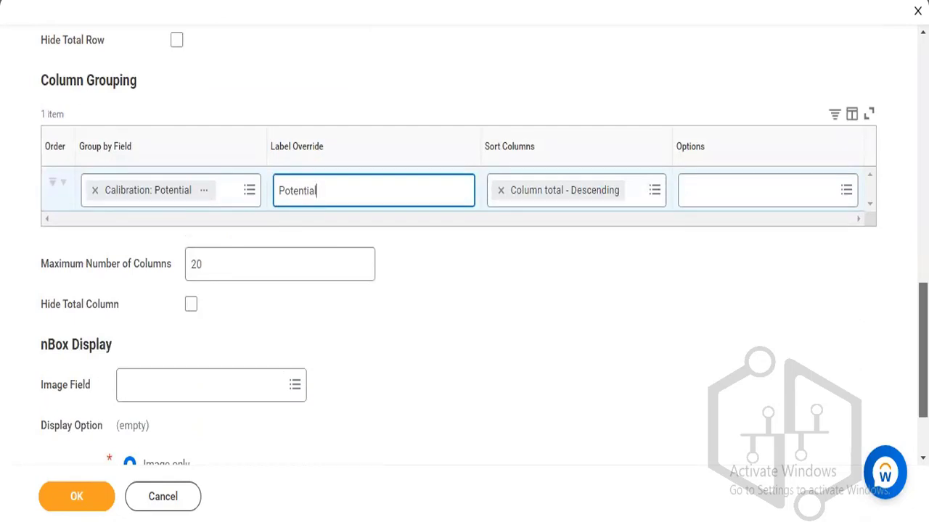
scroll(464, 240, down, 2)
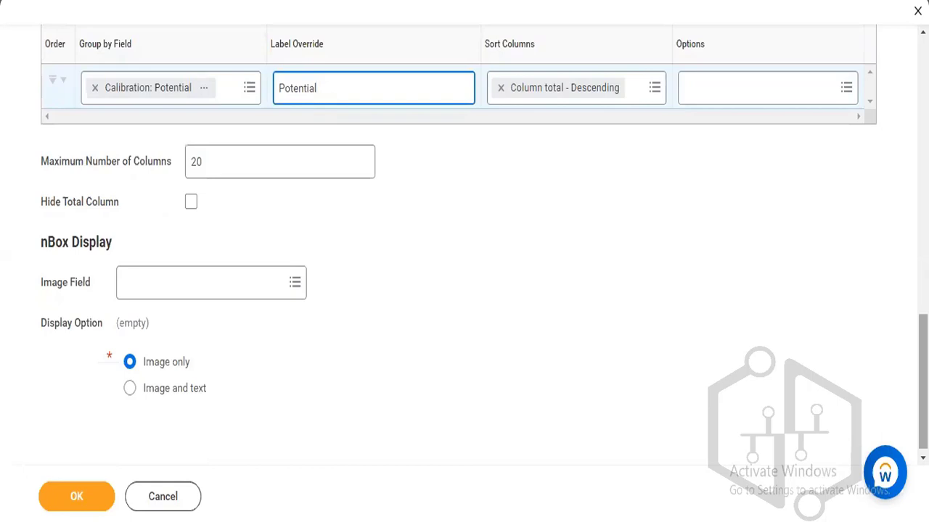
click(128, 398)
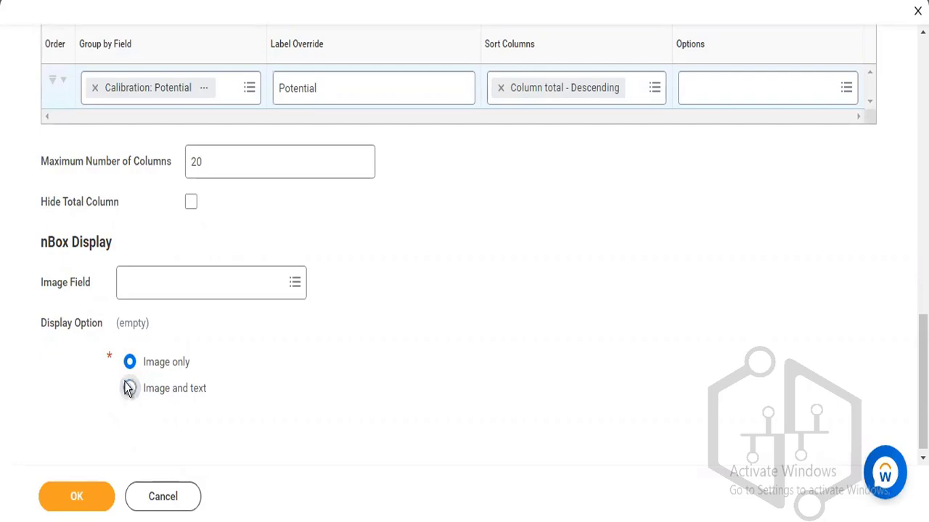
click(128, 389)
click(131, 363)
Pick Photo as the nBox Image Field, then review and close its details popup.
click(203, 287)
text(photo)
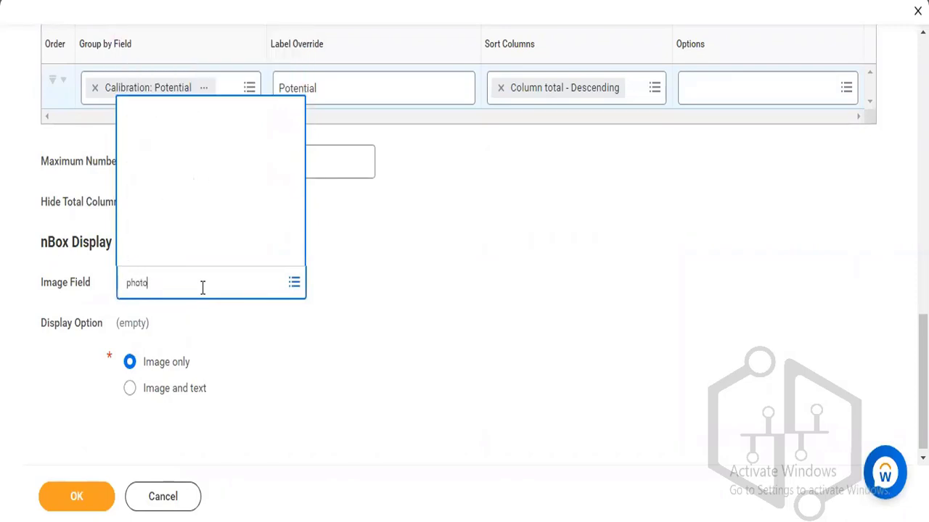
key(Return)
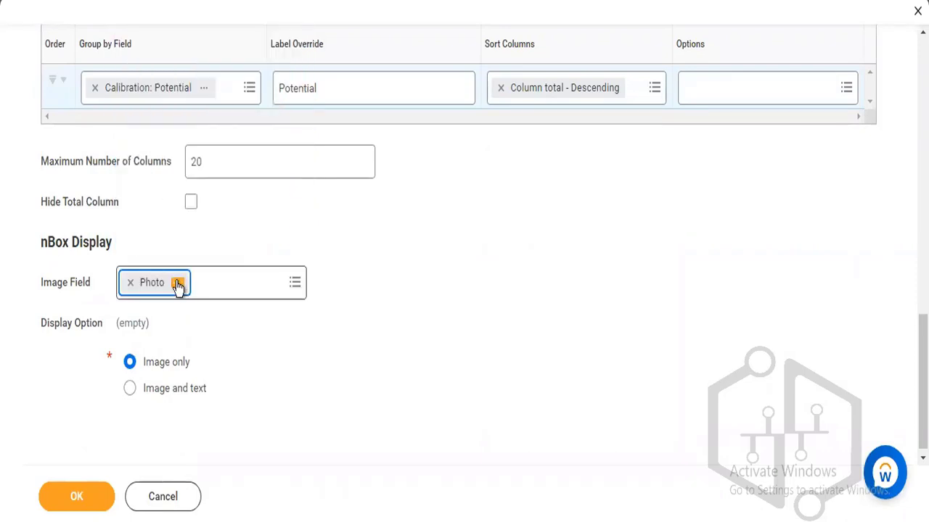
click(178, 286)
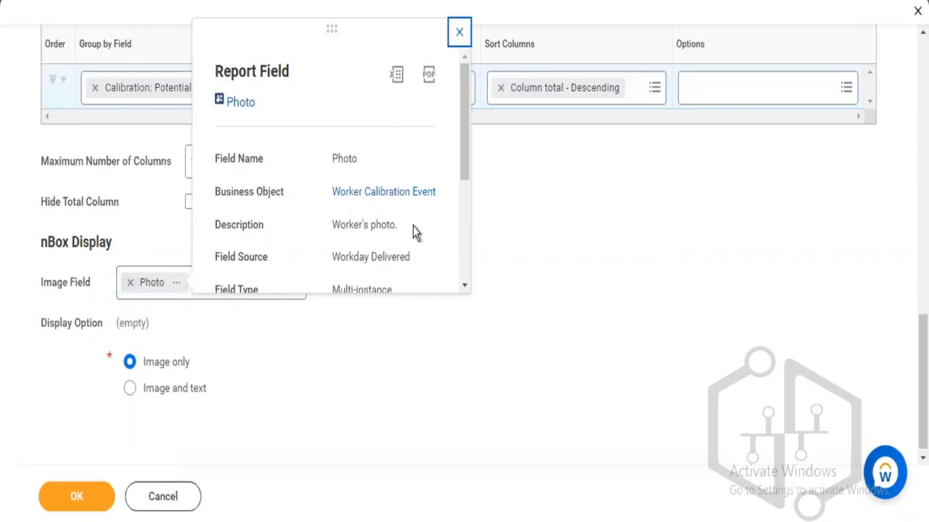
click(538, 330)
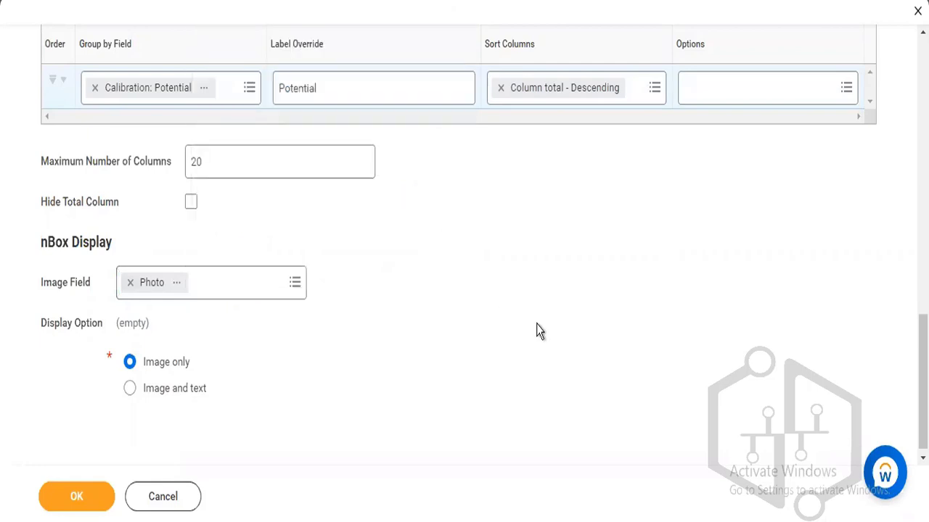
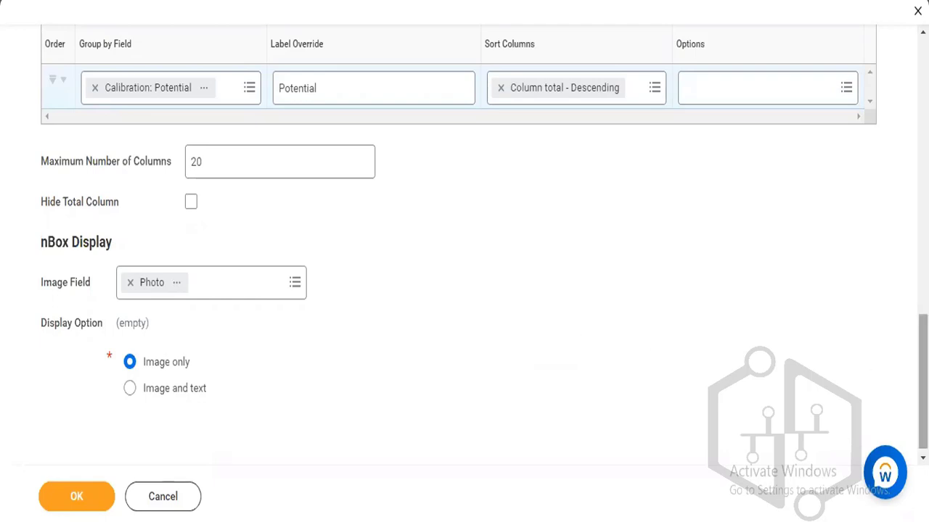
On the Drill Down tab, choose Specific Fields under Fields That Can Be Summarized.
scroll(485, 243, down, 1)
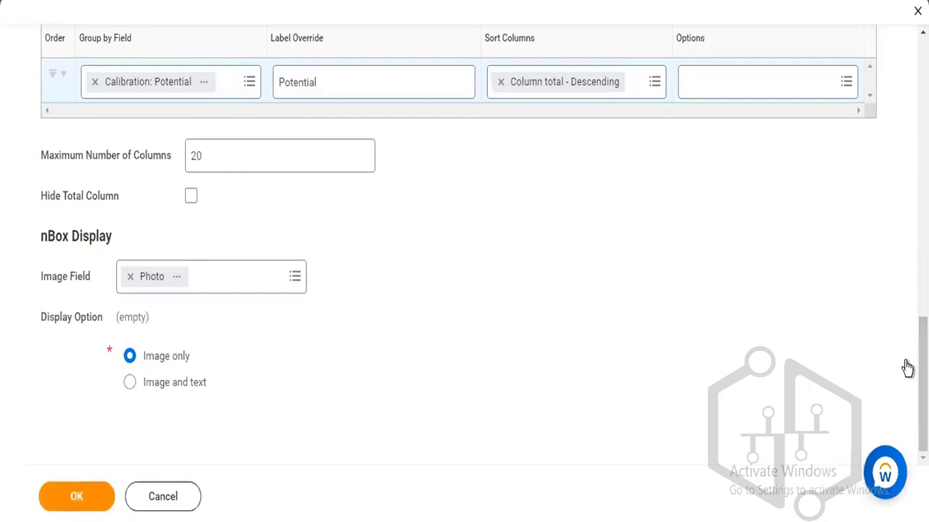
scroll(464, 240, up, 1)
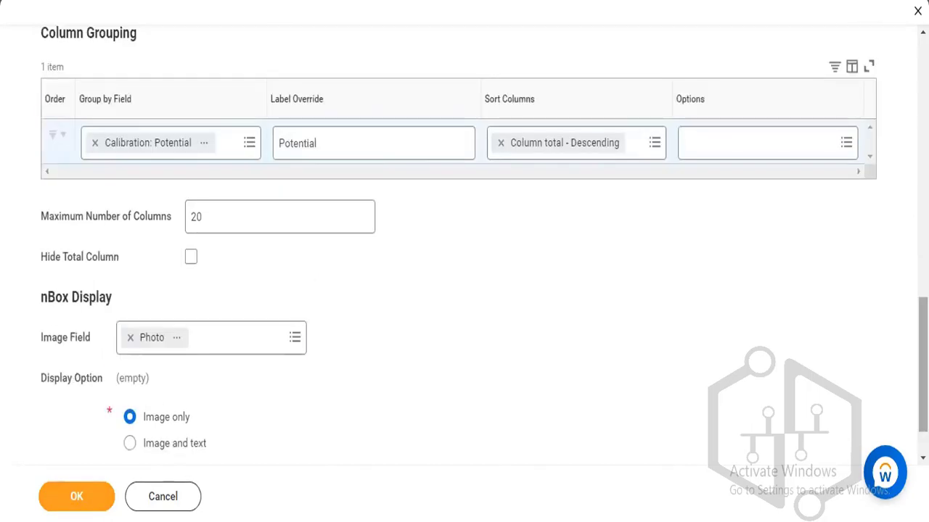
scroll(83, 70, up, 5)
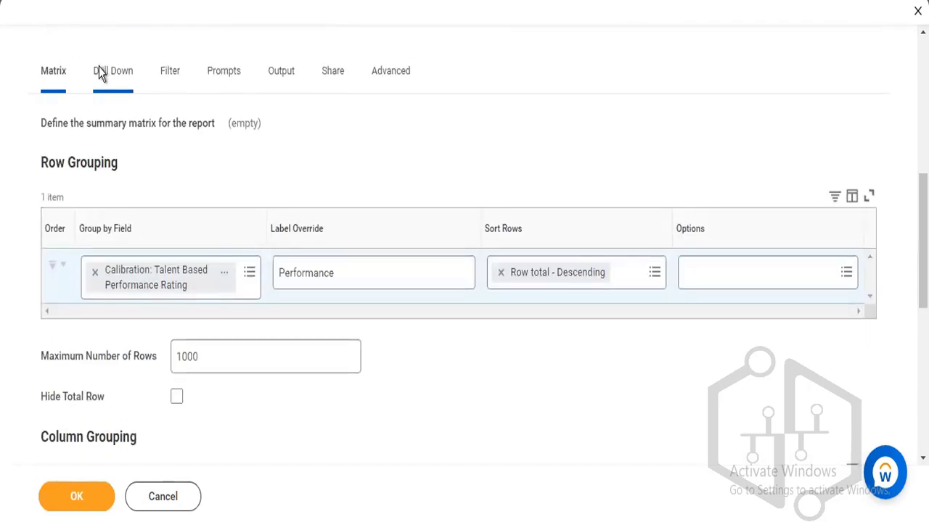
click(99, 76)
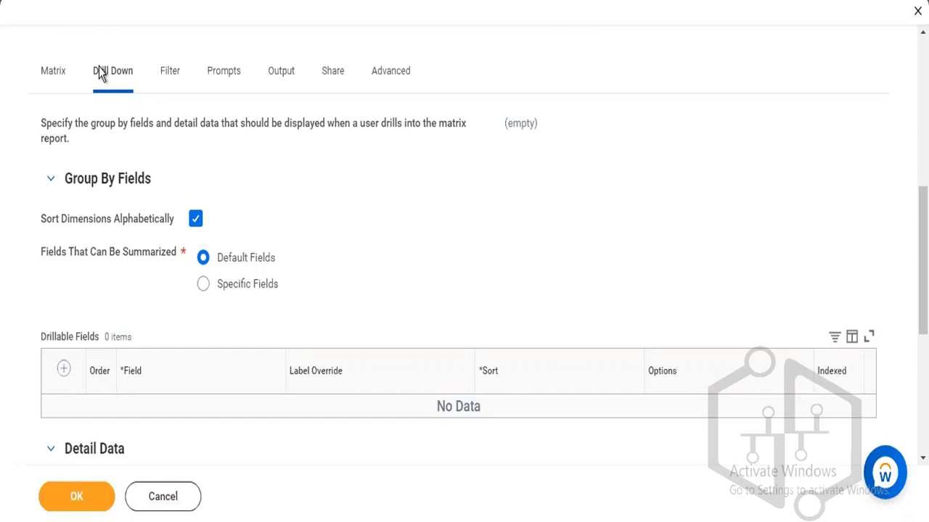
click(204, 285)
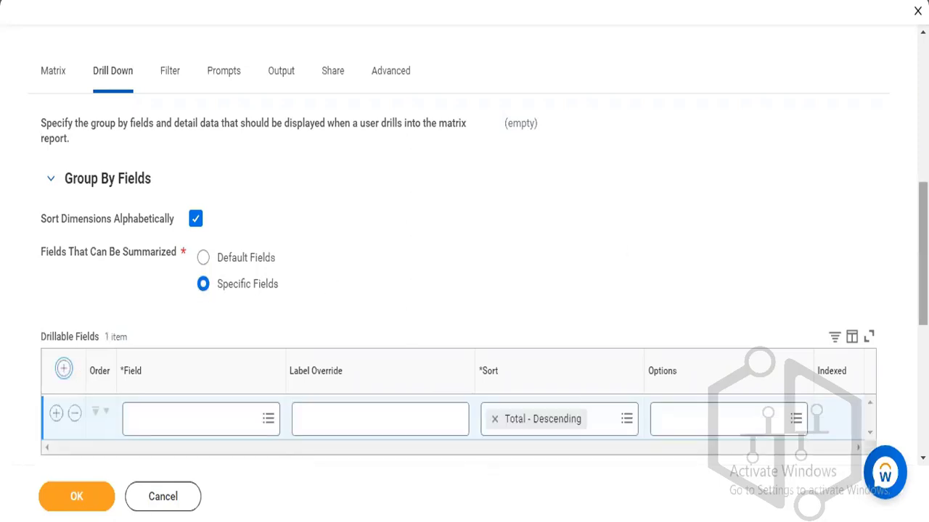
Search 'calibration' and set Calibration: Potential as the first drillable field.
scroll(840, 281, down, 1)
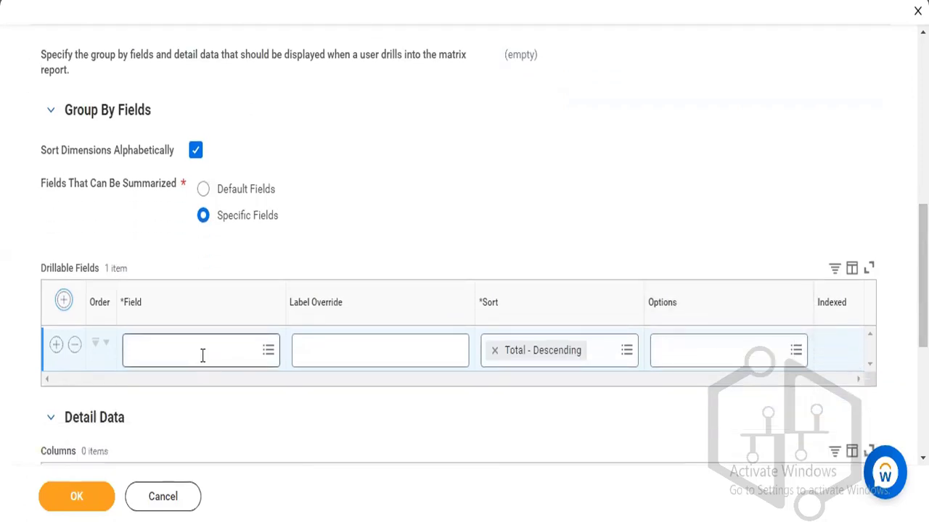
click(203, 355)
text(calibration)
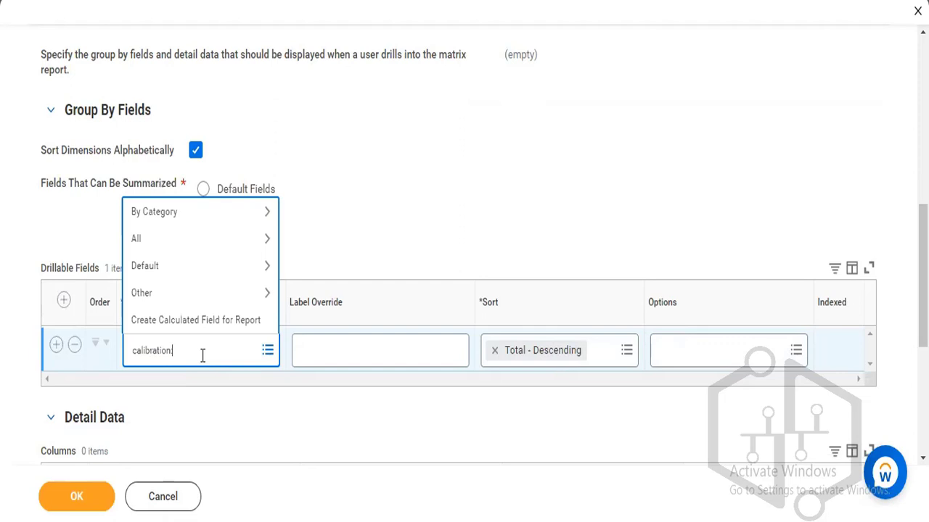
key(Return)
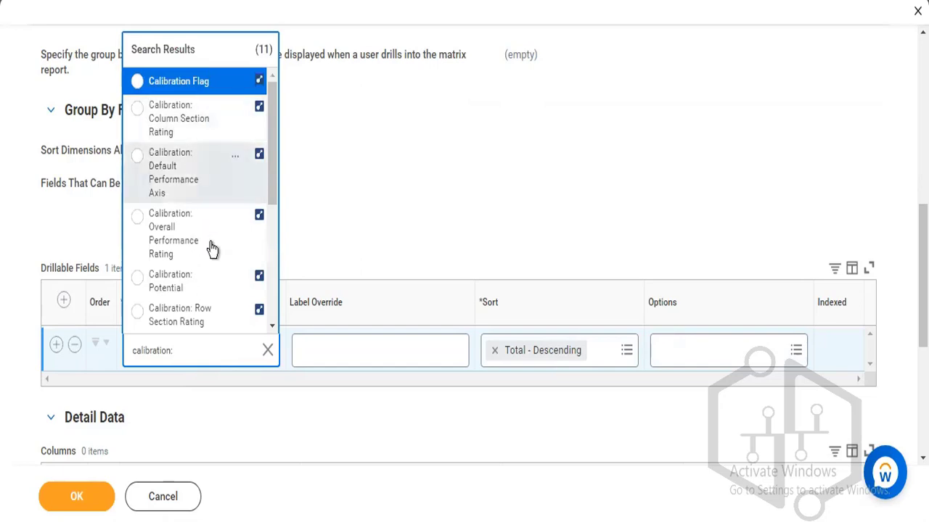
click(177, 288)
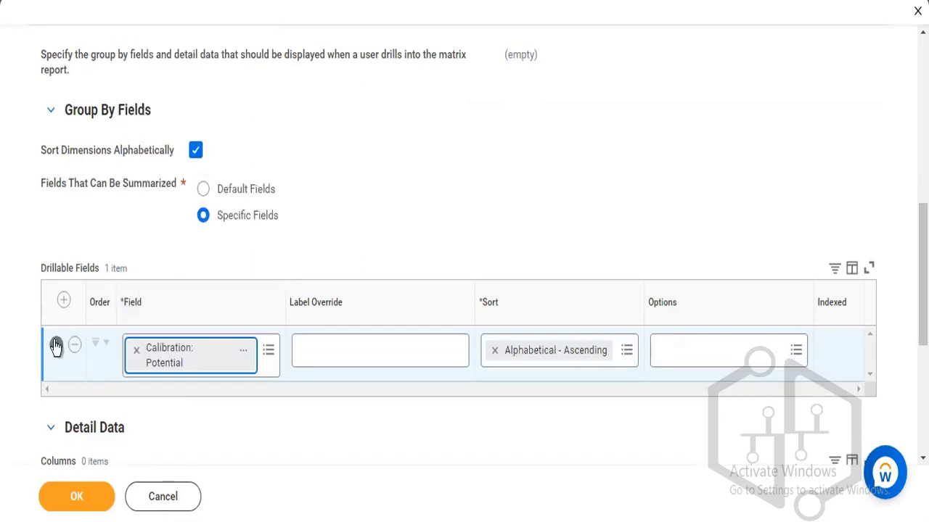
Add a second drillable row set to Calibration: Talent Based Performance Rating.
click(186, 414)
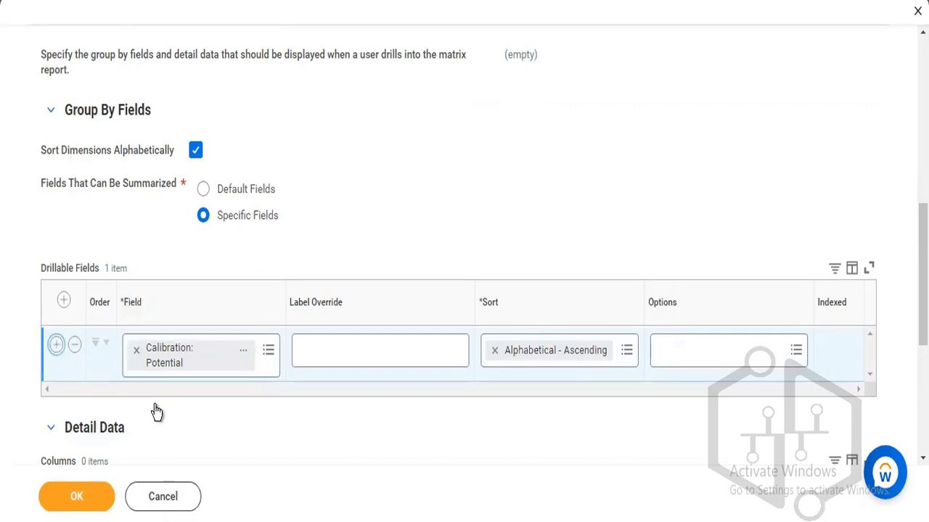
click(156, 411)
text(calibr)
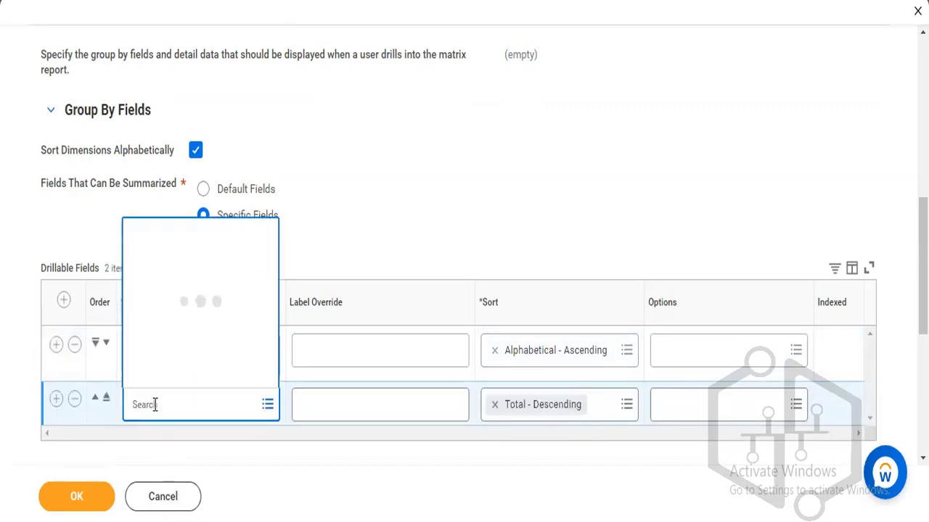
text(ation:)
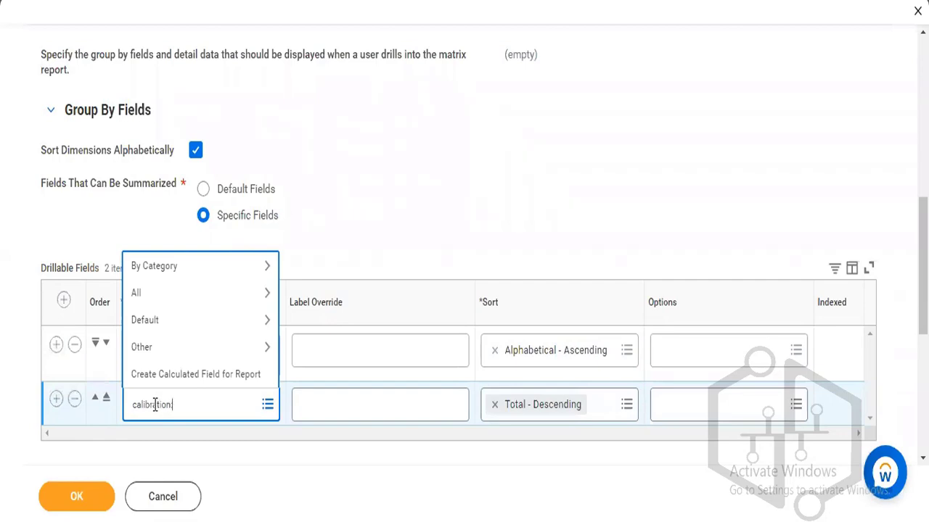
key(Return)
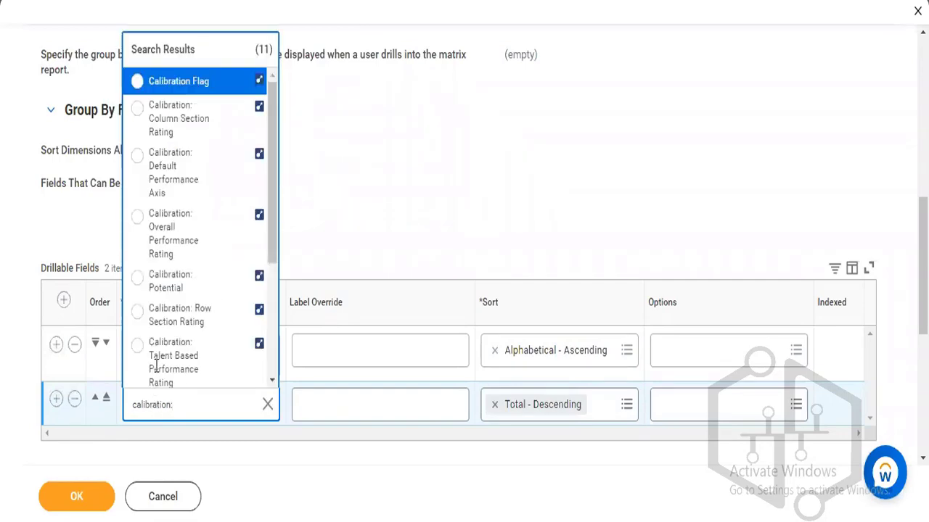
scroll(272, 151, down, 1)
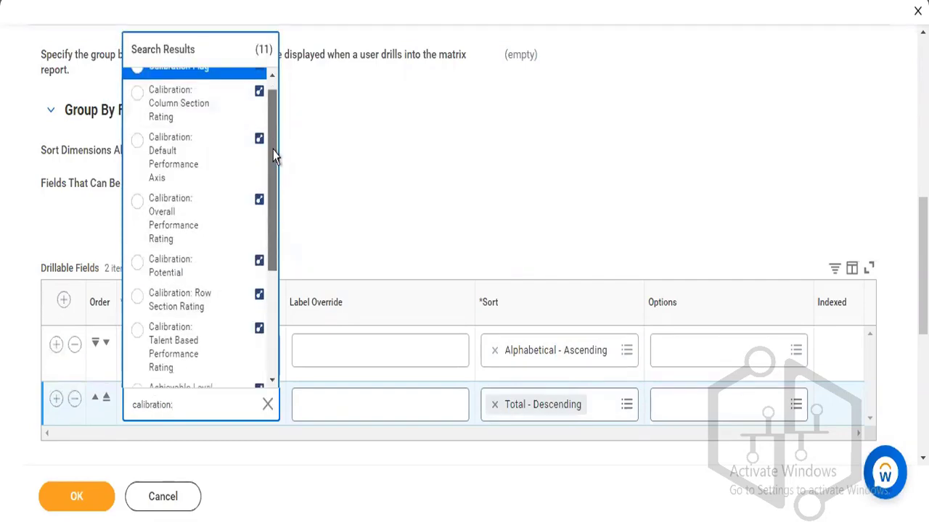
click(182, 365)
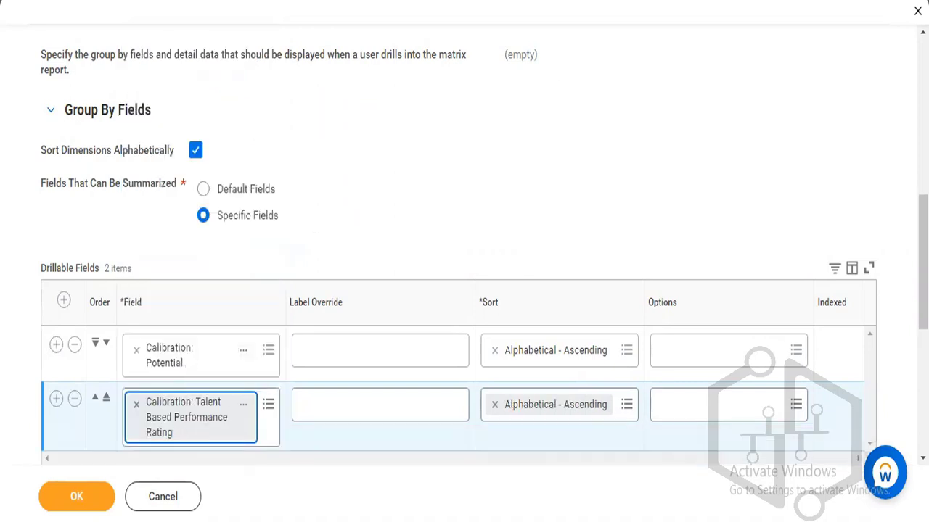
scroll(921, 261, down, 1)
scroll(478, 244, down, 2)
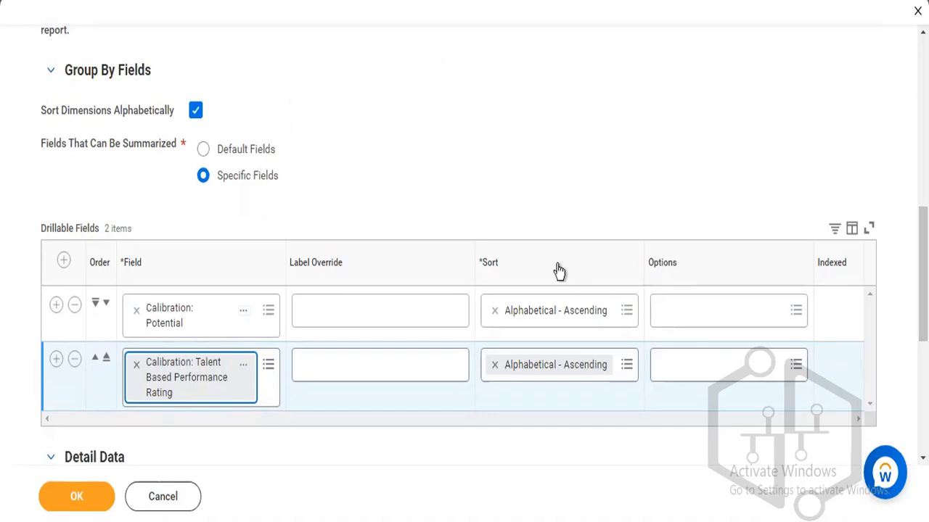
Add a third drillable field row; a 'location' field search finds no matches.
click(56, 360)
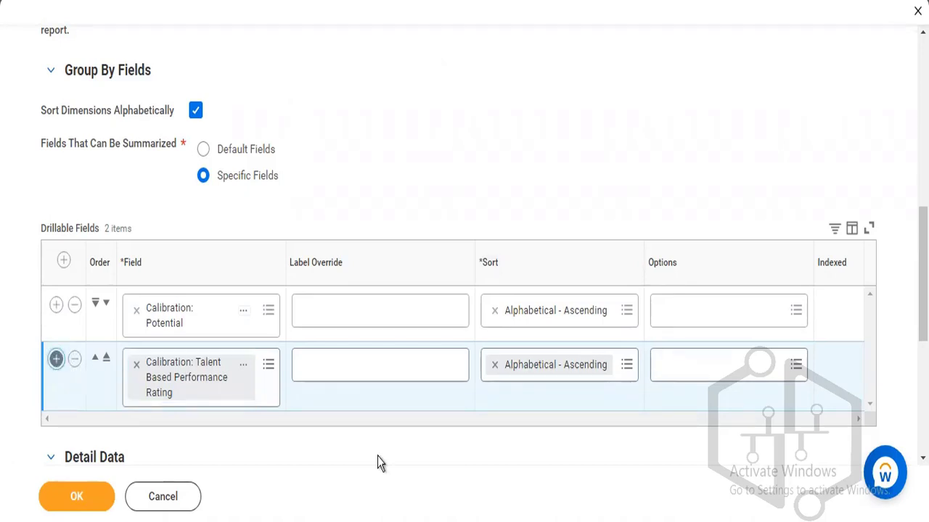
scroll(375, 373, down, 1)
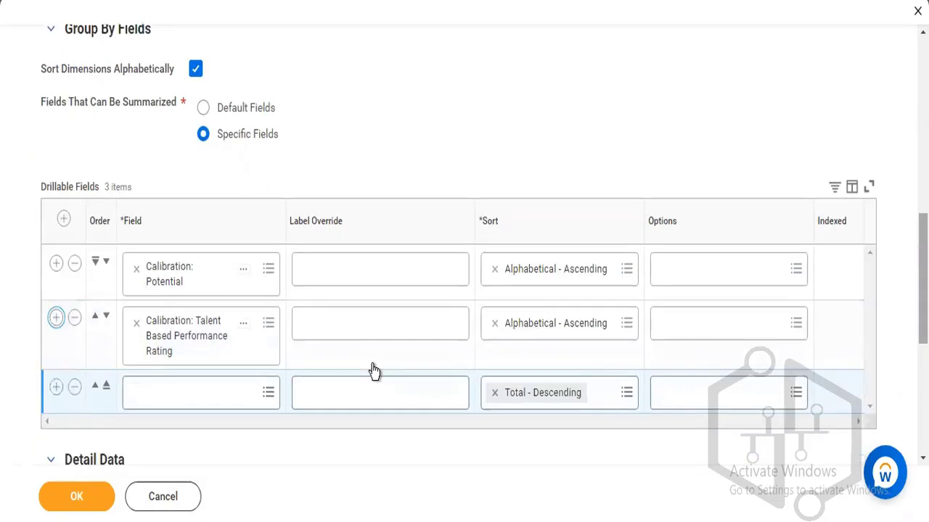
click(214, 404)
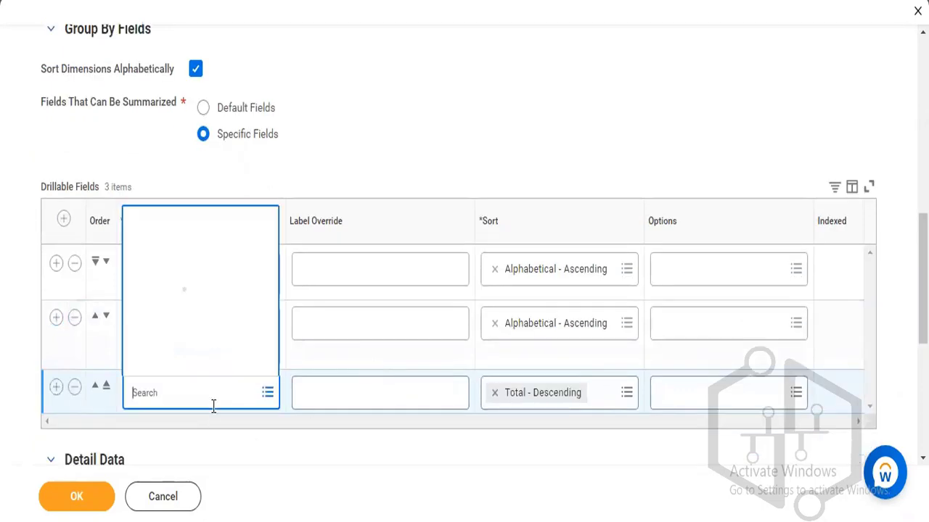
text(location)
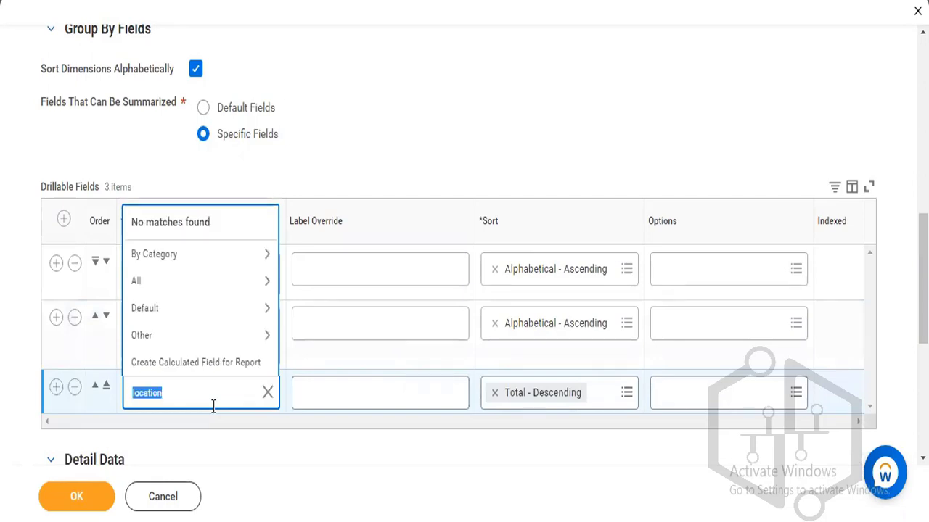
text(L)
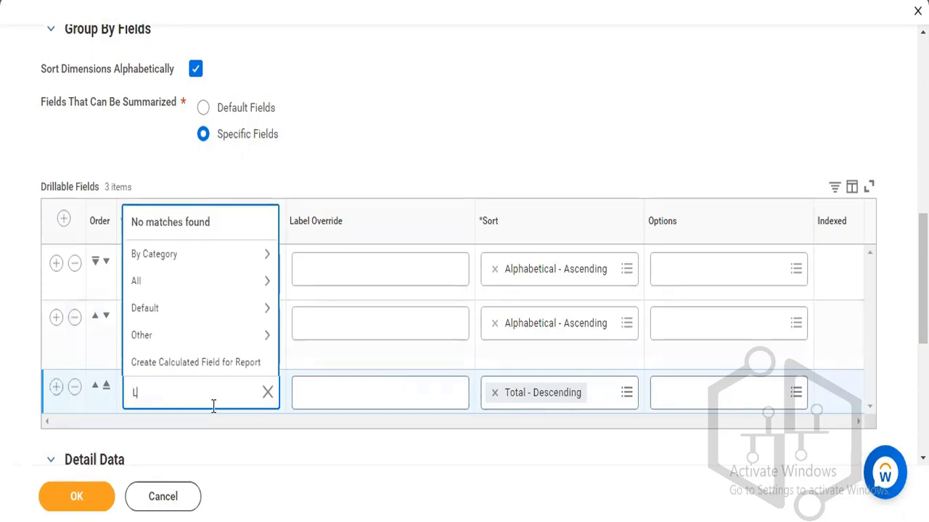
text(ocation)
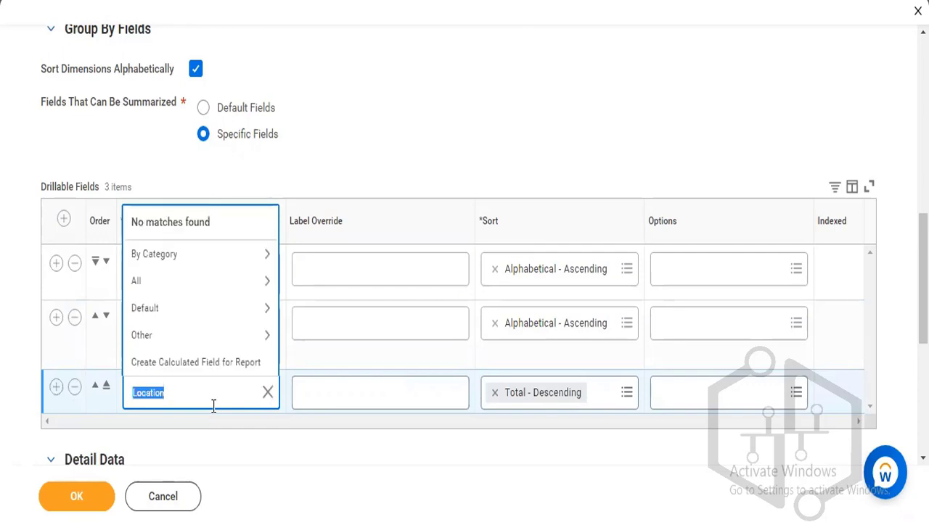
key(BackSpace)
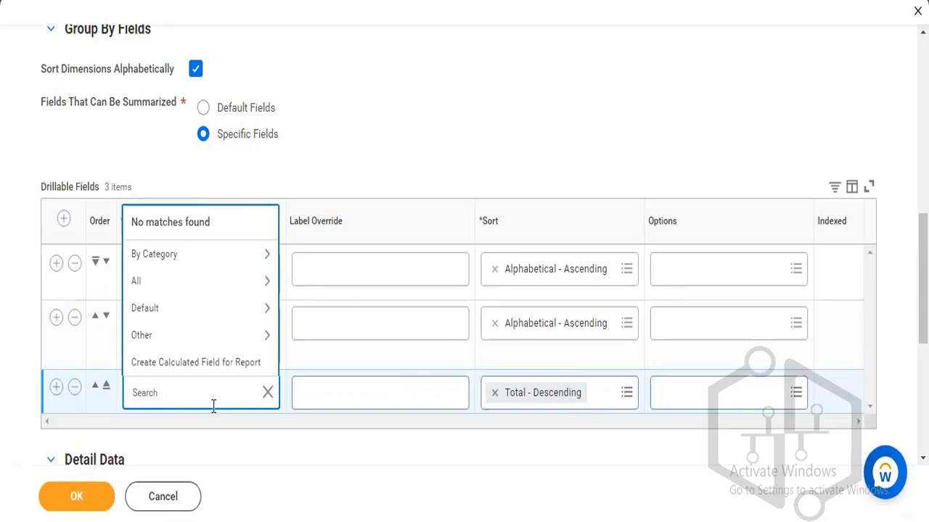
click(444, 92)
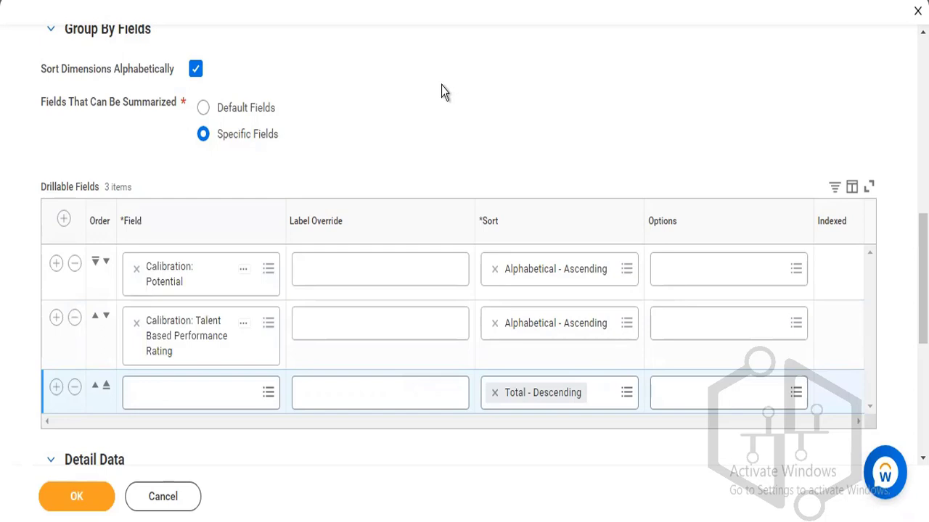
Set the third drillable field to Organization from the full field list, and add a fourth row.
click(173, 399)
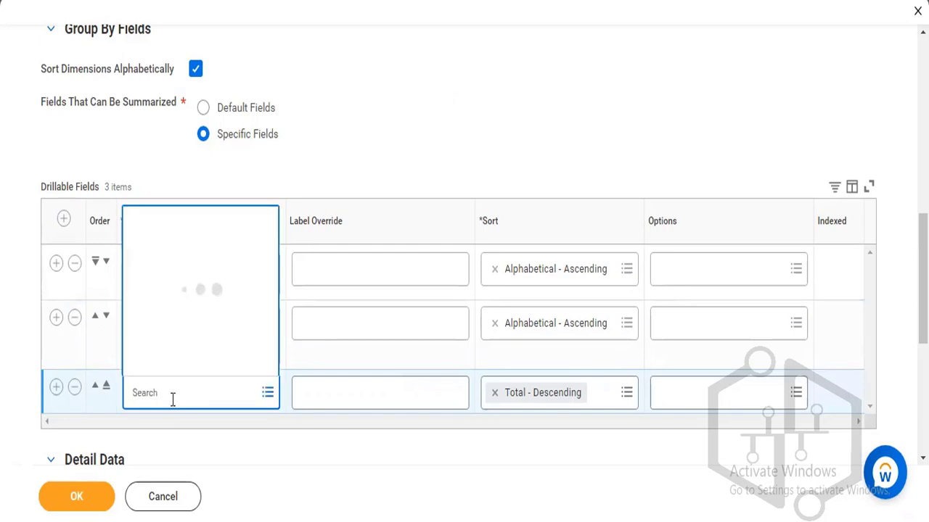
text(age)
key(Return)
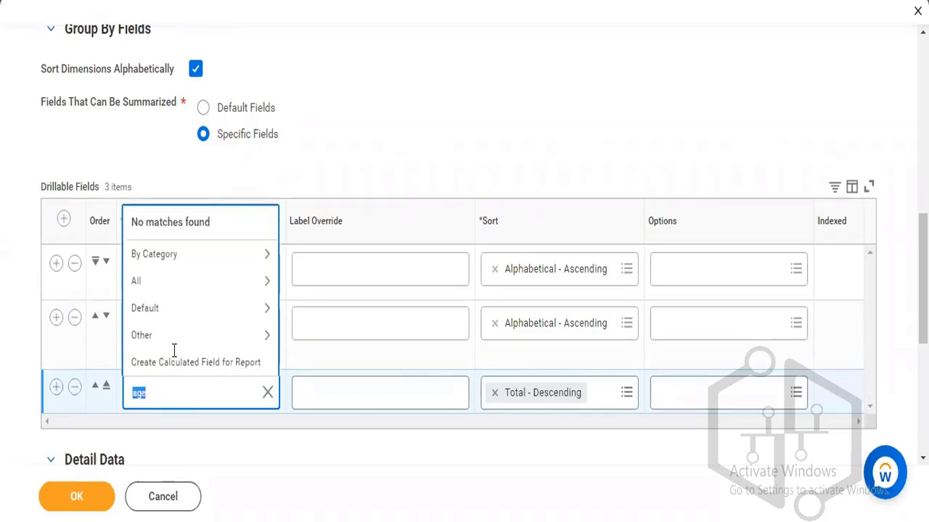
click(181, 284)
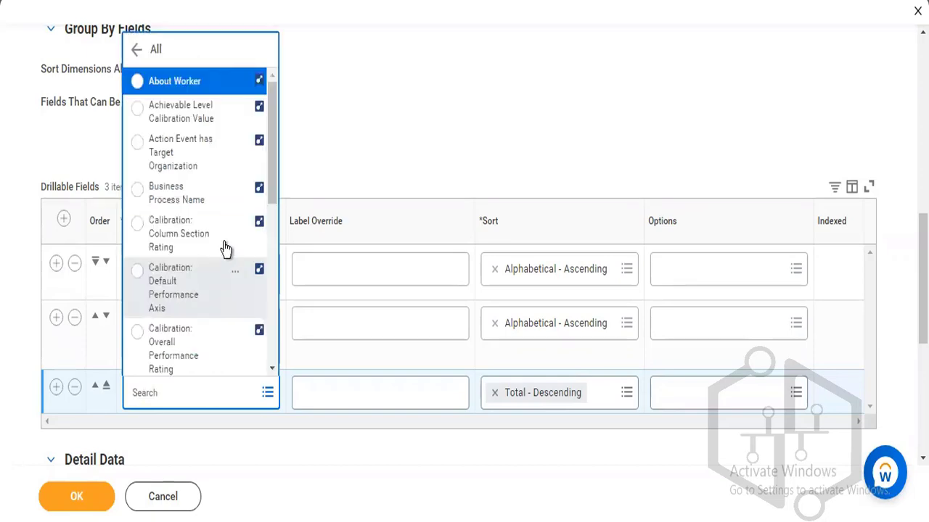
scroll(274, 163, down, 2)
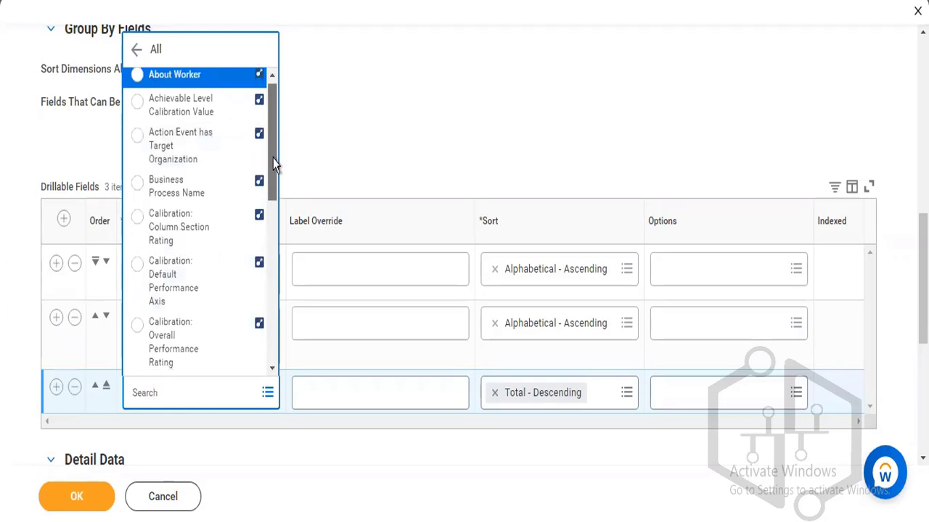
scroll(270, 195, down, 5)
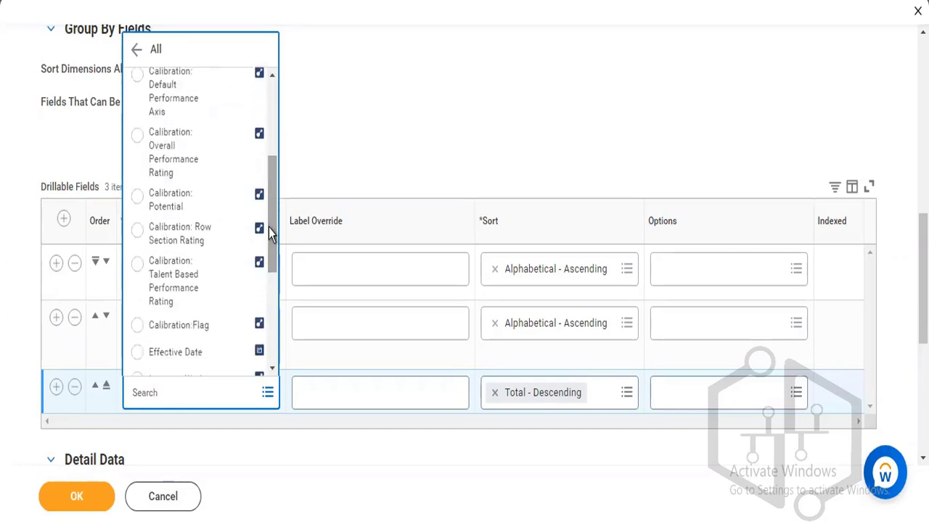
drag(268, 227, 268, 299)
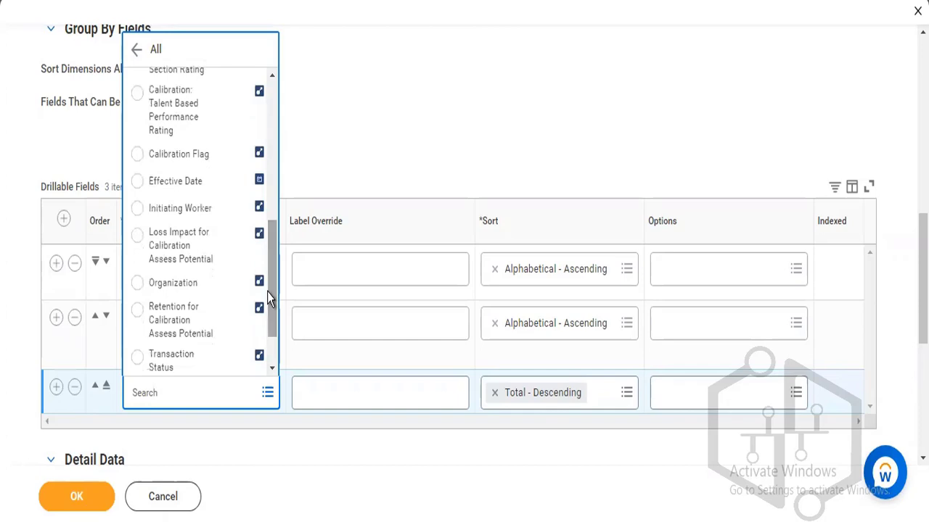
click(174, 283)
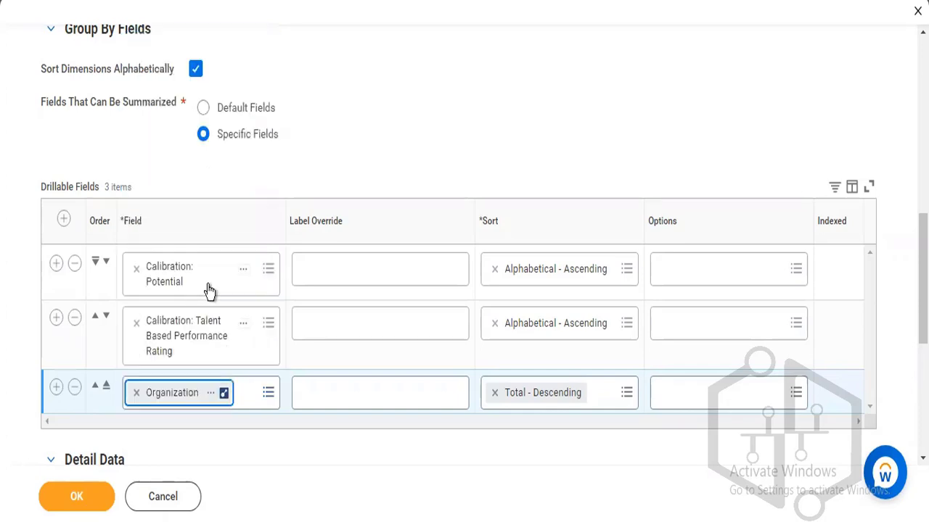
click(55, 389)
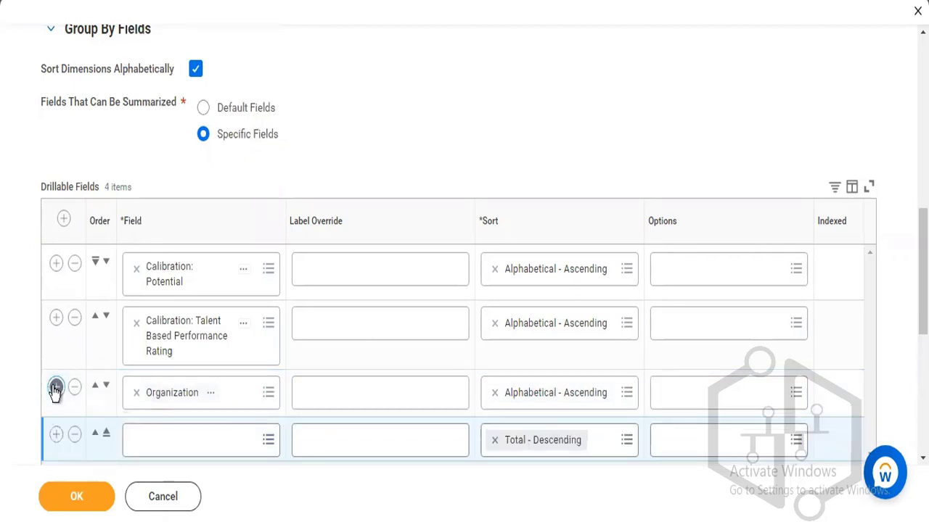
Search 'job profile' for the fourth row and browse the field list without choosing.
click(215, 444)
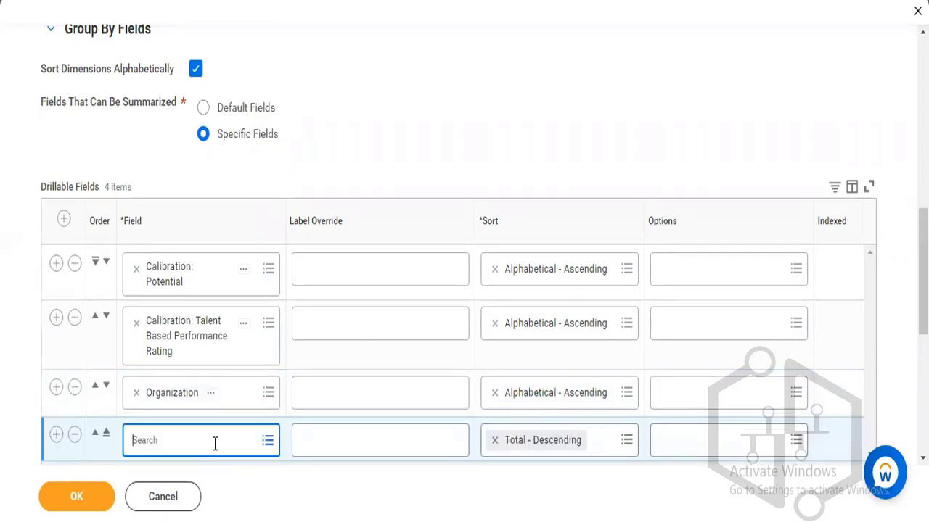
text(job profile)
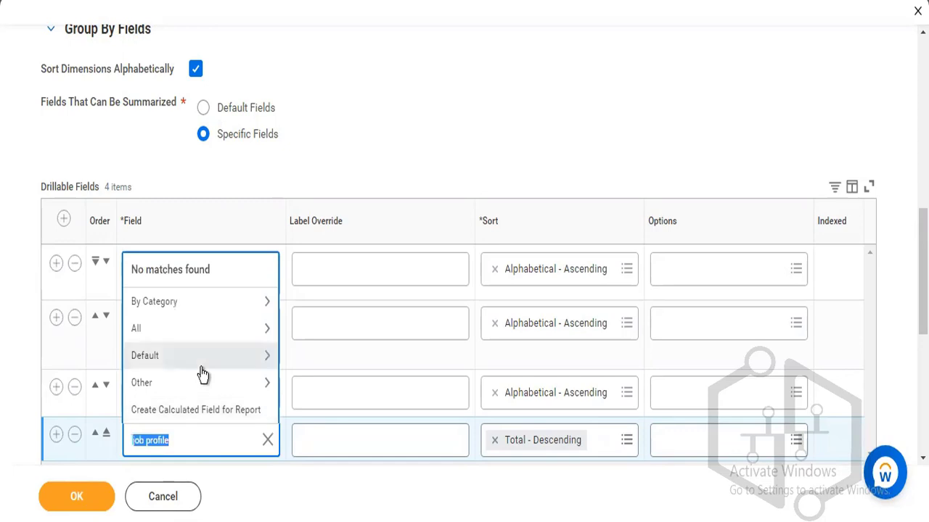
click(201, 341)
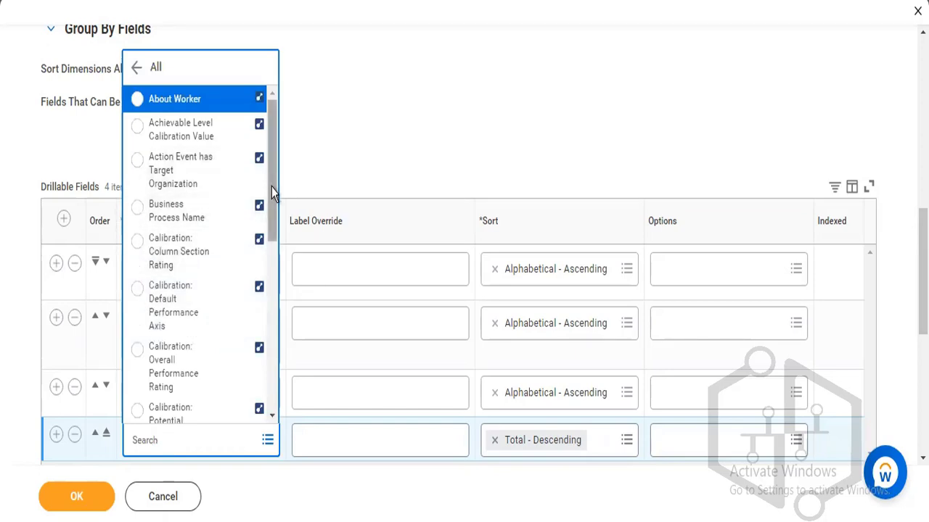
scroll(271, 192, down, 1)
drag(271, 214, 268, 341)
scroll(268, 258, down, 2)
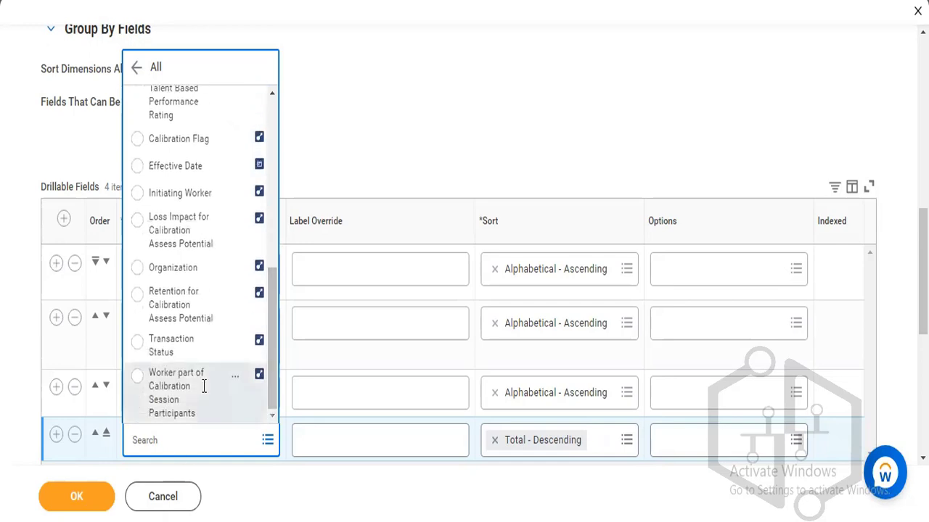
click(346, 116)
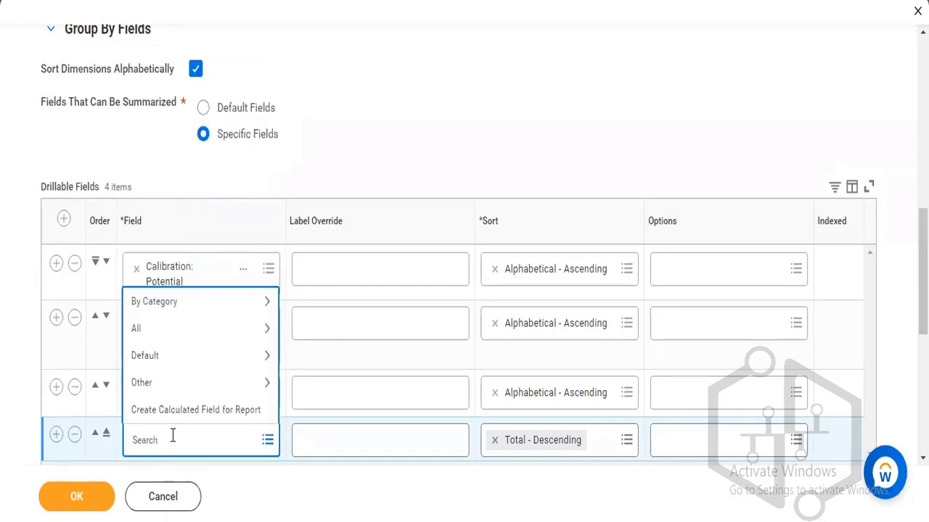
Check the About Worker and Initiating Worker details, pick Initiating Worker, then remove the fourth row.
text(worker)
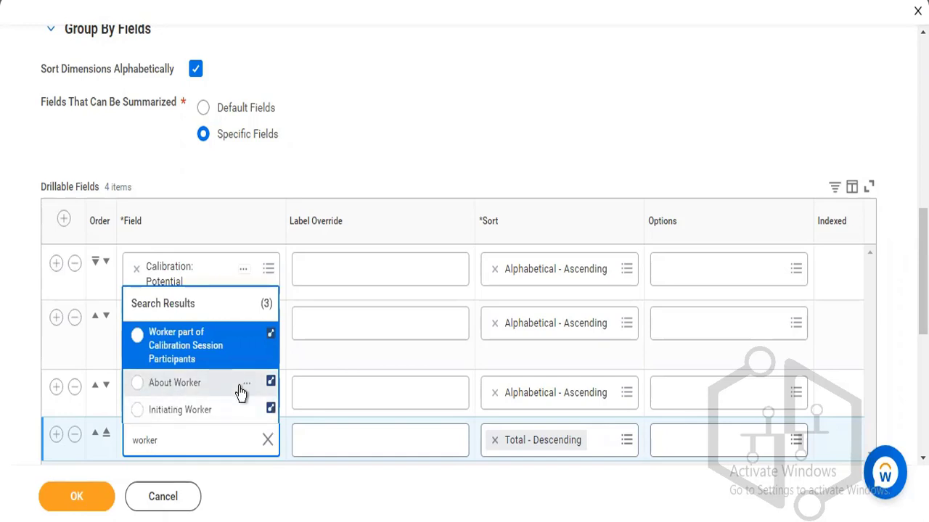
click(247, 384)
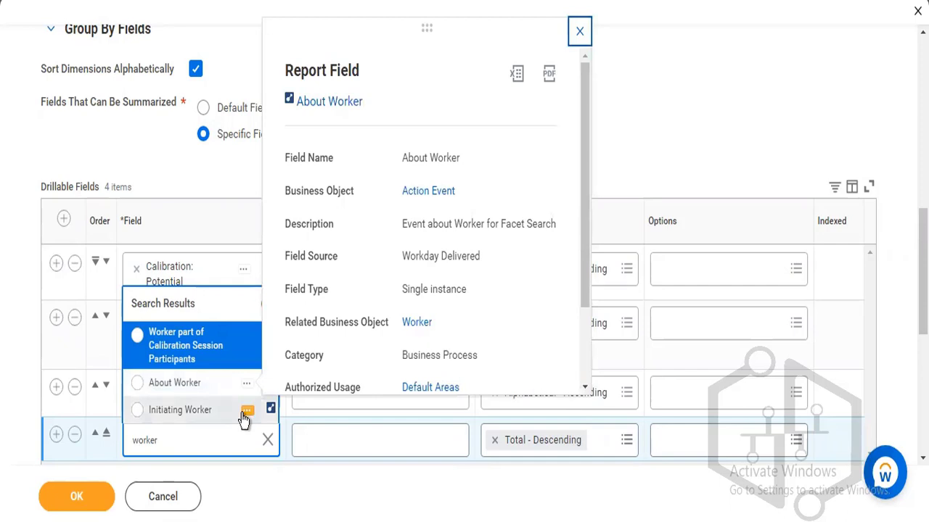
click(246, 412)
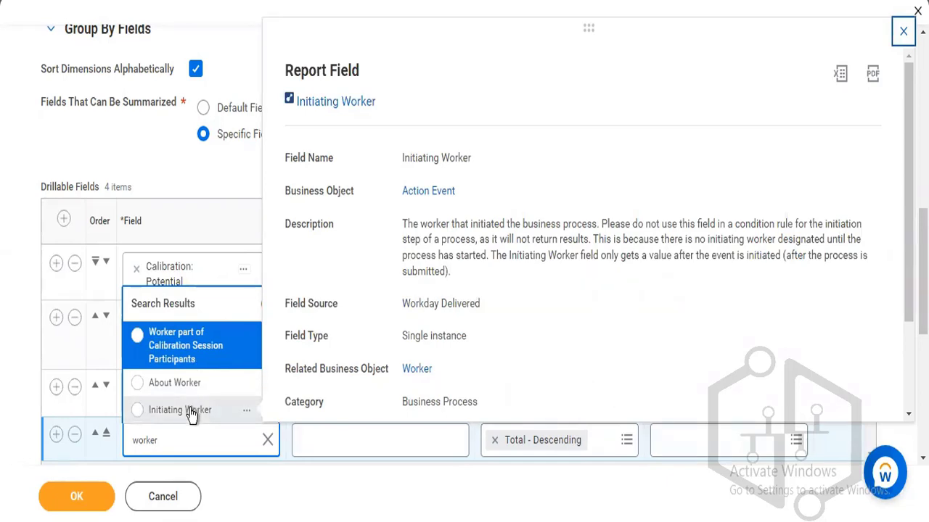
click(192, 413)
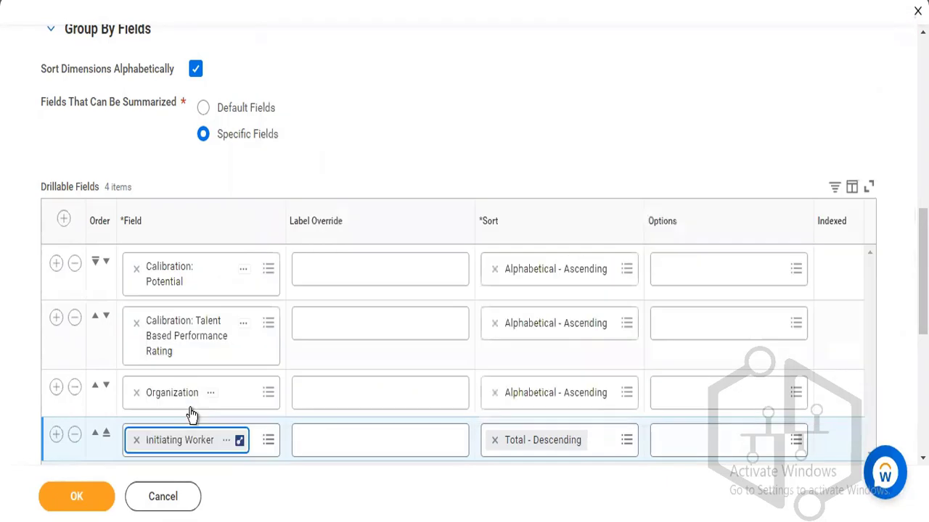
click(76, 436)
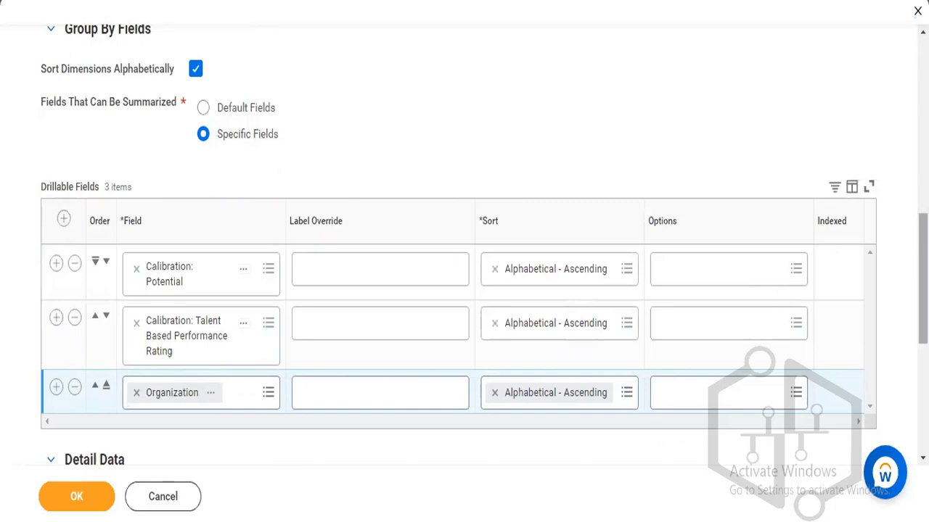
Give the first two drillable fields the label overrides 'Potential' and 'Performance'.
scroll(465, 244, down, 4)
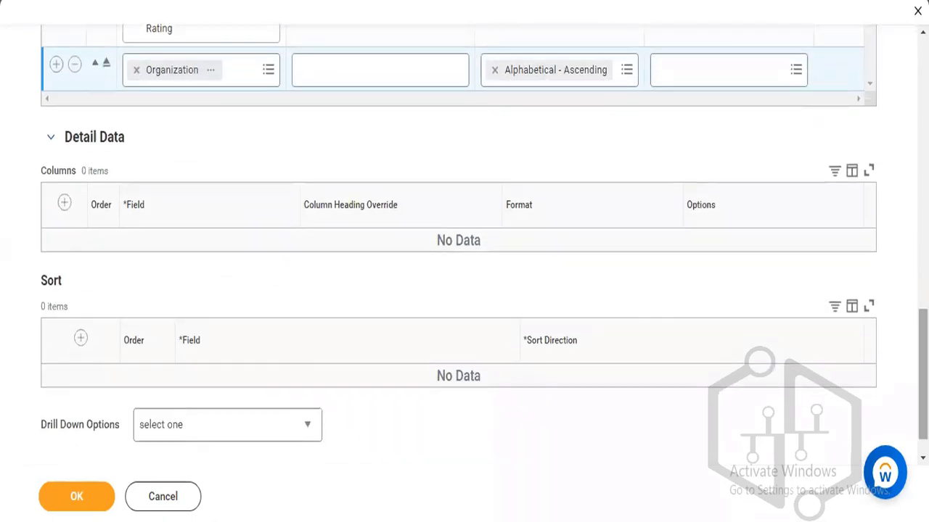
scroll(398, 306, up, 5)
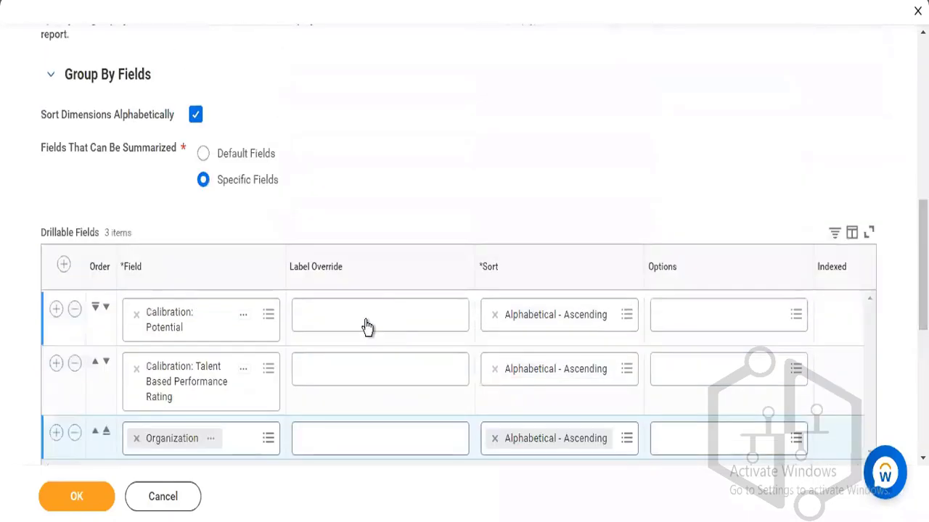
click(362, 310)
text(Potential)
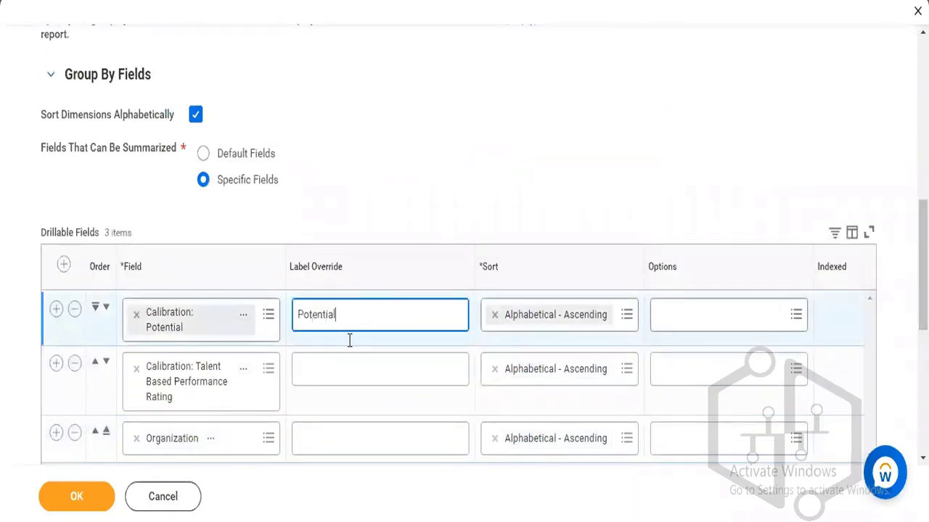
click(340, 364)
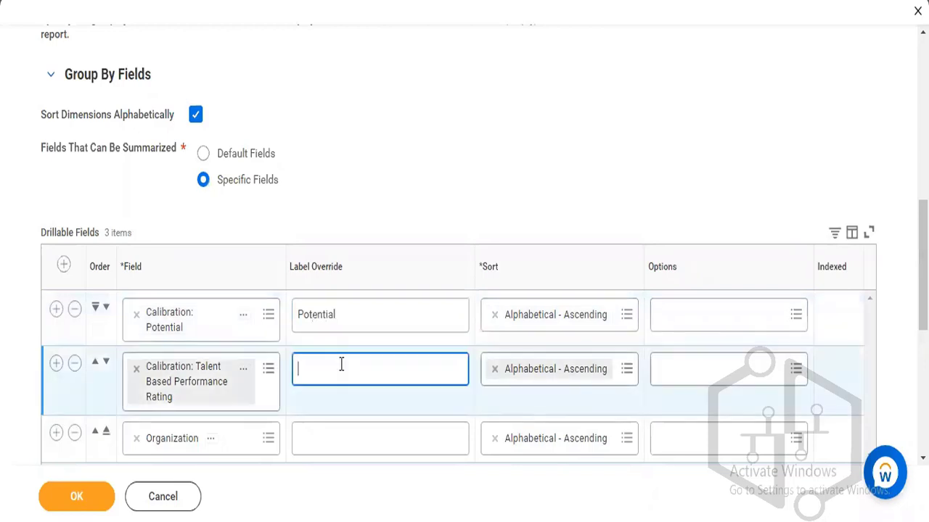
text(Performance)
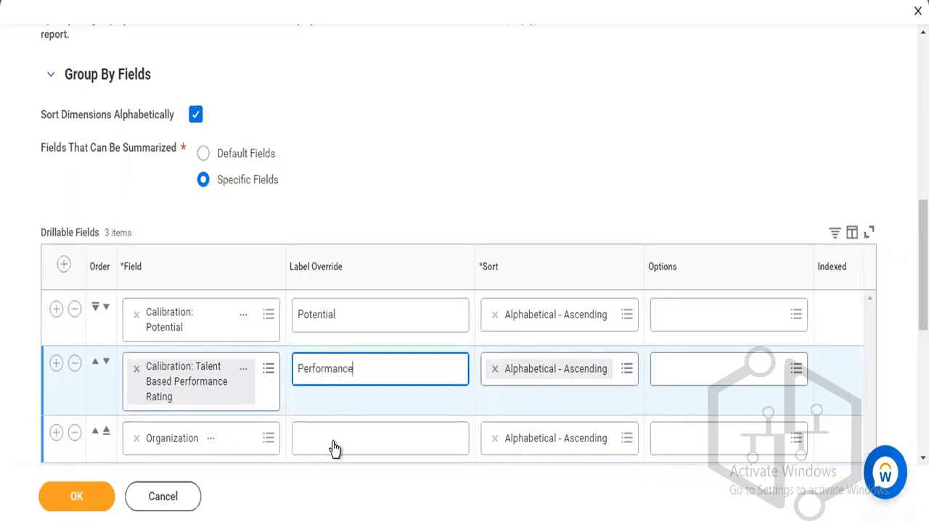
click(335, 442)
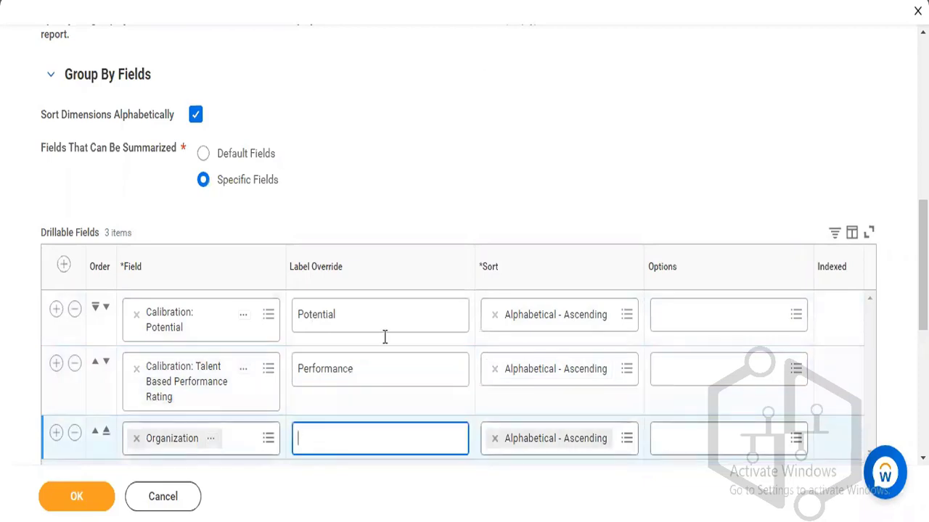
Add a new column row to the Detail Data Columns table.
scroll(464, 246, down, 2)
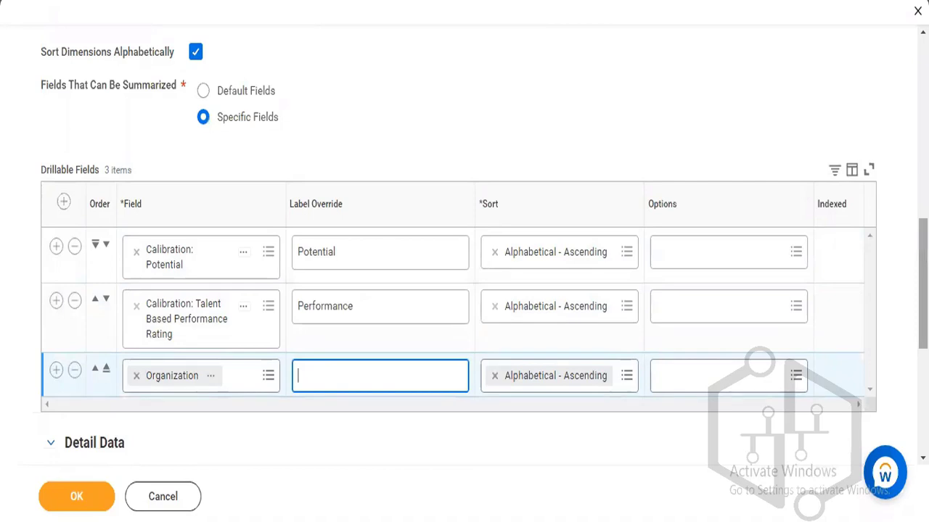
scroll(465, 246, down, 3)
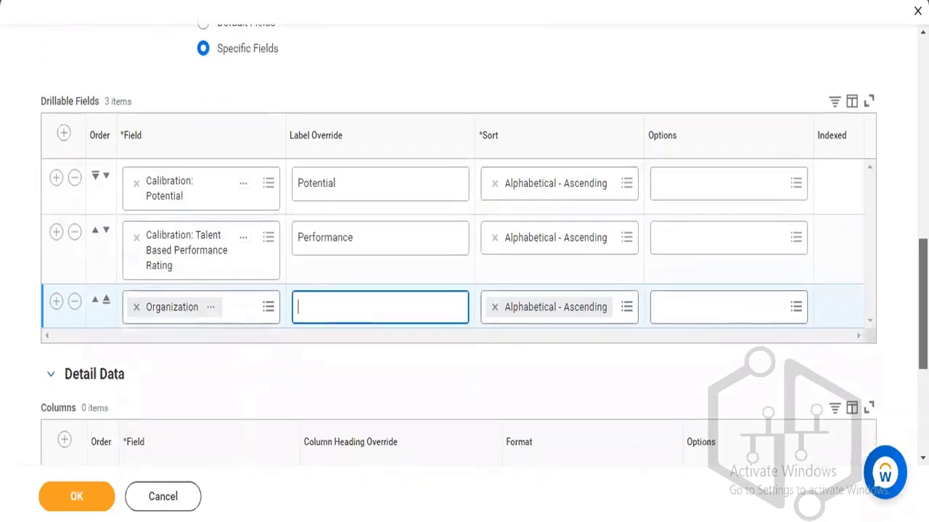
scroll(464, 247, down, 2)
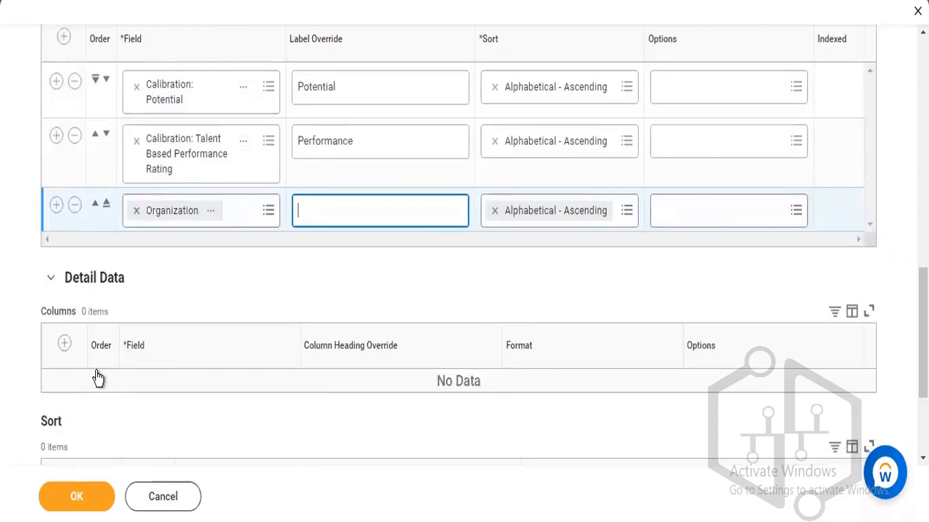
click(64, 345)
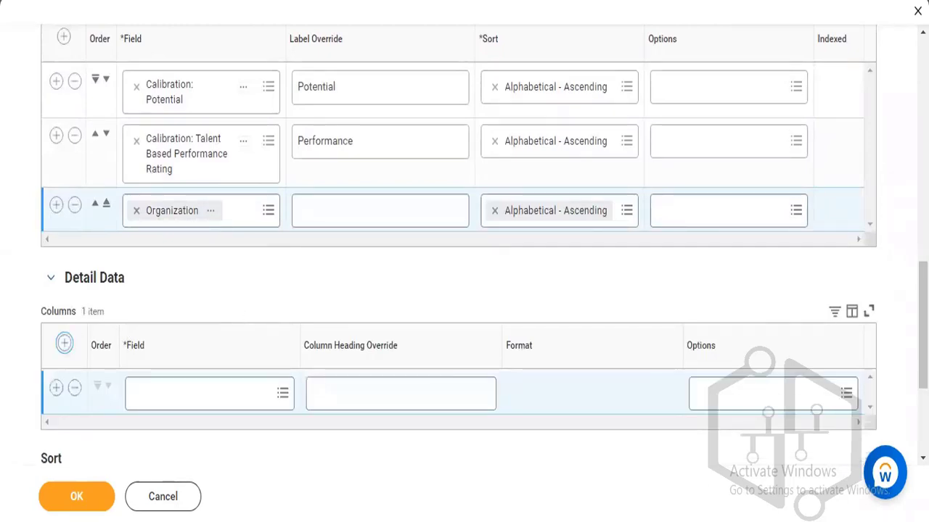
Set the new Detail Data column to the Photo field and open its Options prompt.
scroll(893, 319, down, 1)
click(199, 350)
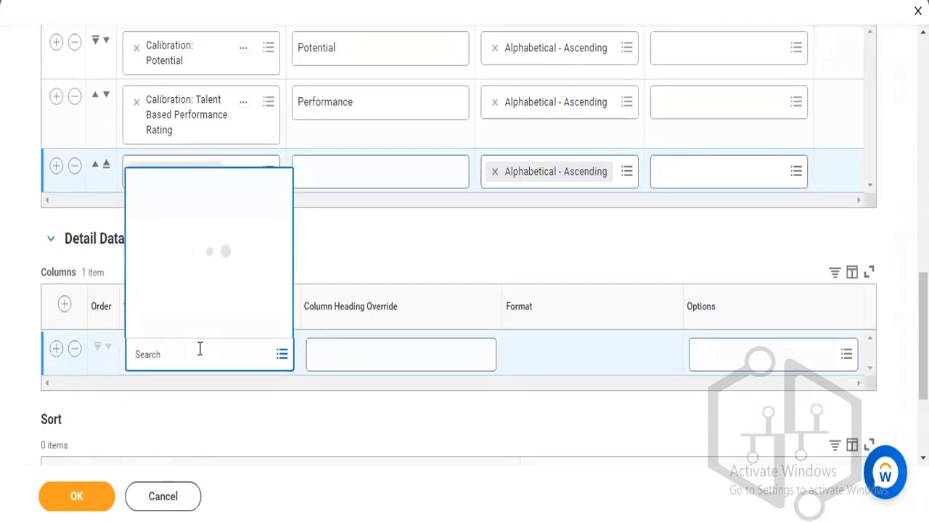
text(photo)
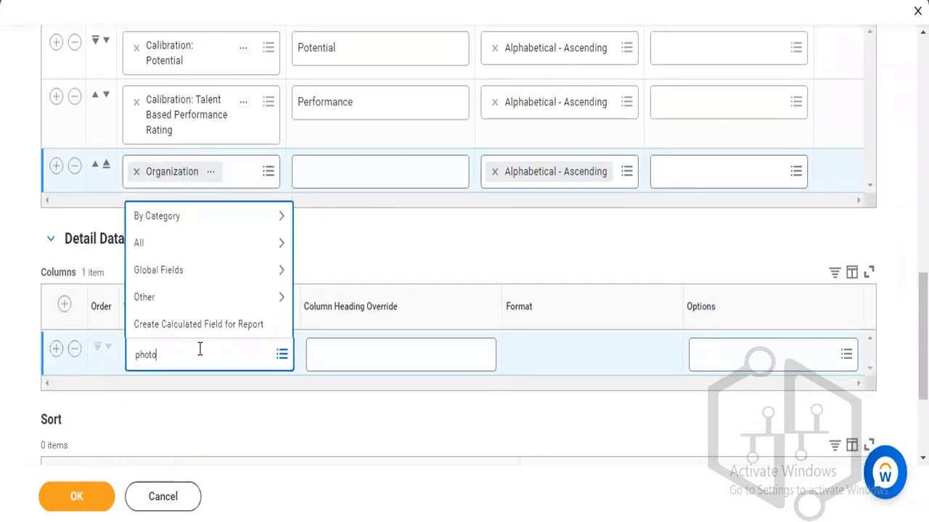
key(Return)
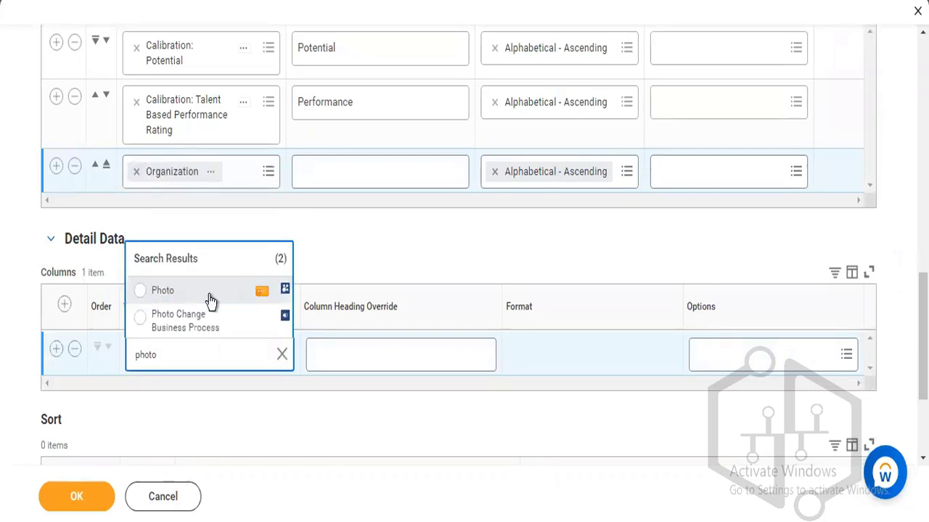
click(208, 295)
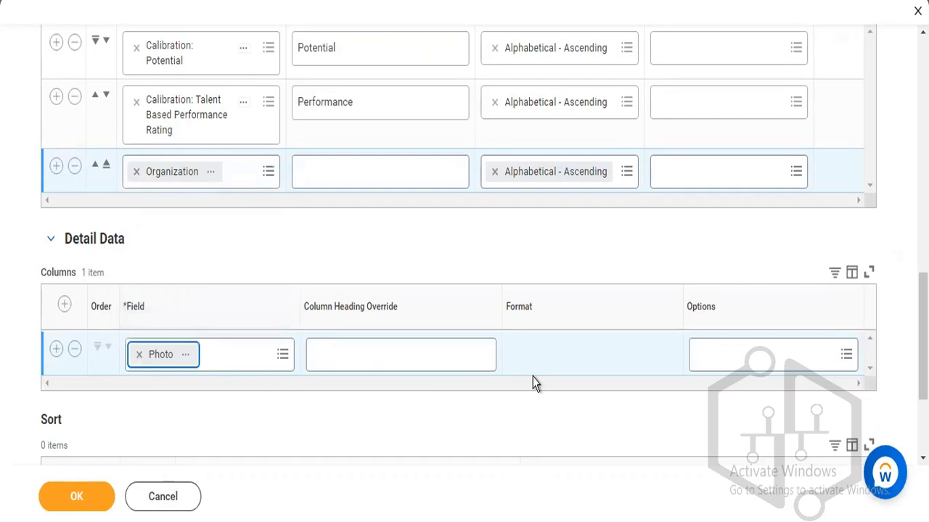
click(705, 357)
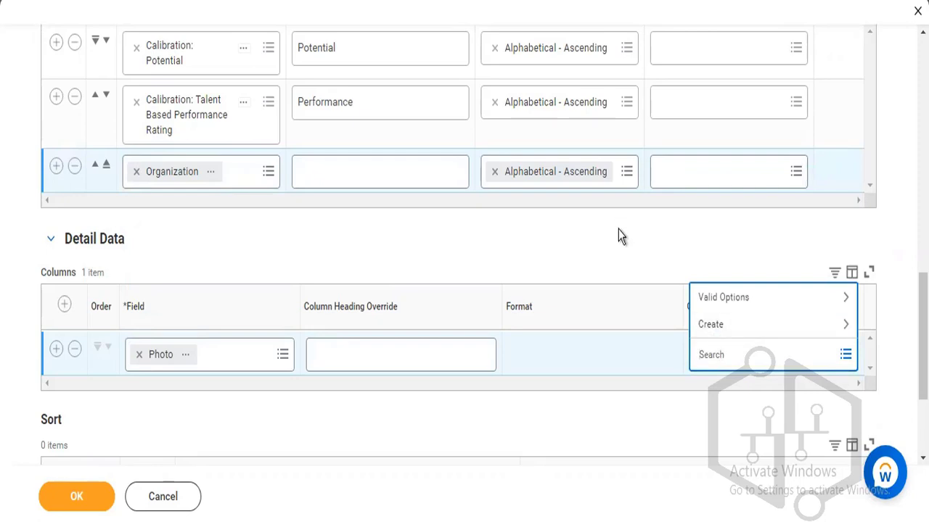
Set the Photo column's options to Display As Thumbnail and Do Not Show if Empty.
click(718, 299)
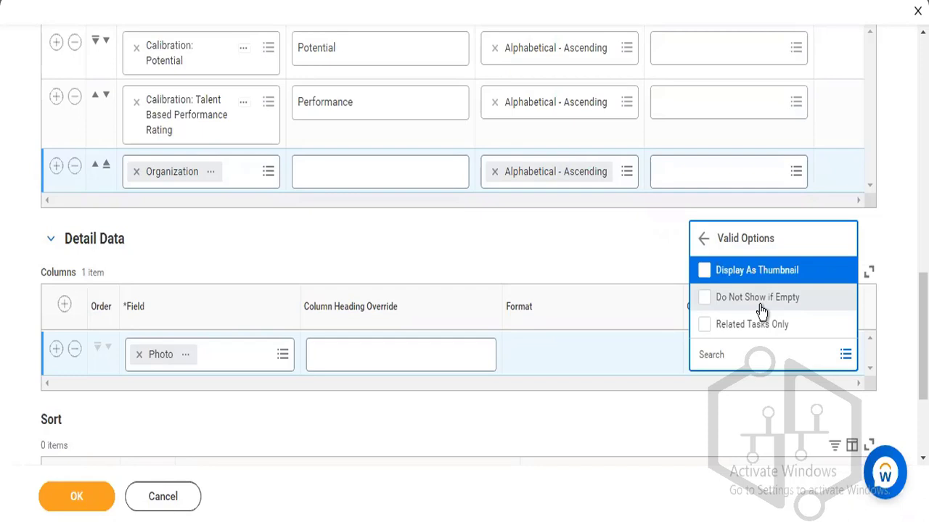
click(749, 270)
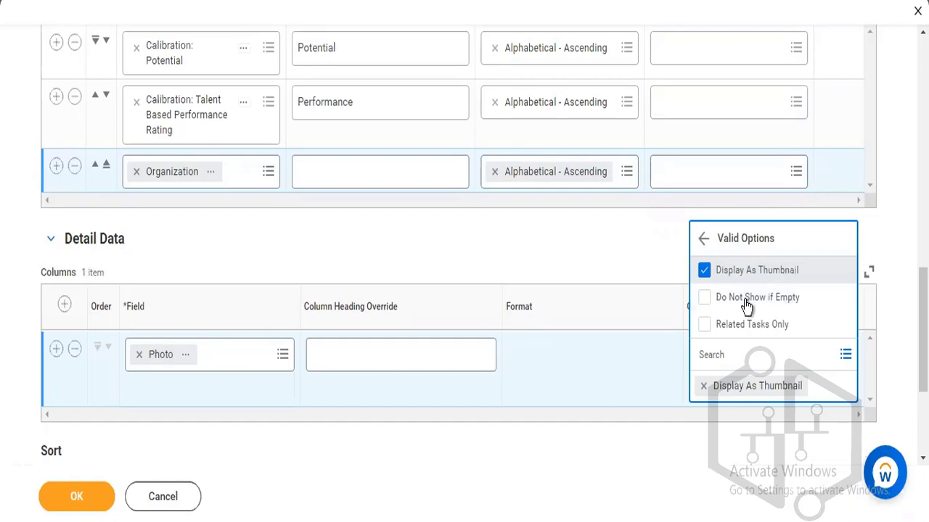
click(746, 298)
click(582, 270)
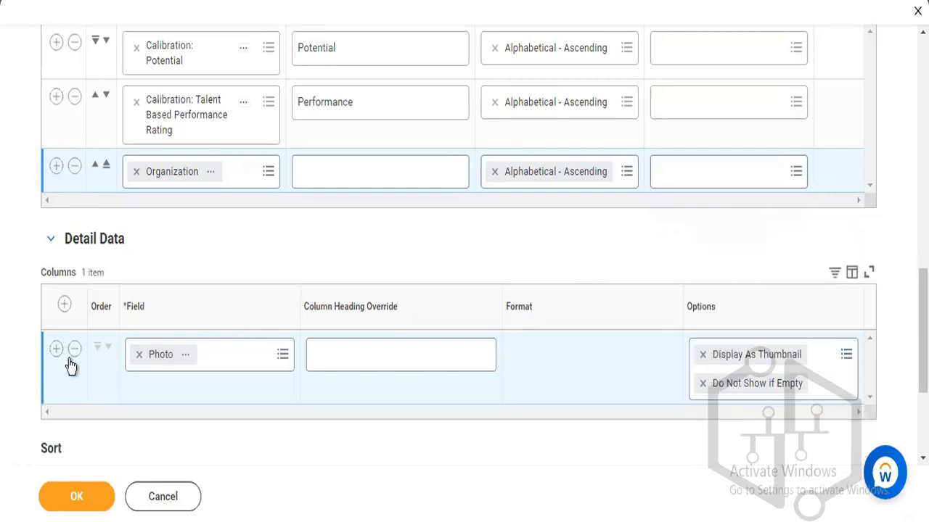
Add a column row above Photo and search its Field for 'worker'.
click(65, 306)
click(150, 365)
text(worker)
key(Return)
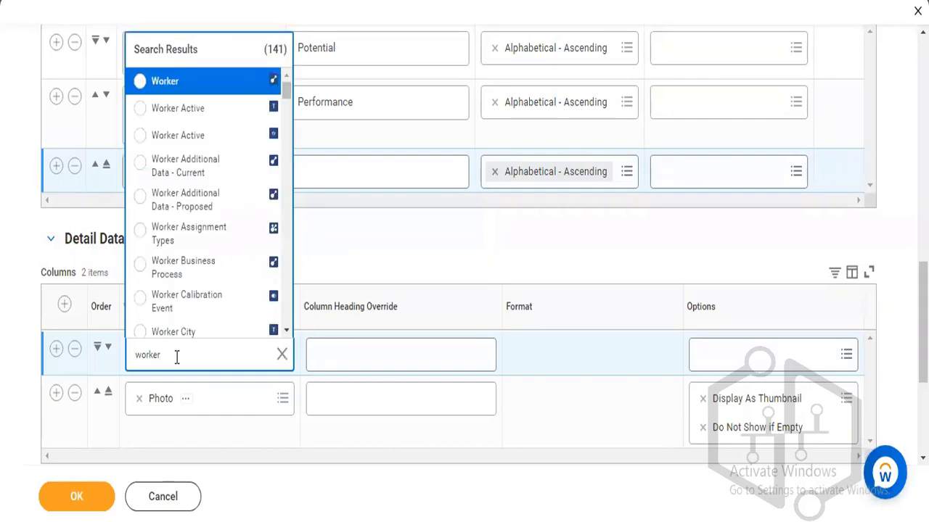
Set the new columns to Worker and Job Profile, then add a fourth empty column row.
click(192, 89)
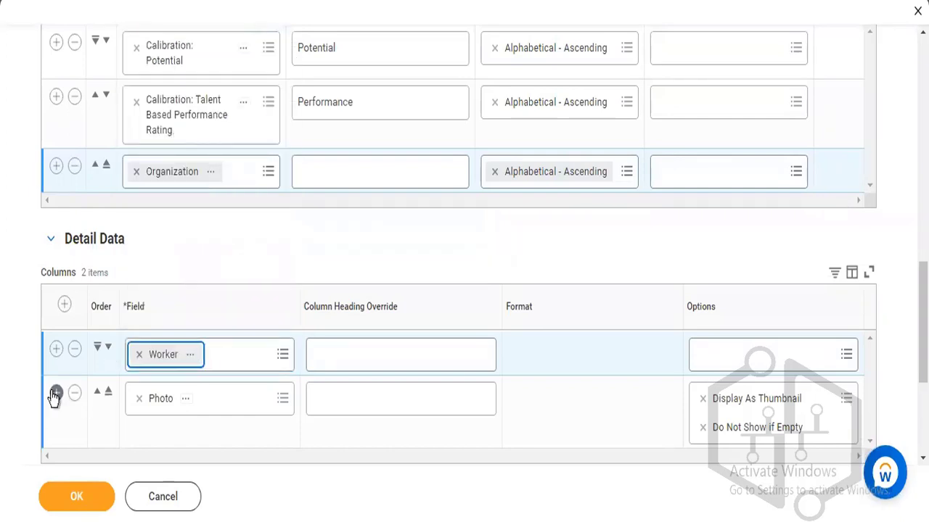
click(55, 393)
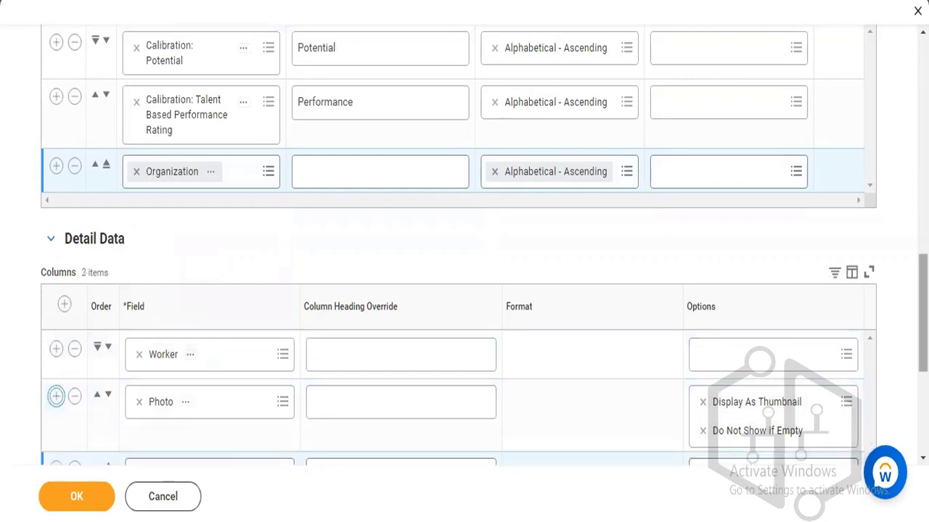
scroll(225, 431, down, 2)
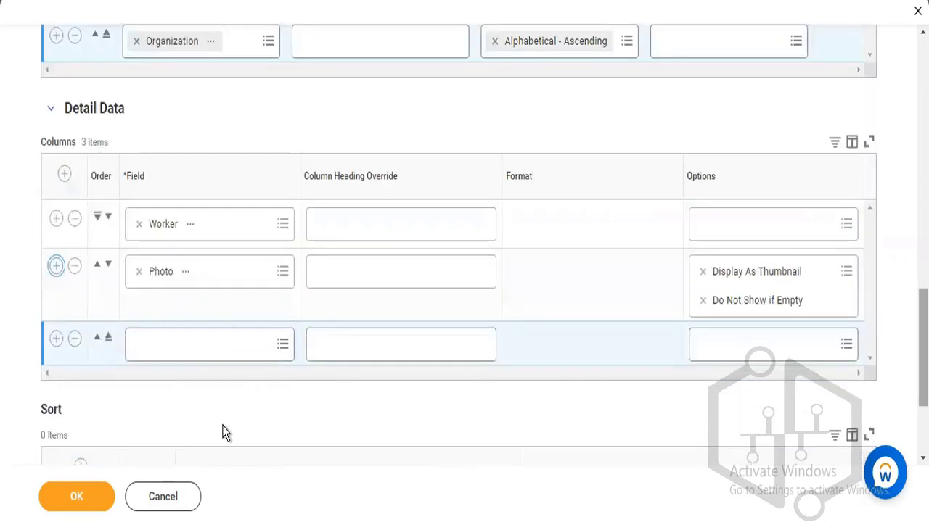
click(156, 344)
text(job profile)
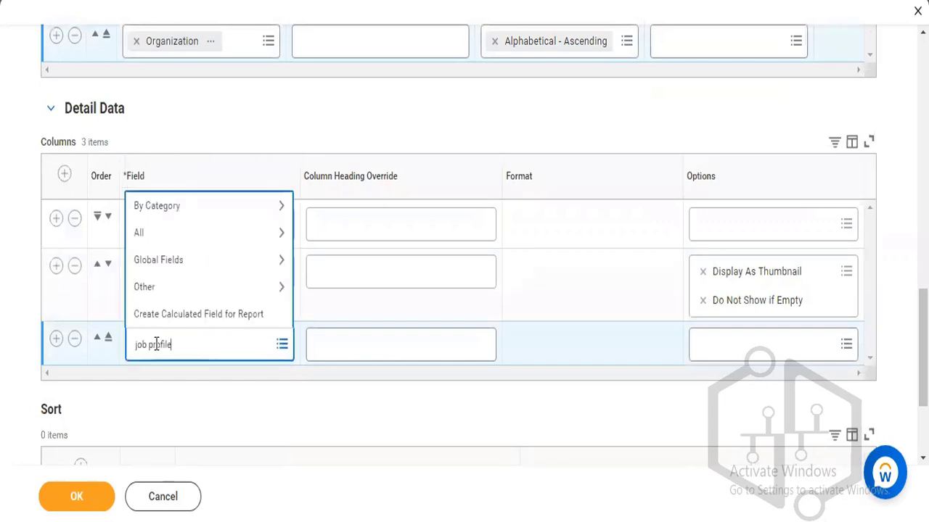
key(Return)
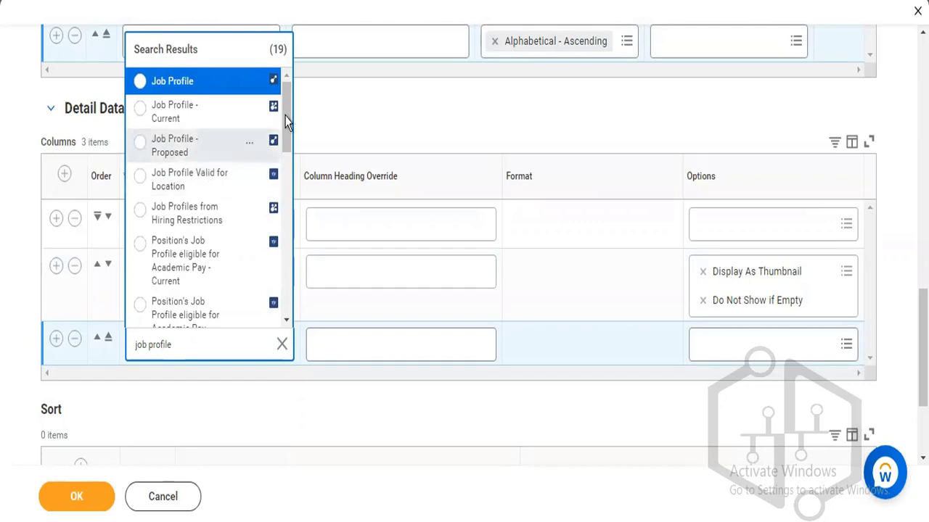
drag(284, 125, 255, 114)
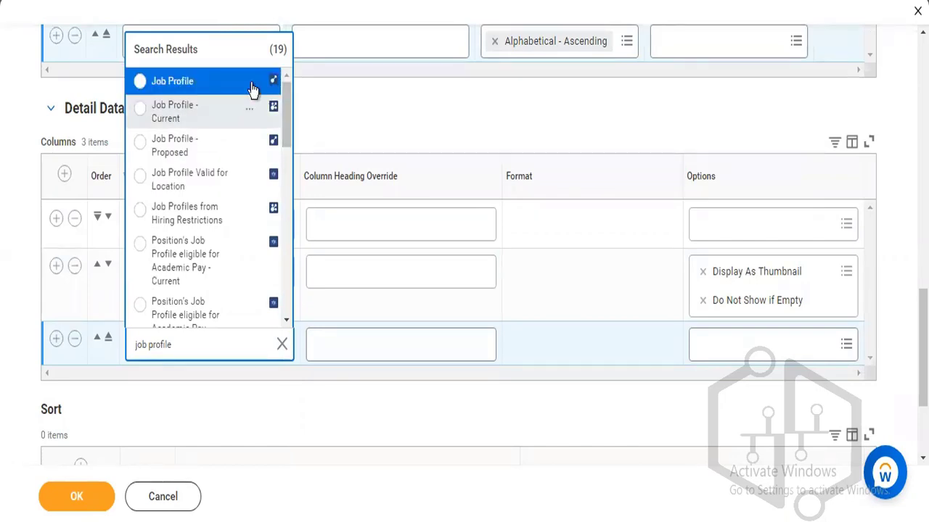
click(251, 87)
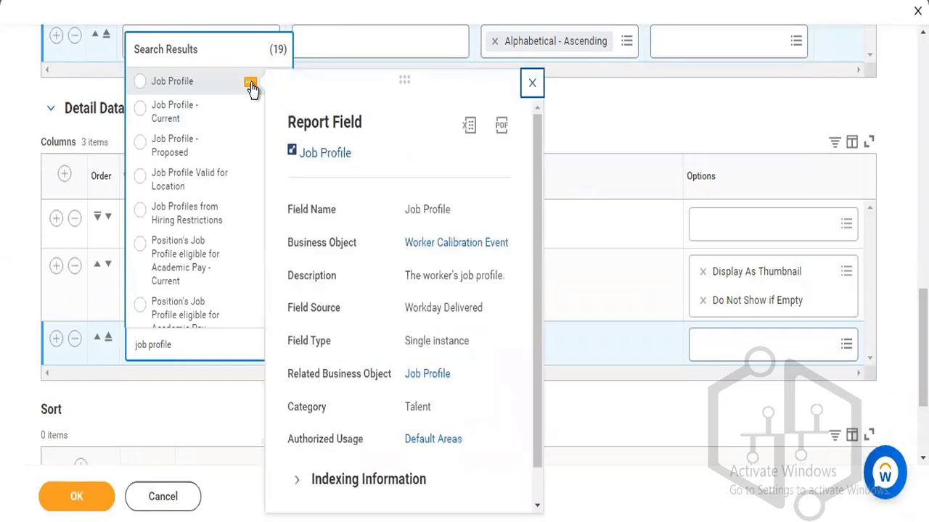
click(172, 81)
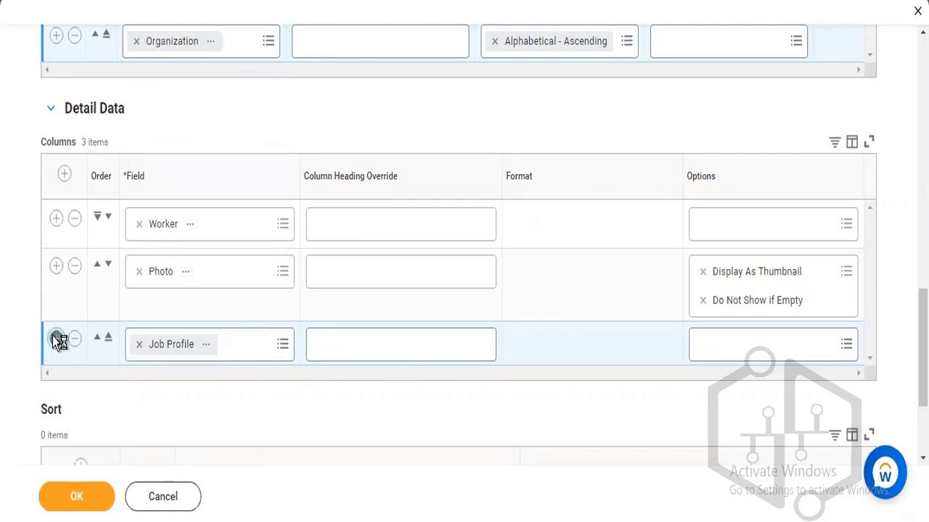
click(56, 339)
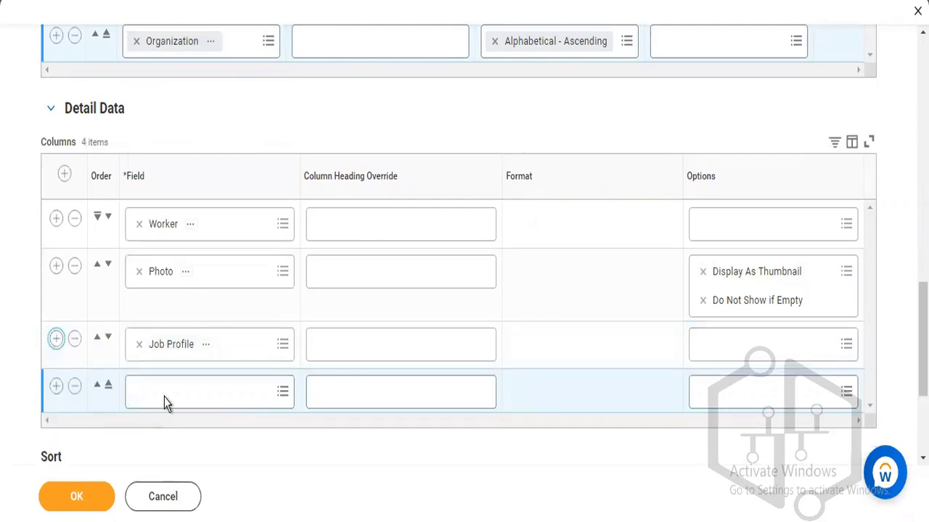
Search 'succession plan' for the fourth column and review On/Not On Succession Plan field details.
click(164, 386)
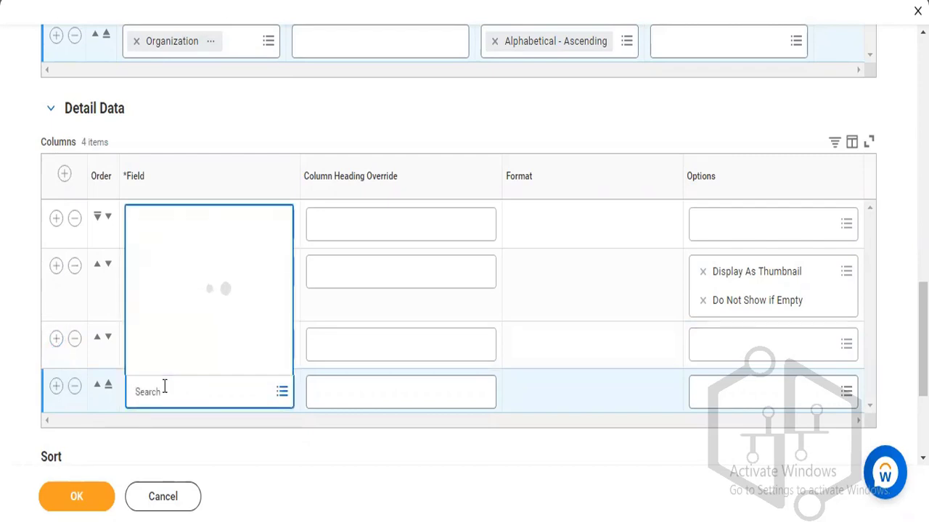
text(succession plan)
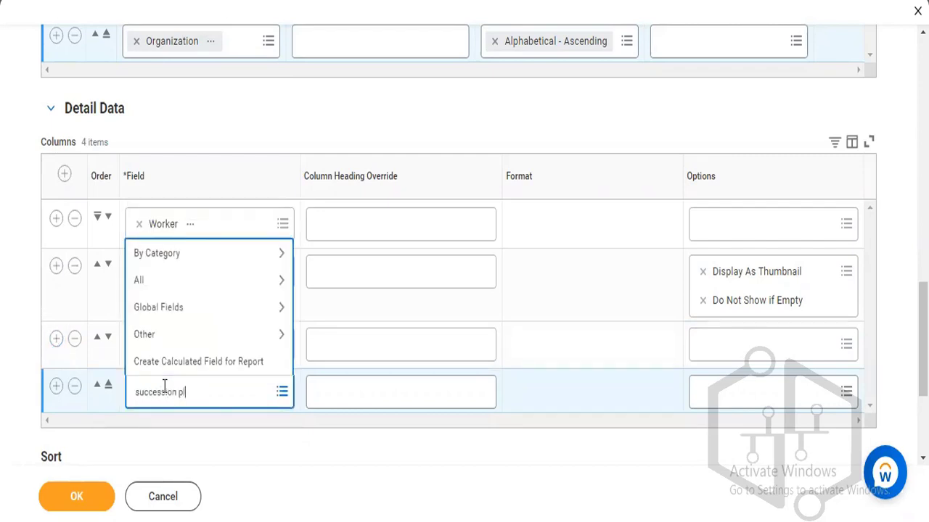
key(Return)
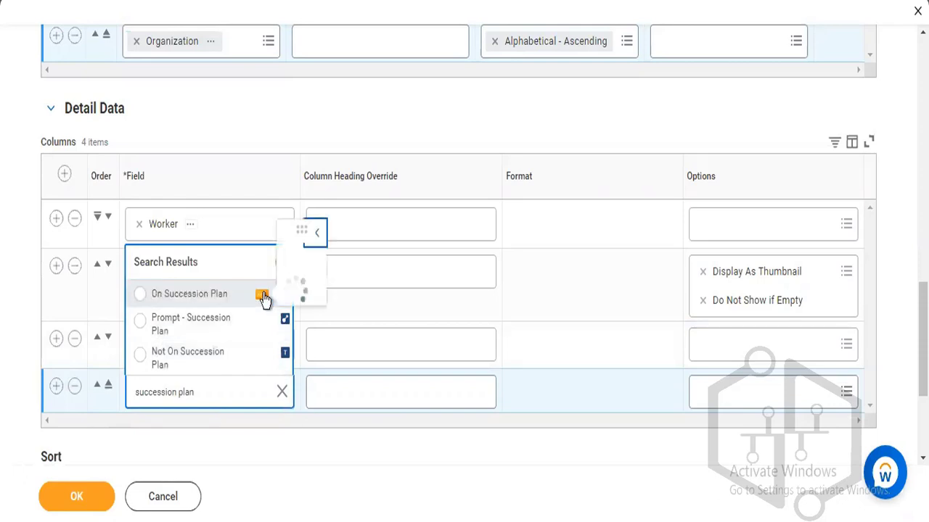
click(263, 296)
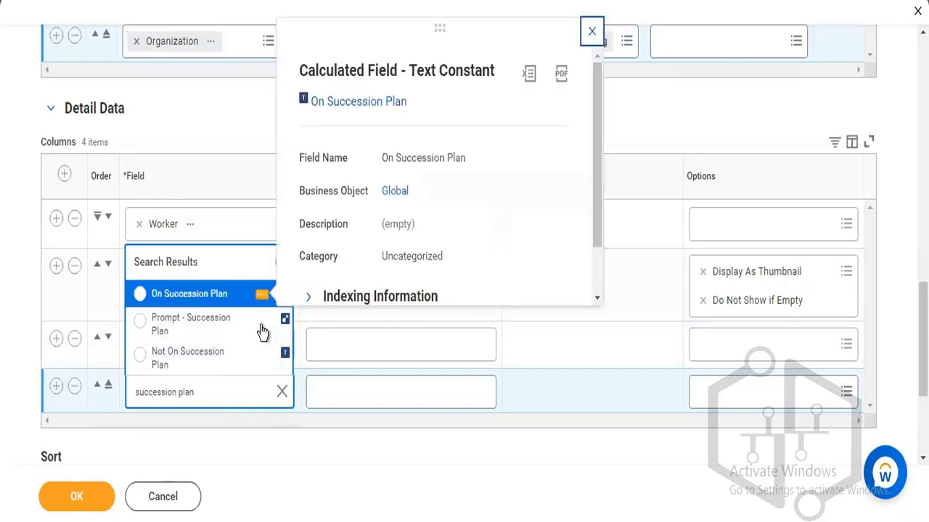
click(260, 324)
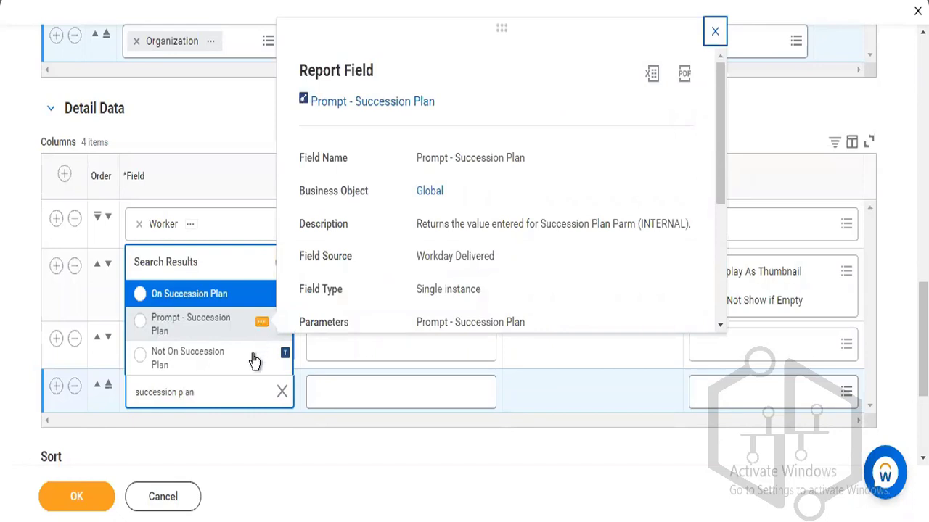
click(260, 359)
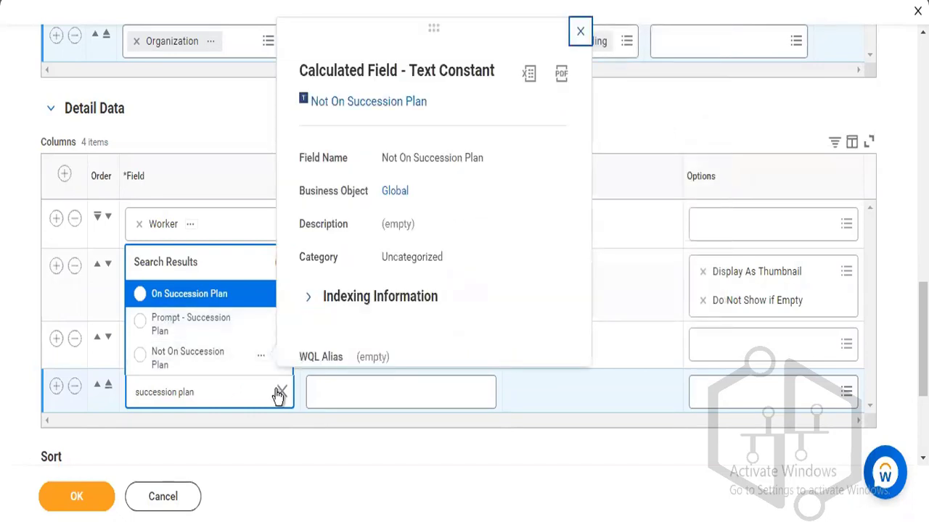
click(279, 392)
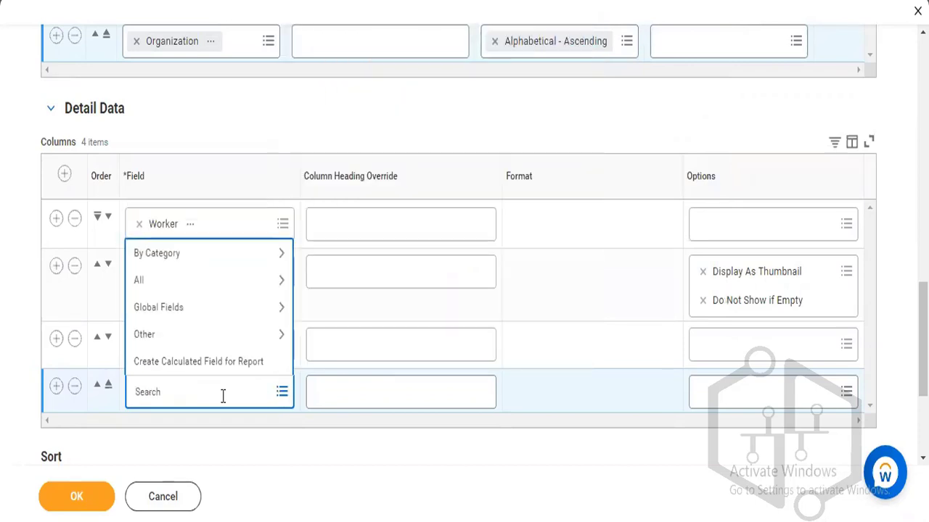
Search 'rating' without choosing a field, then remove the empty fourth column row.
text(rating)
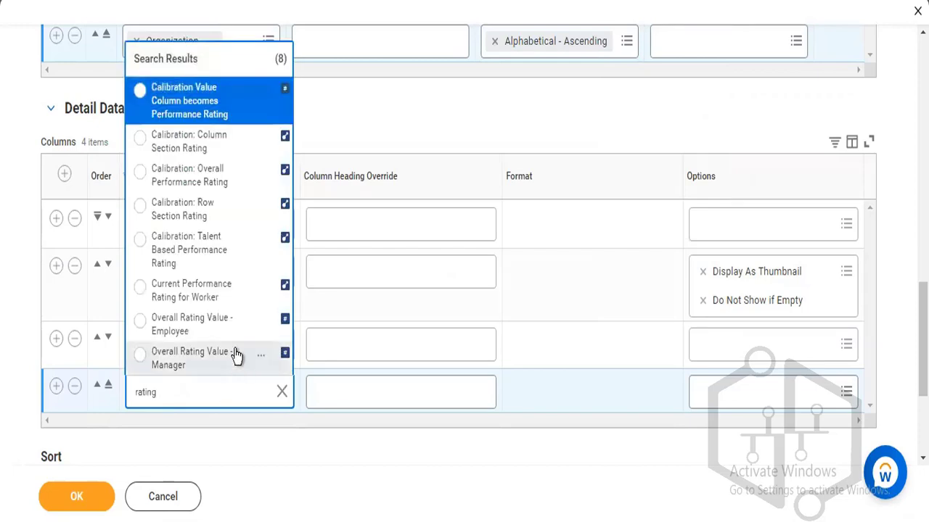
click(280, 394)
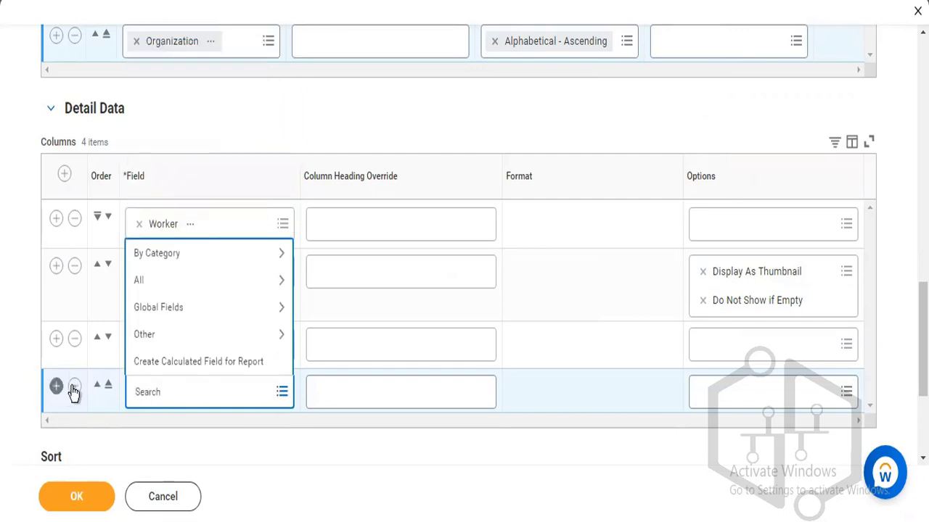
click(73, 389)
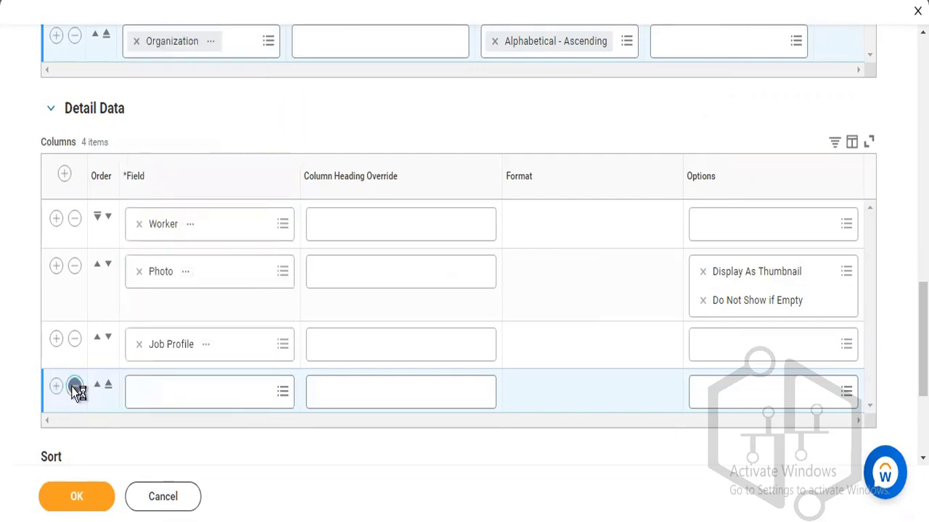
click(73, 388)
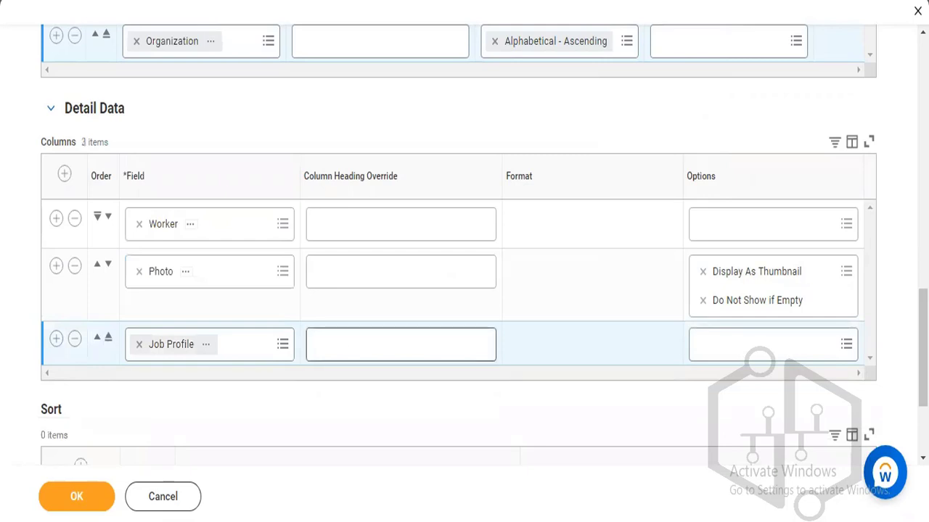
Review the drill-down choices, then go to the Filter tab, which has 0 instance conditions.
scroll(793, 384, down, 3)
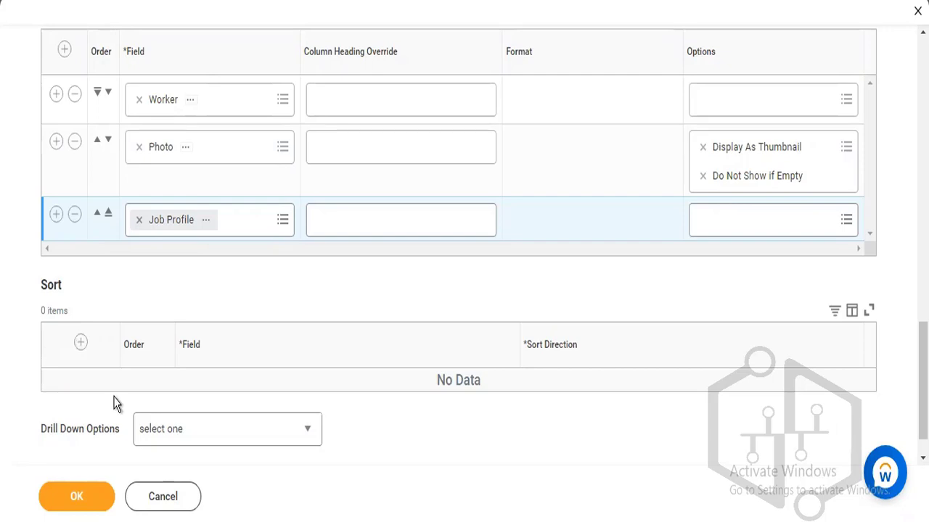
click(241, 433)
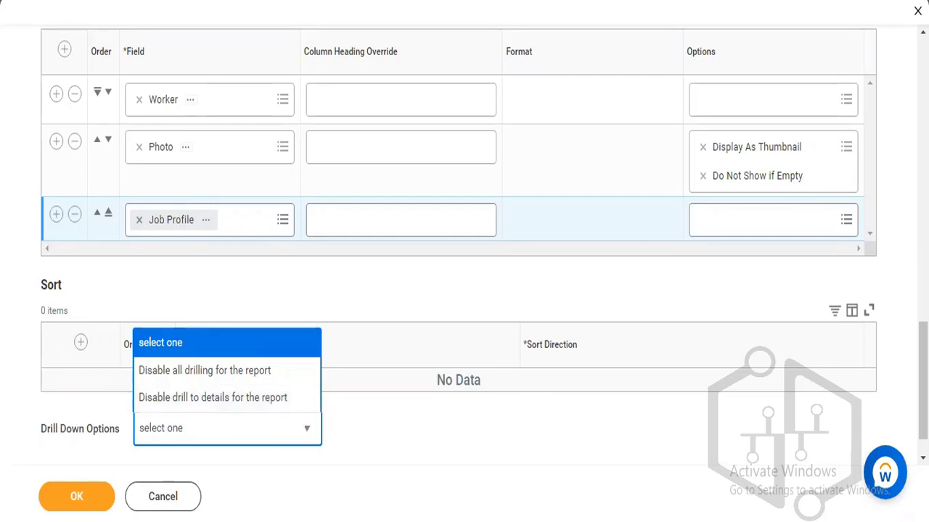
scroll(464, 247, up, 6)
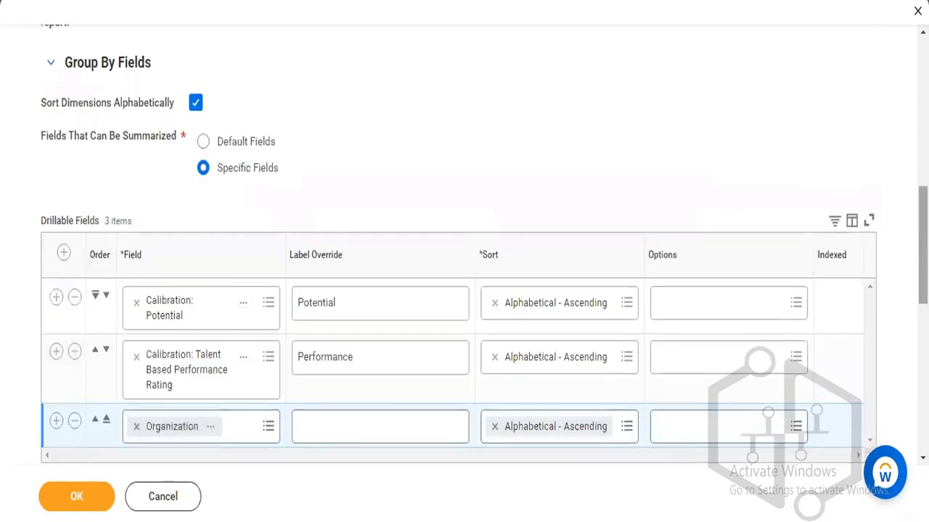
scroll(464, 290, up, 4)
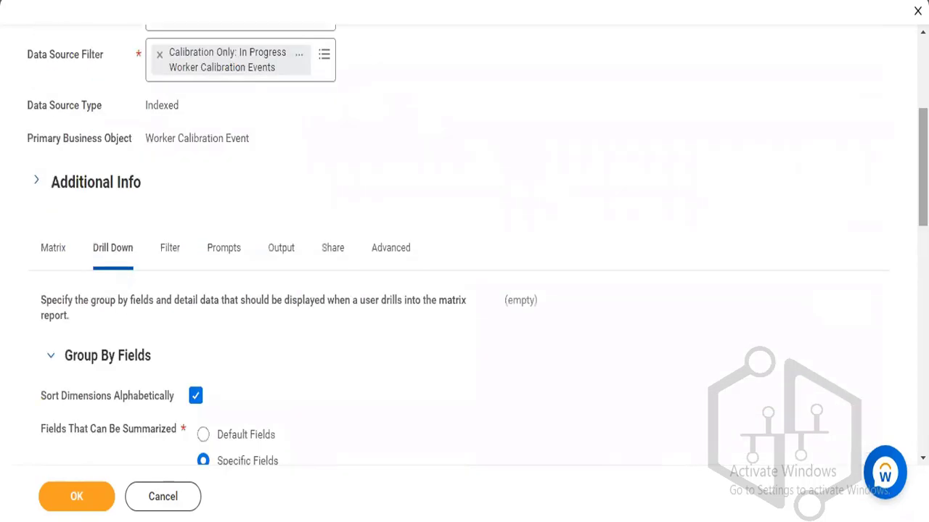
scroll(303, 58, up, 1)
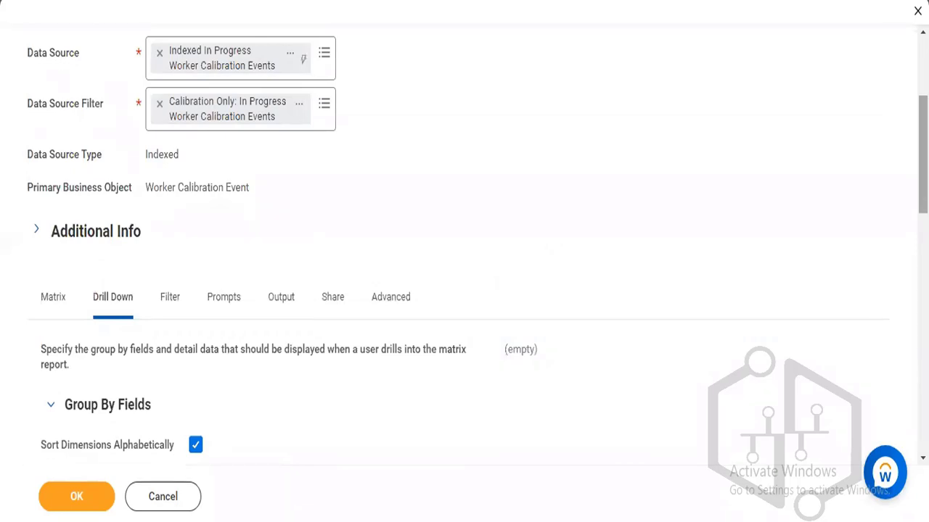
scroll(303, 59, down, 1)
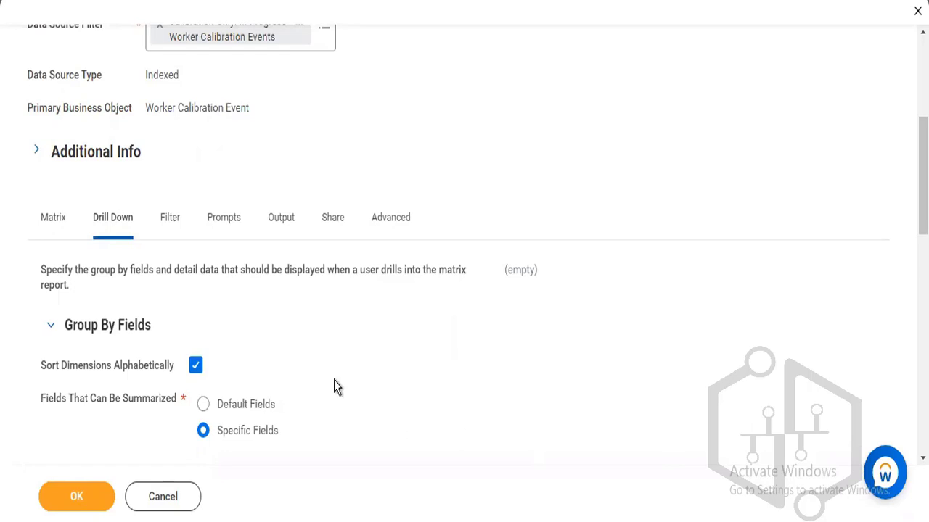
click(169, 216)
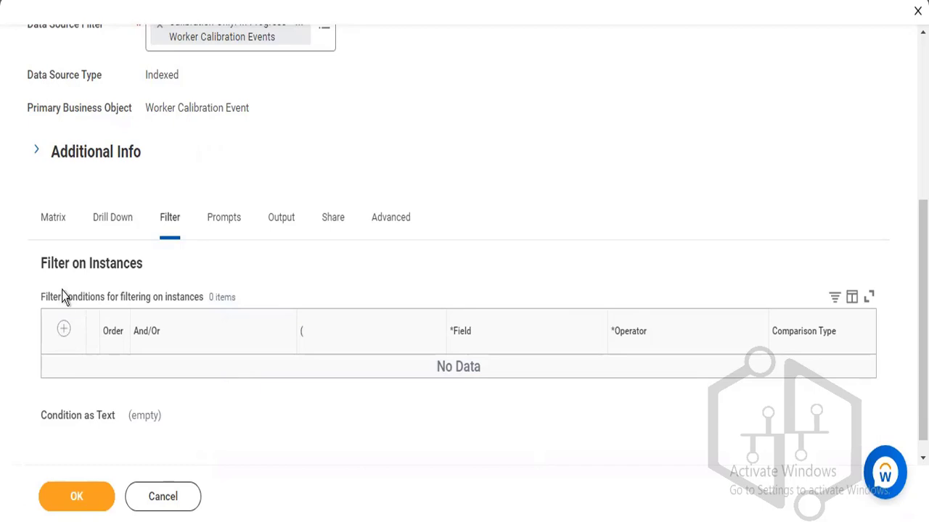
Add a filter row on the field Worker part of Calibration Session Participants, found by searching 'worker'.
click(64, 331)
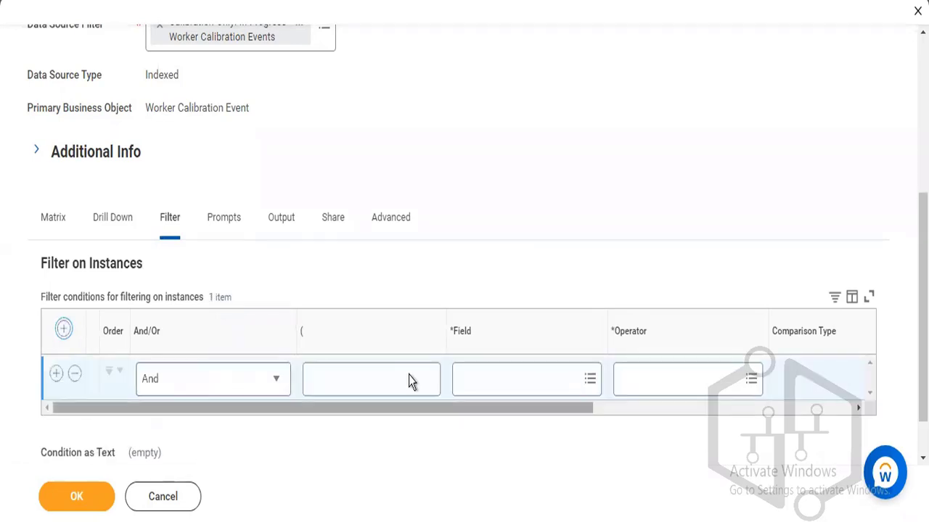
click(464, 383)
text(worker type)
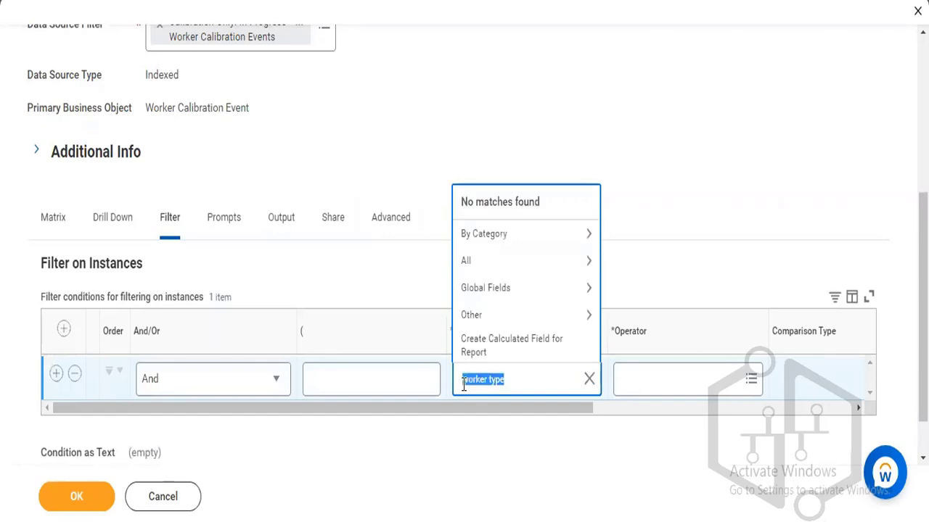
click(523, 373)
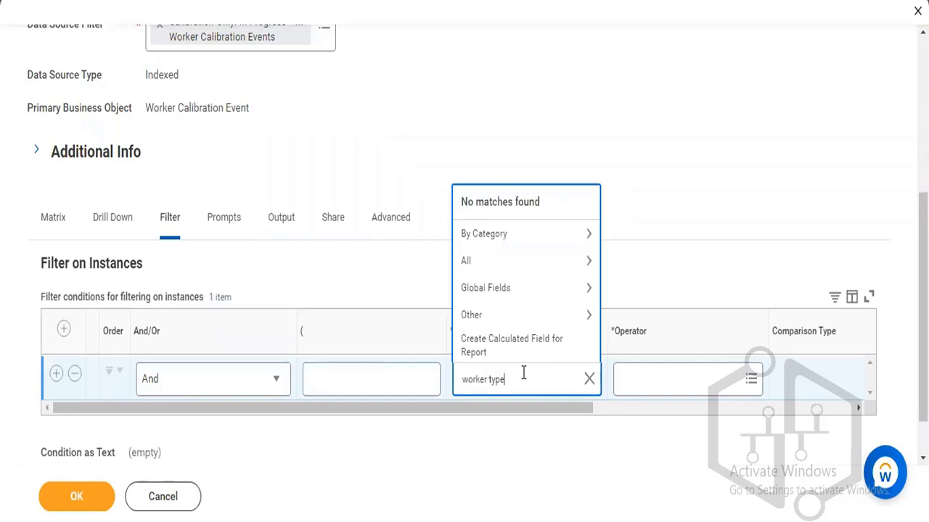
key(Return)
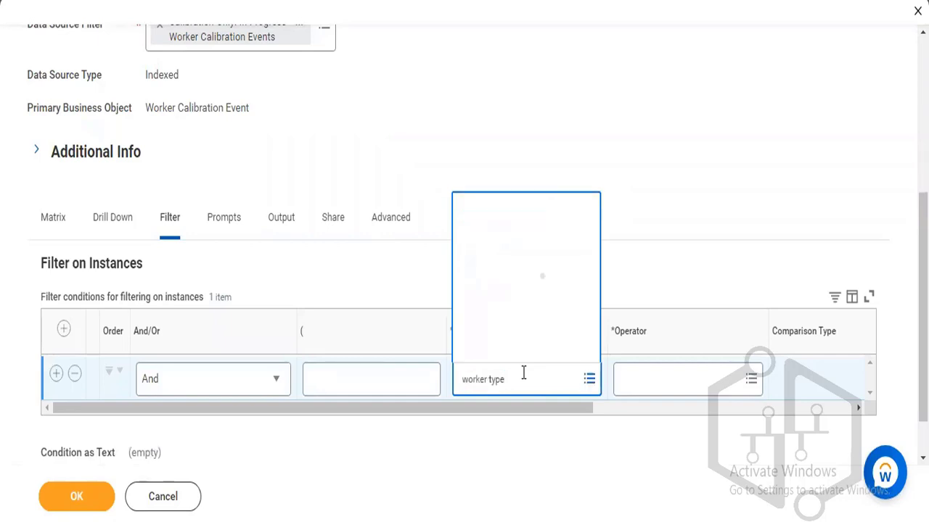
click(523, 373)
key(BackSpace)
key(BackSpace)
key(BackSpace)
key(BackSpace)
key(BackSpace)
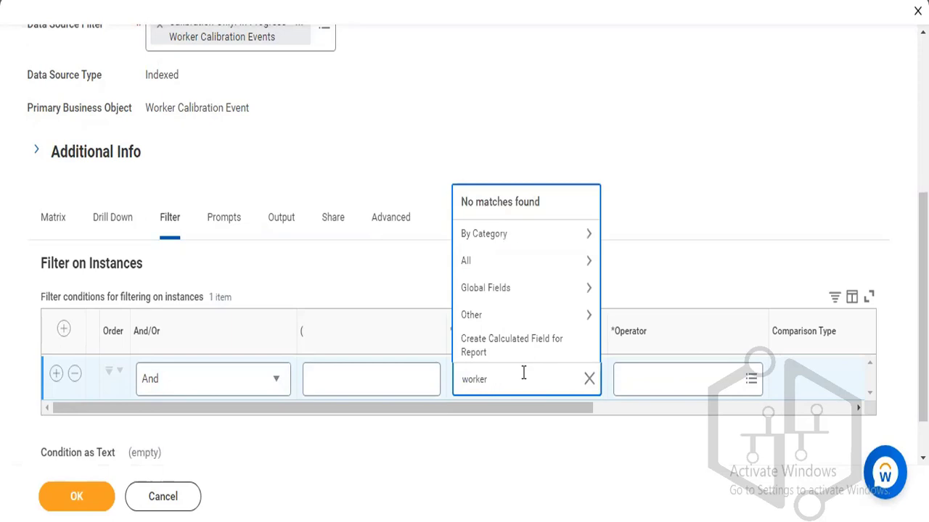
key(Return)
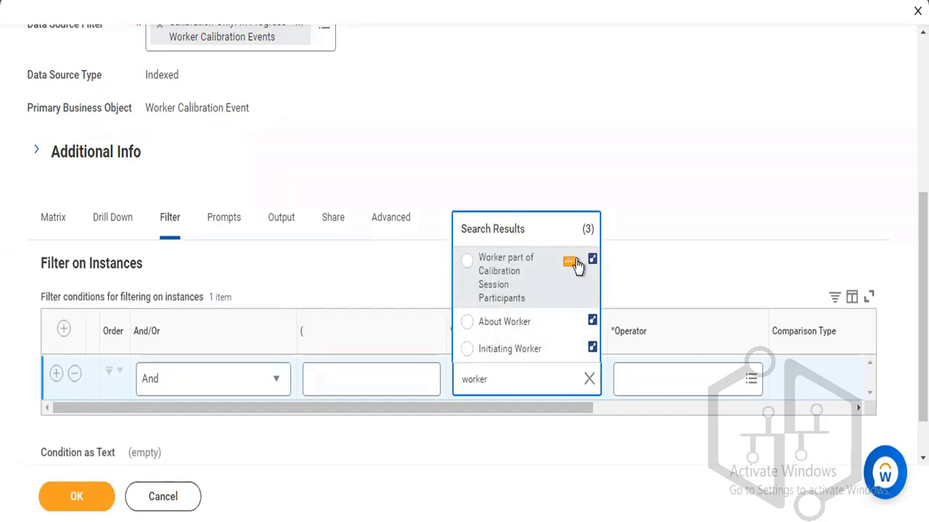
click(569, 264)
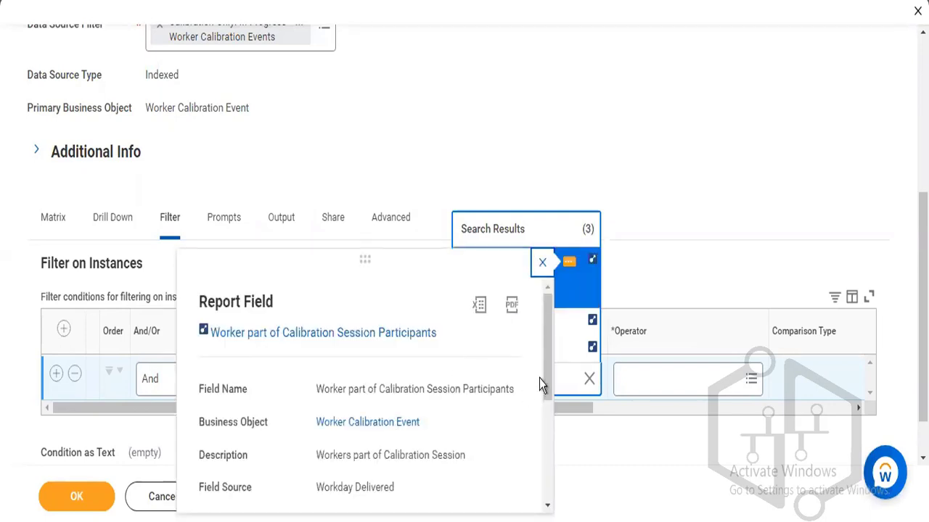
drag(544, 375, 547, 430)
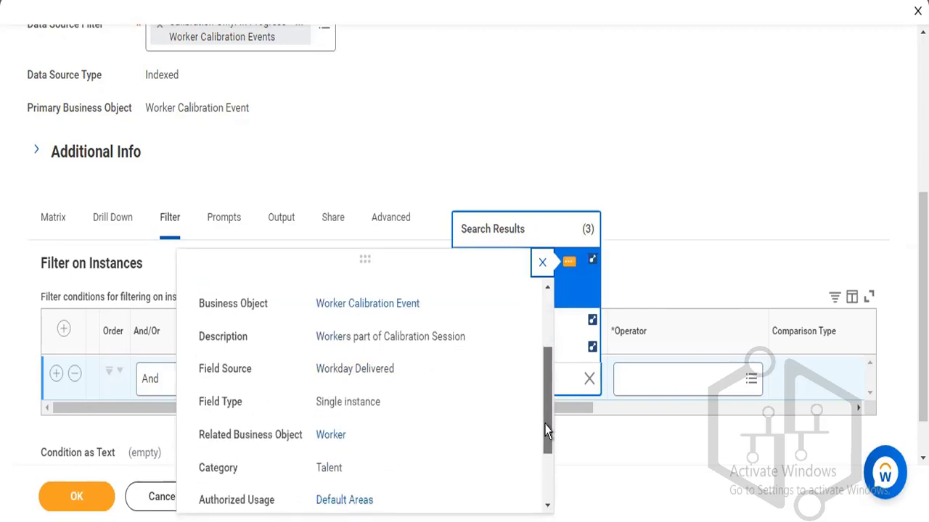
click(566, 293)
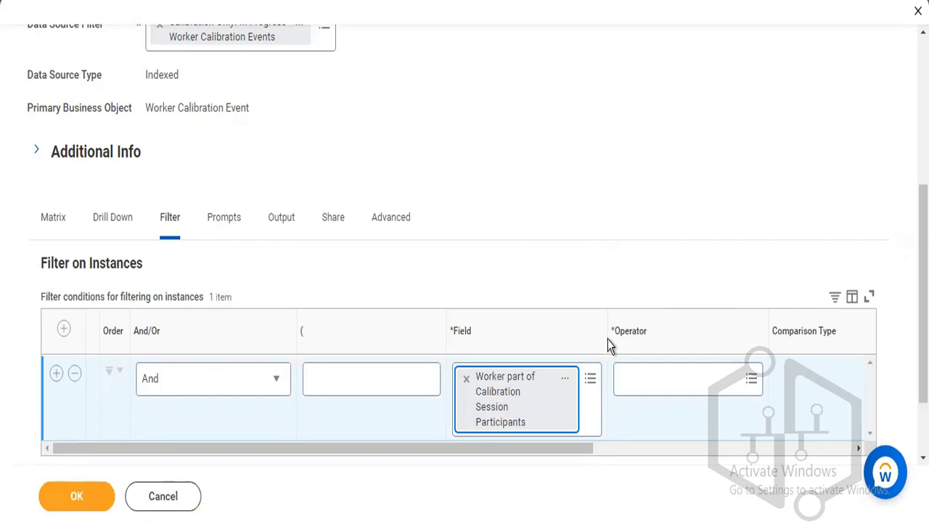
Set the condition's operator to 'in the selection list' from Frequently Used.
click(633, 384)
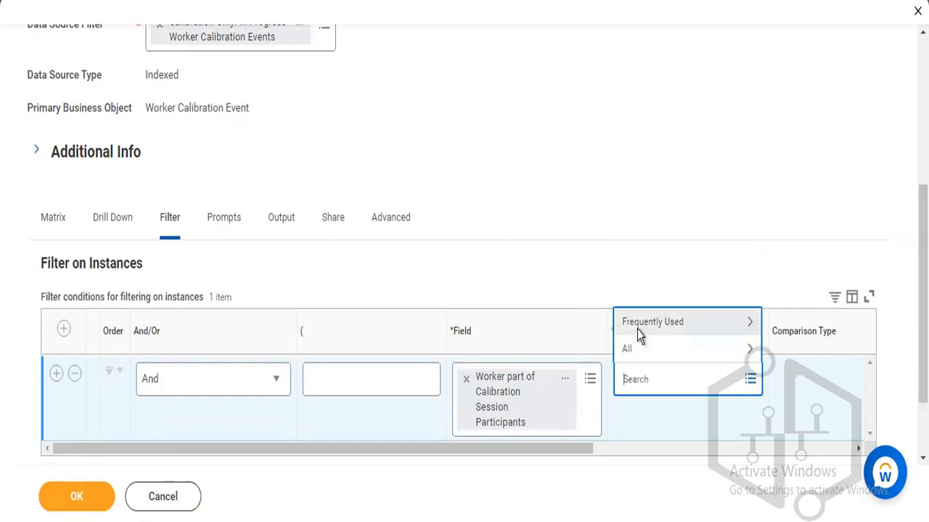
click(639, 330)
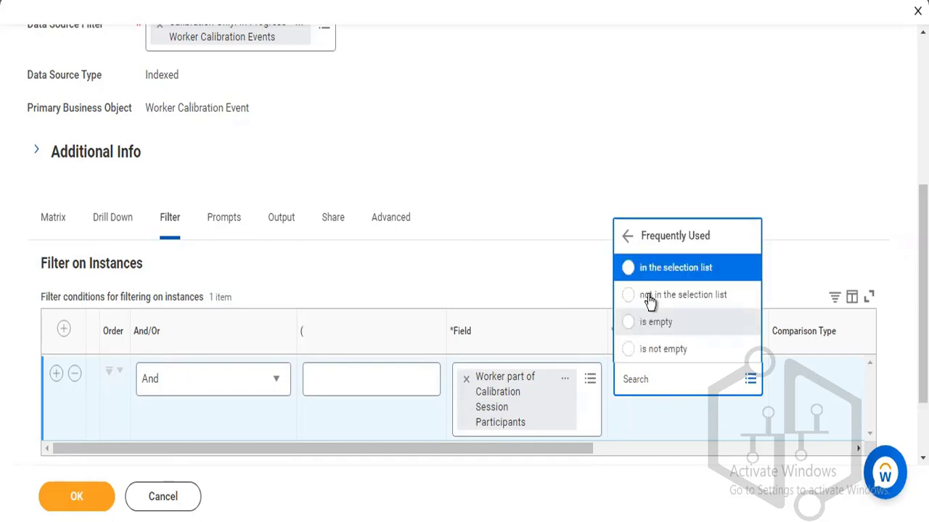
click(654, 268)
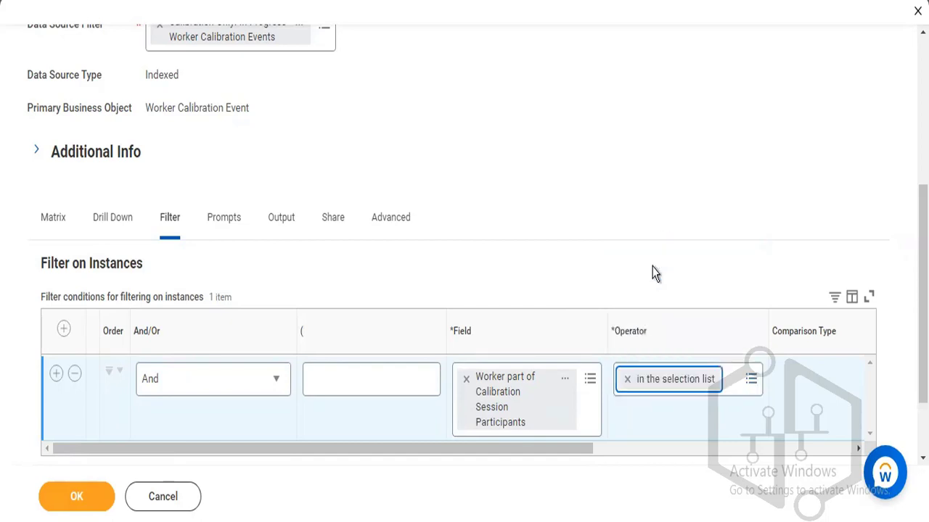
drag(530, 446, 668, 444)
Search the supervisory organization hierarchy and select one worker as the comparison value.
click(804, 379)
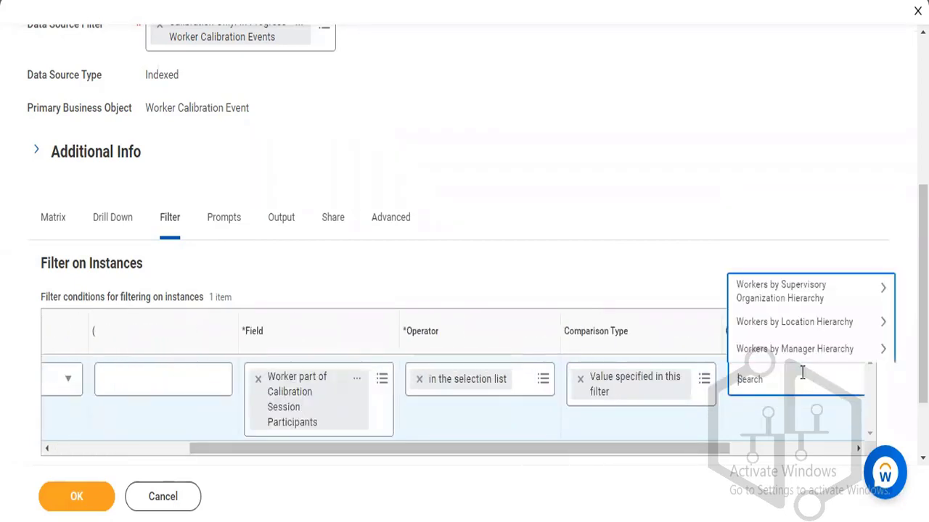
click(807, 290)
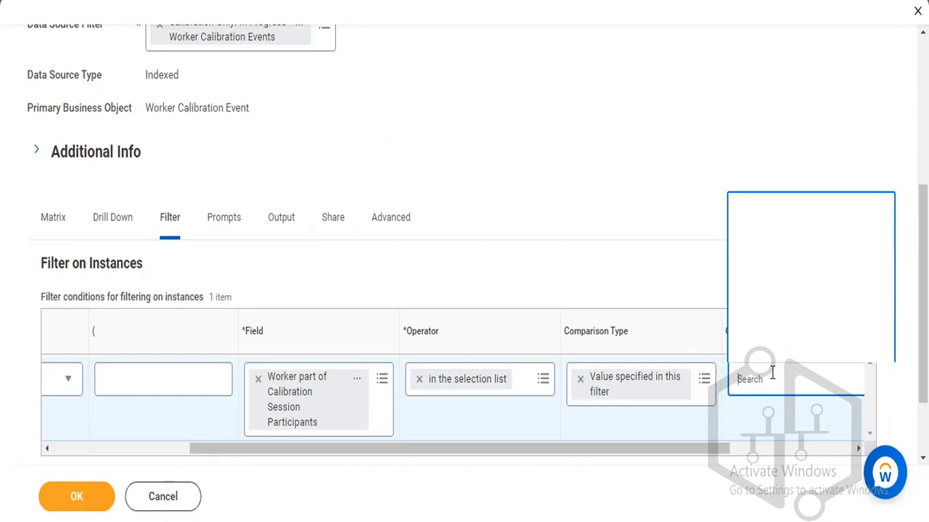
text(logan)
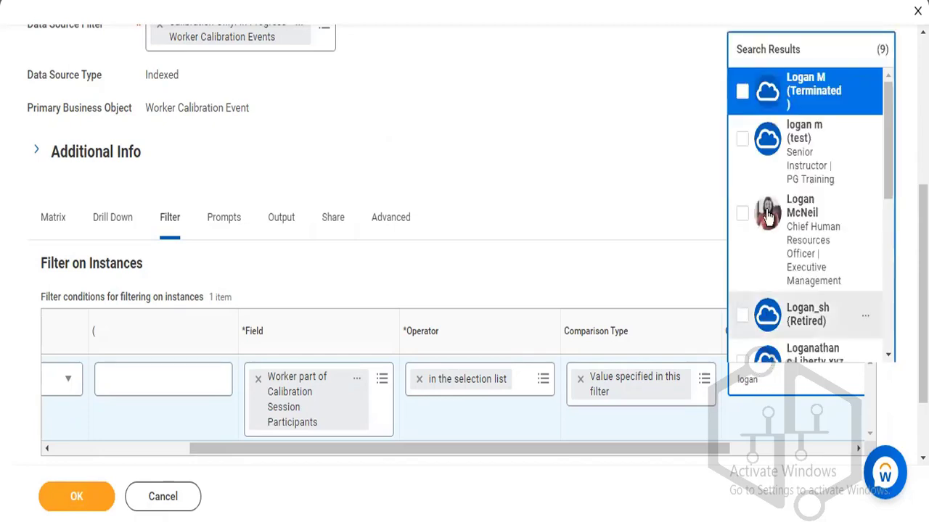
click(768, 216)
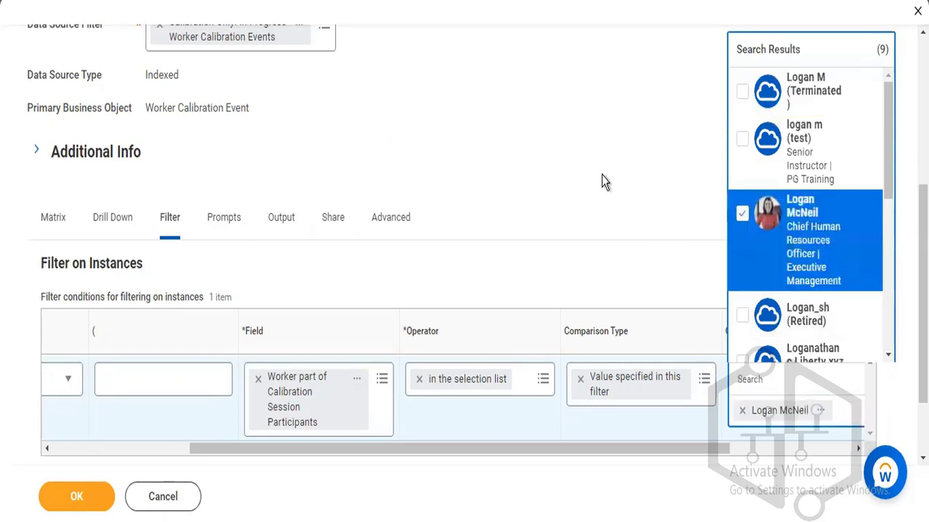
click(657, 222)
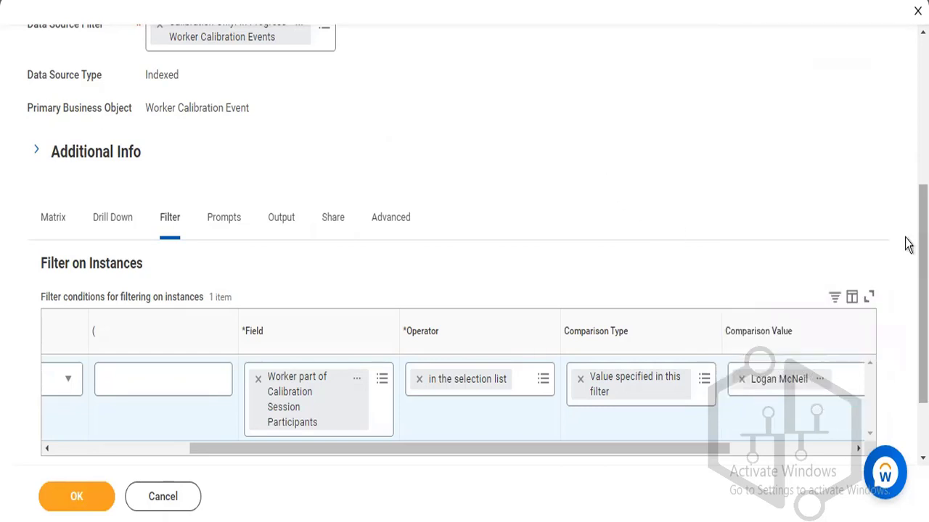
scroll(906, 245, down, 1)
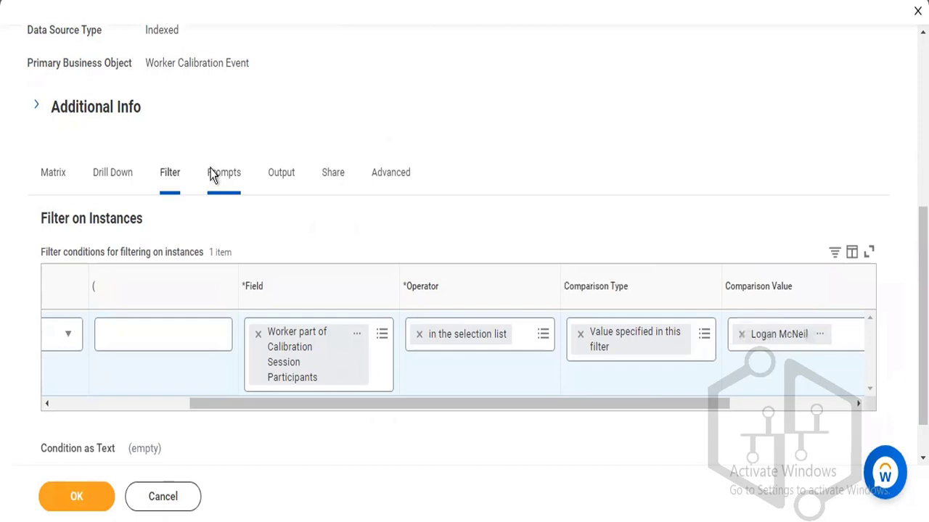
On the Prompts tab, add a prompt default row with Field Calibration Node for nBox.
click(212, 176)
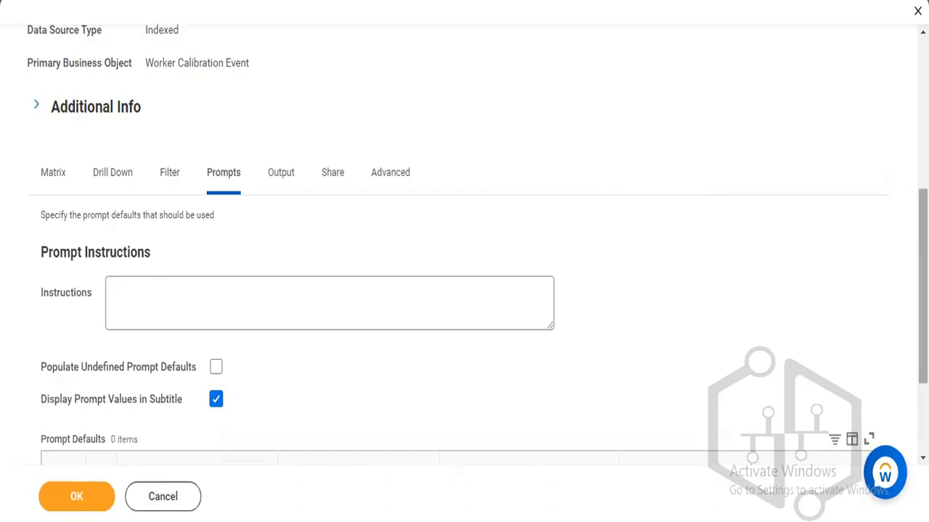
scroll(477, 242, down, 1)
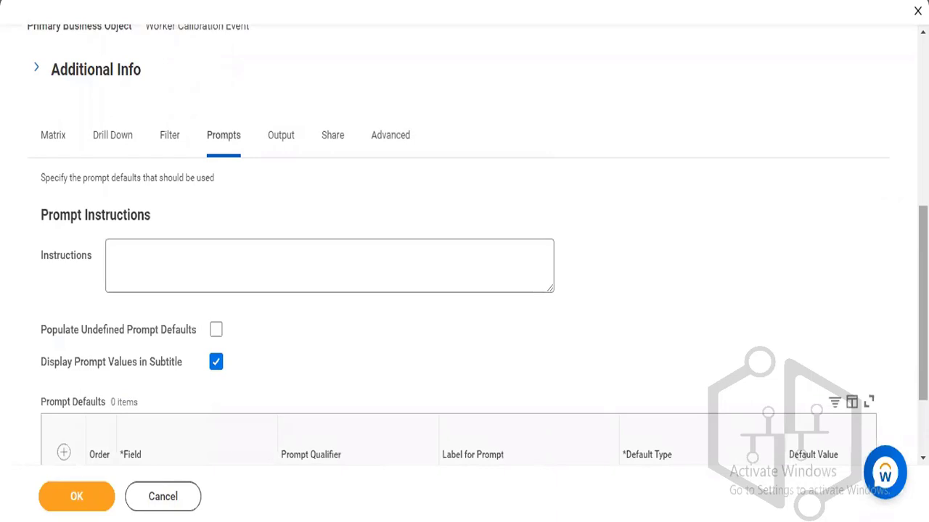
scroll(134, 348, down, 3)
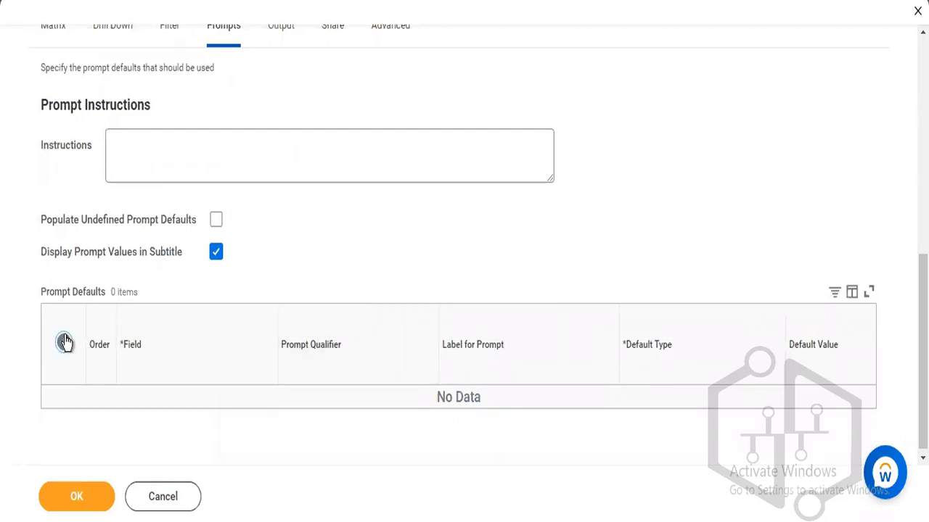
click(65, 342)
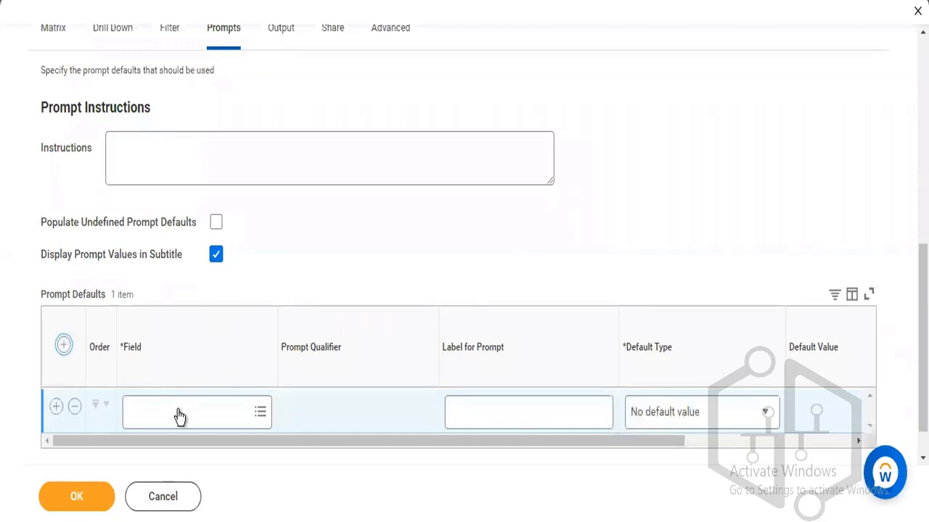
click(178, 411)
text(emplo)
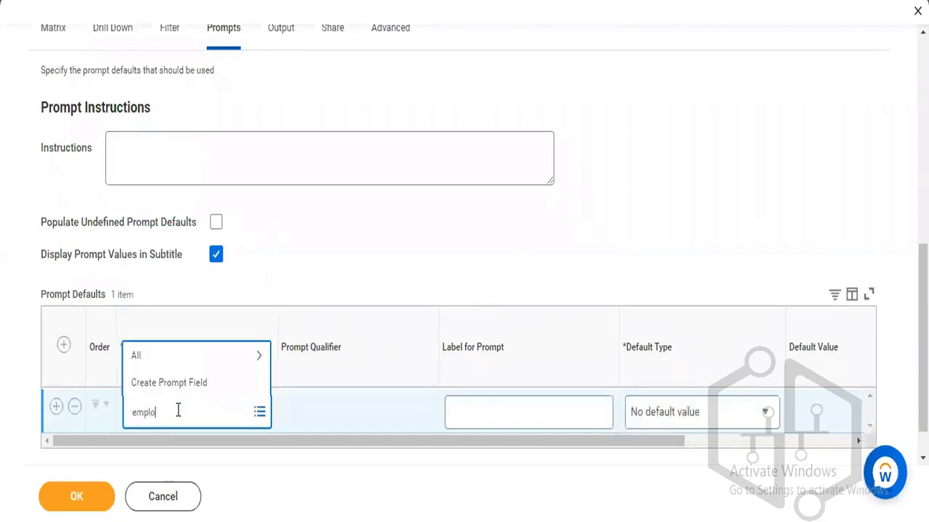
text(yee ty)
key(Return)
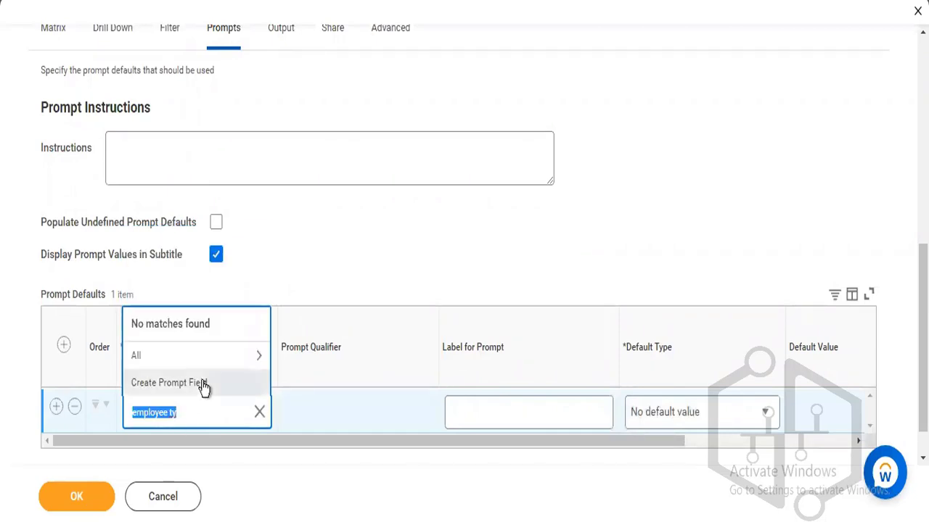
click(206, 363)
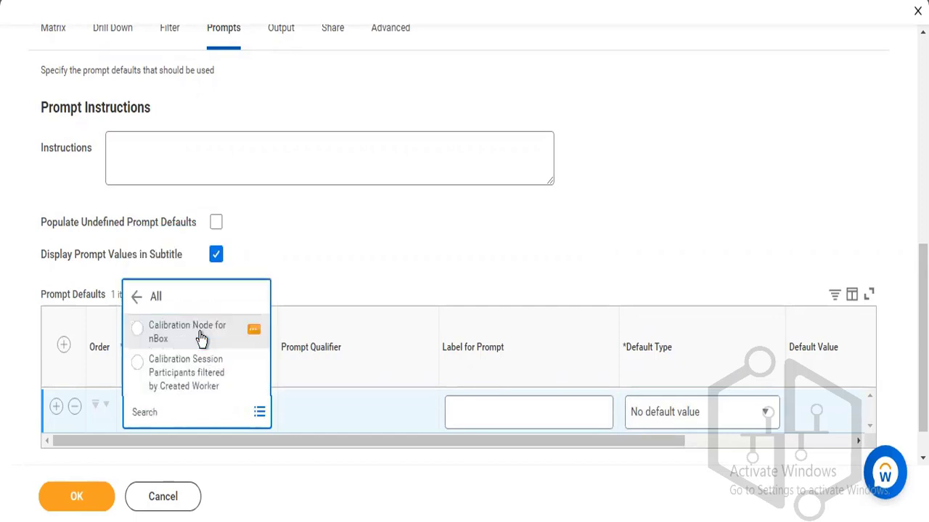
click(201, 339)
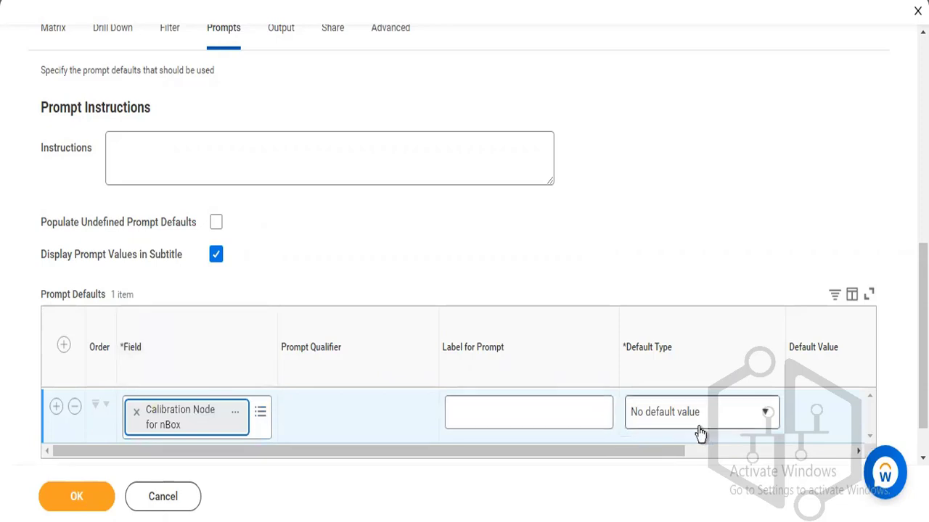
Adjust and review the prompt grid columns, then bring up the Output settings.
click(702, 453)
drag(702, 456, 774, 455)
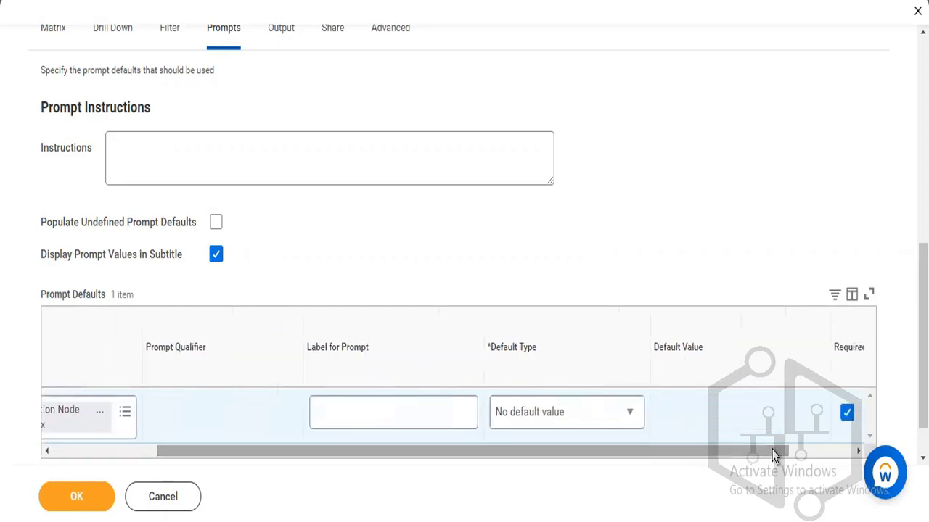
click(856, 452)
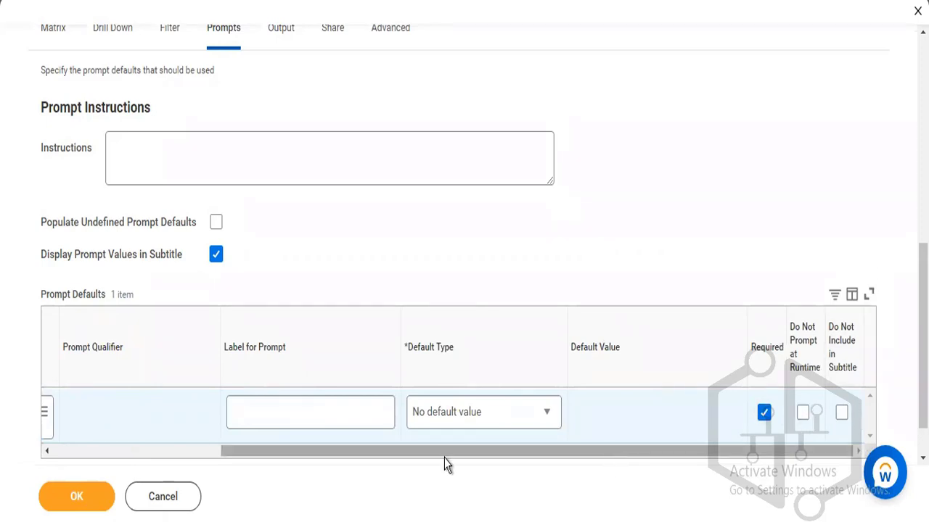
drag(443, 455, 182, 447)
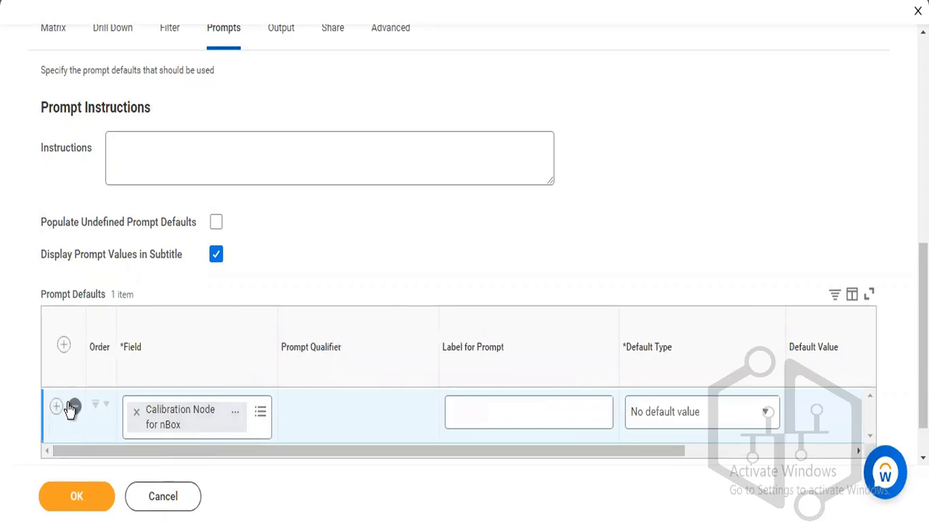
click(282, 30)
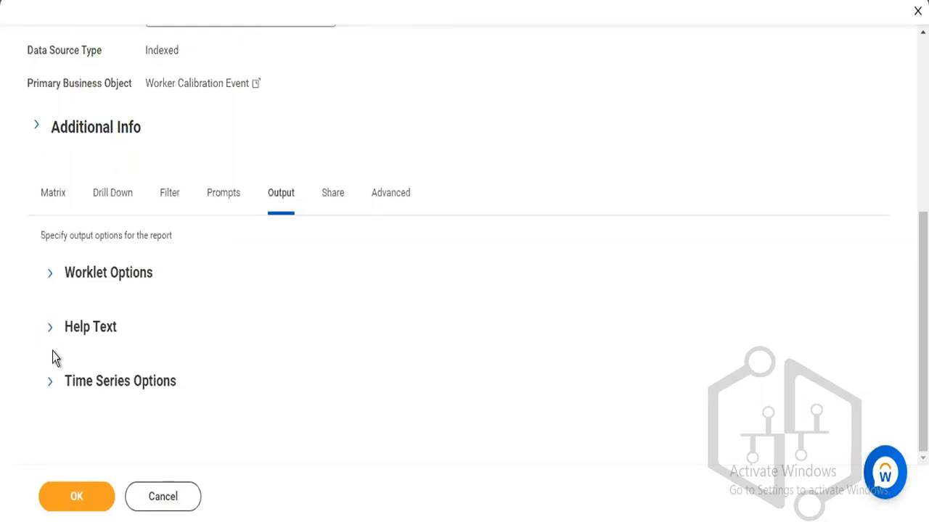
Expand Worklet Options, choose 'Share with all authorized users', then go to the Advanced tab.
click(50, 274)
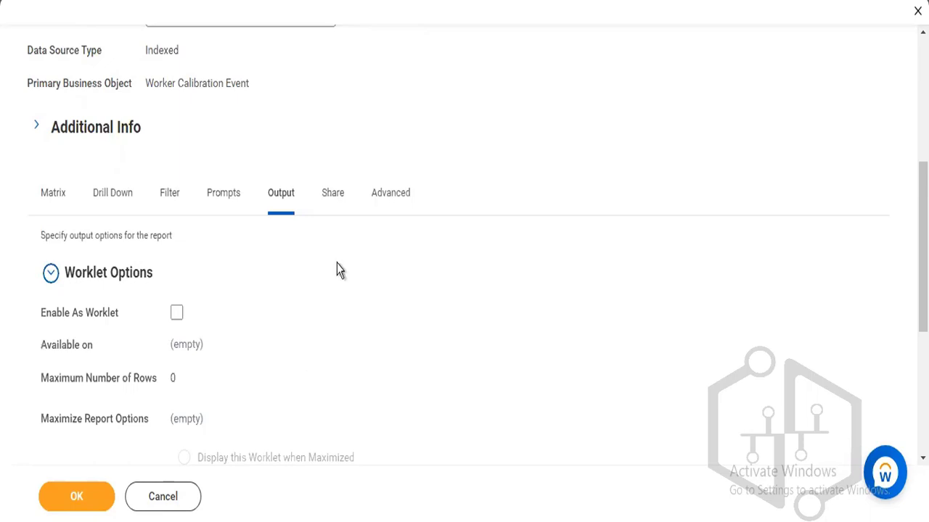
click(332, 195)
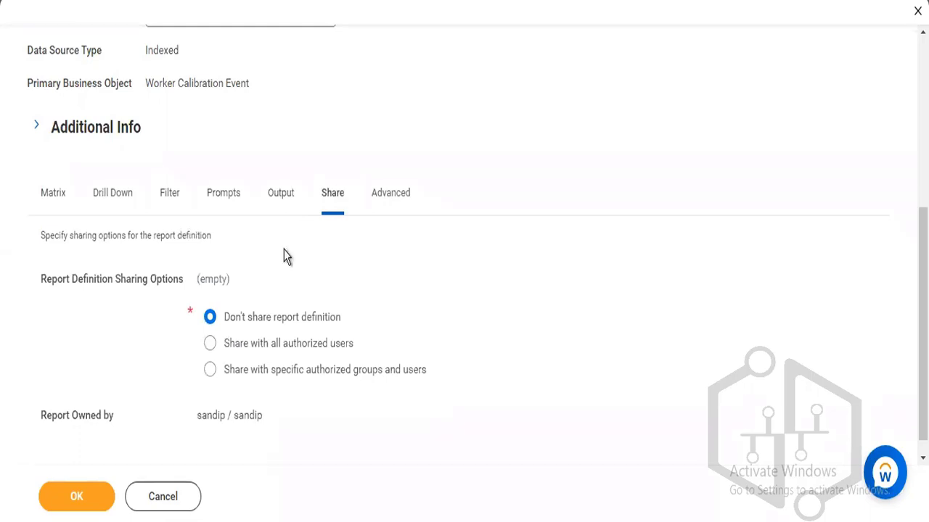
click(209, 345)
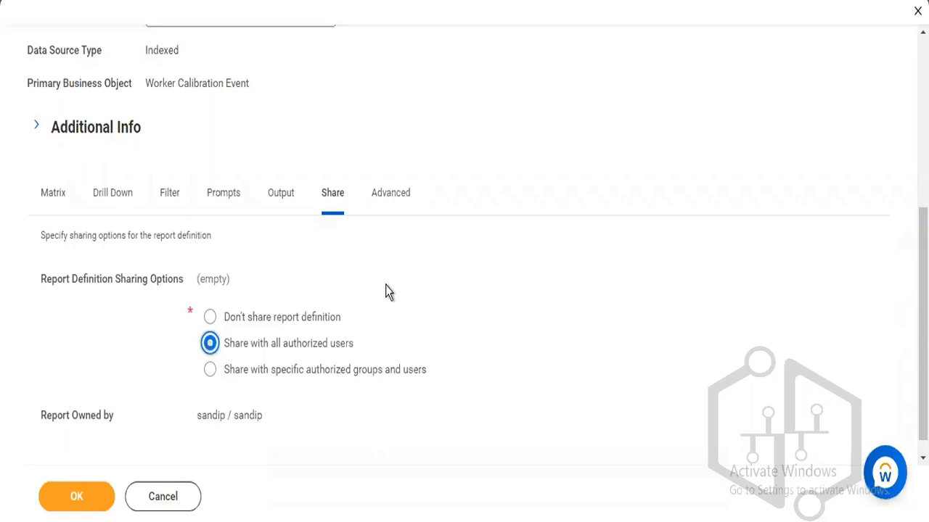
click(405, 194)
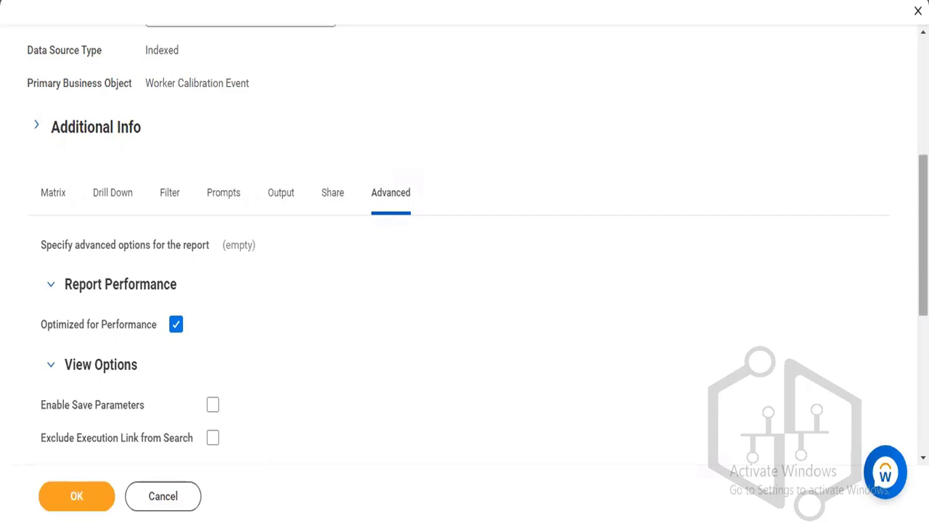
Scroll down the Advanced settings to the empty Facet Options and Facet Filters grid.
scroll(464, 246, down, 3)
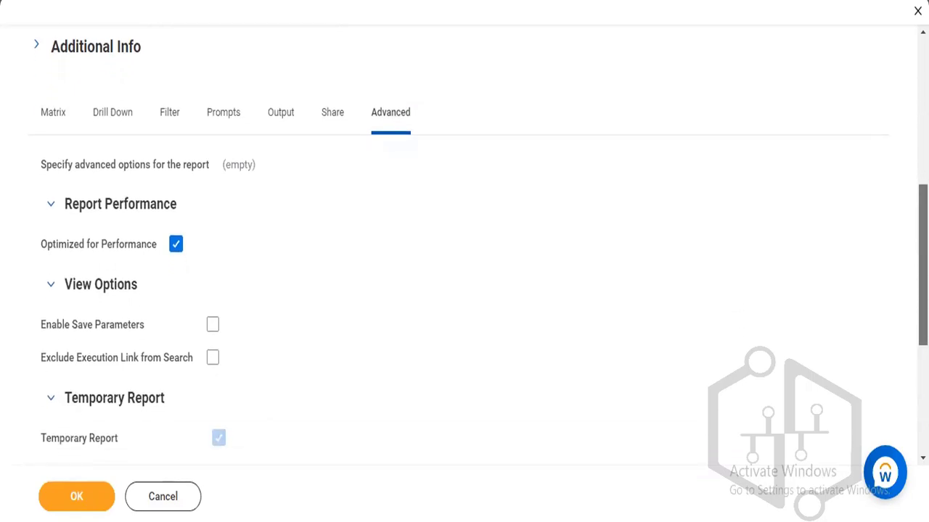
scroll(464, 247, down, 1)
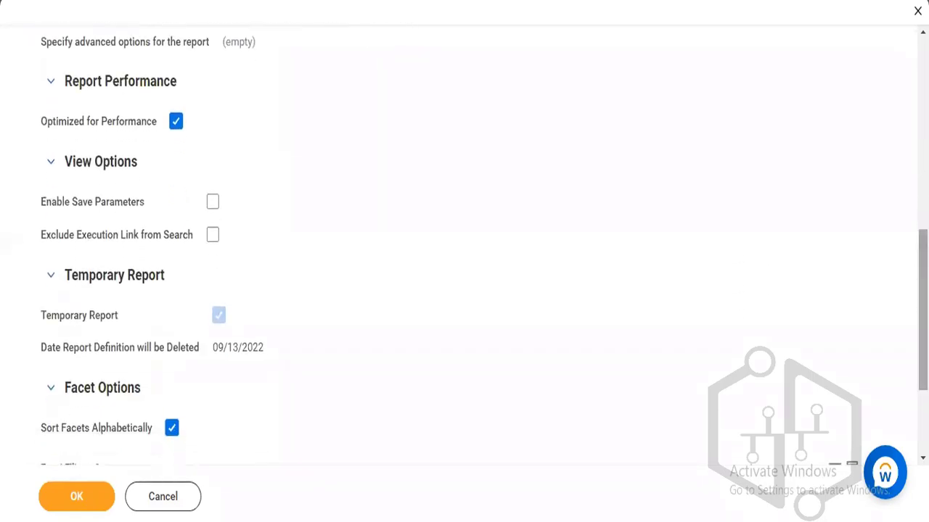
scroll(464, 246, down, 2)
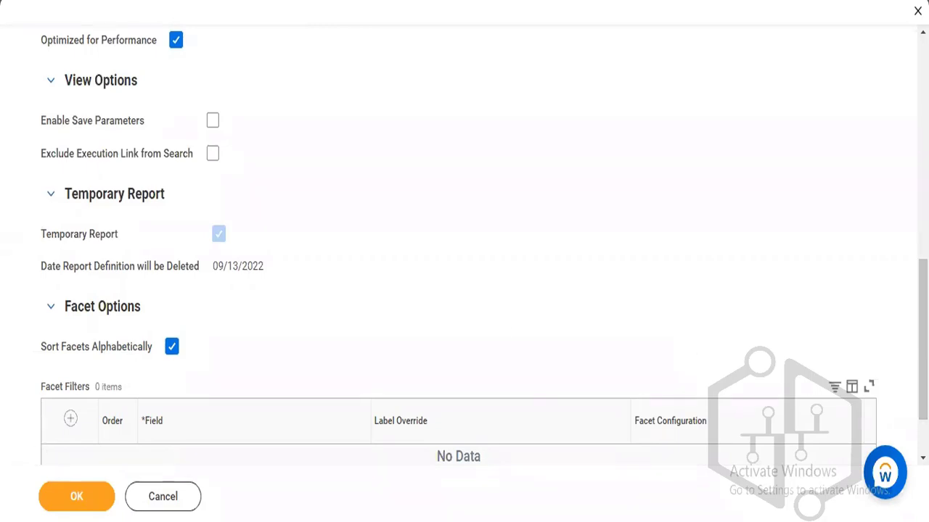
scroll(353, 414, down, 1)
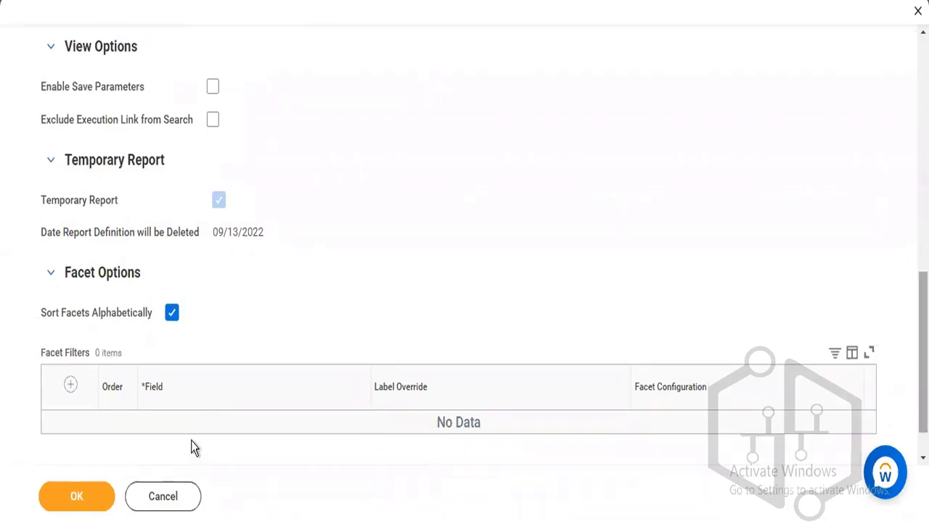
Add a facet filter row and search all fields for the Talent Based Performance Rating field.
click(72, 389)
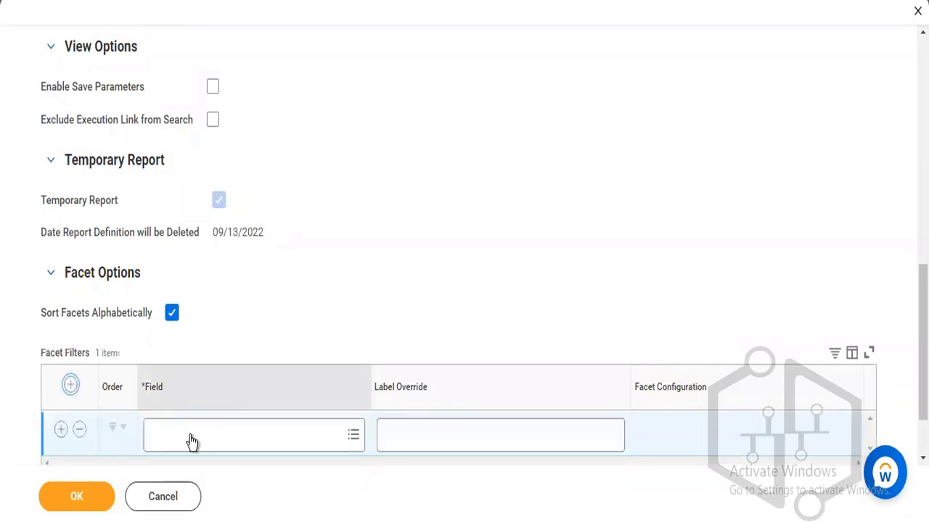
click(190, 435)
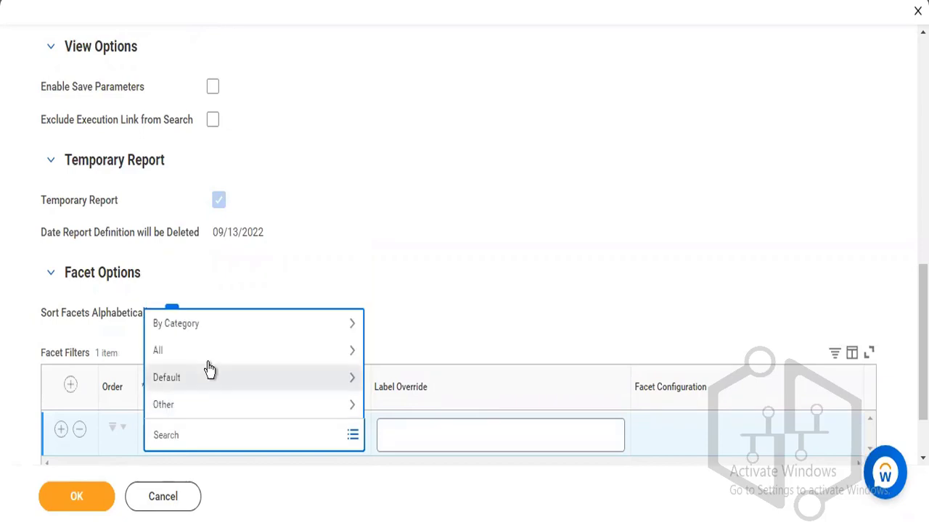
click(206, 355)
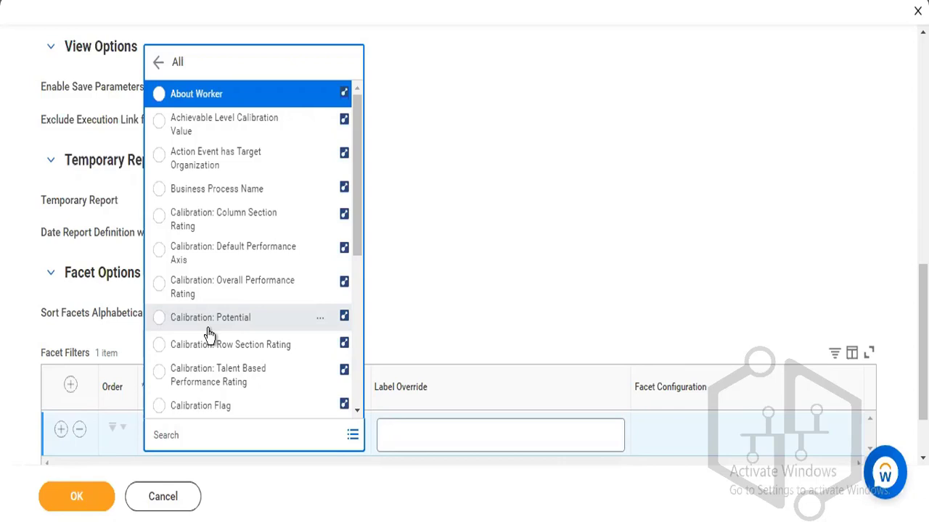
click(209, 433)
text(ta)
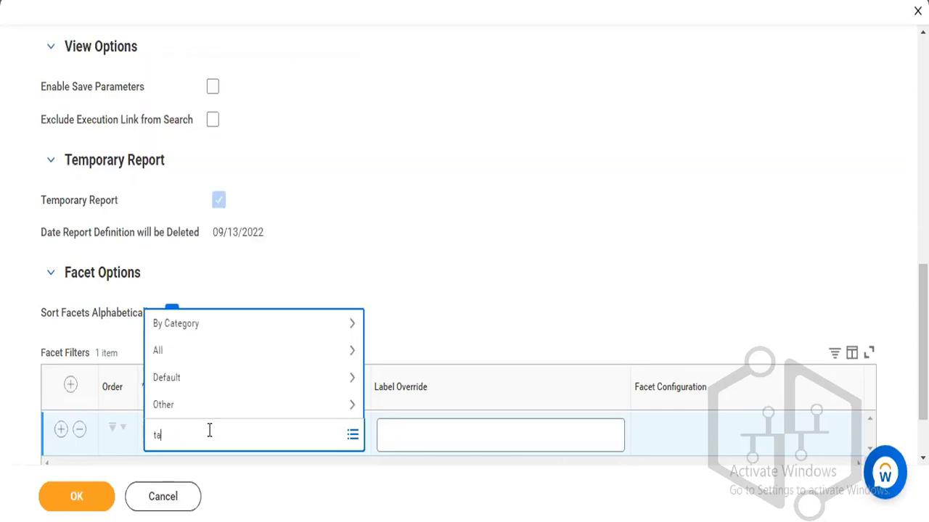
text(leny)
text(t)
key(Return)
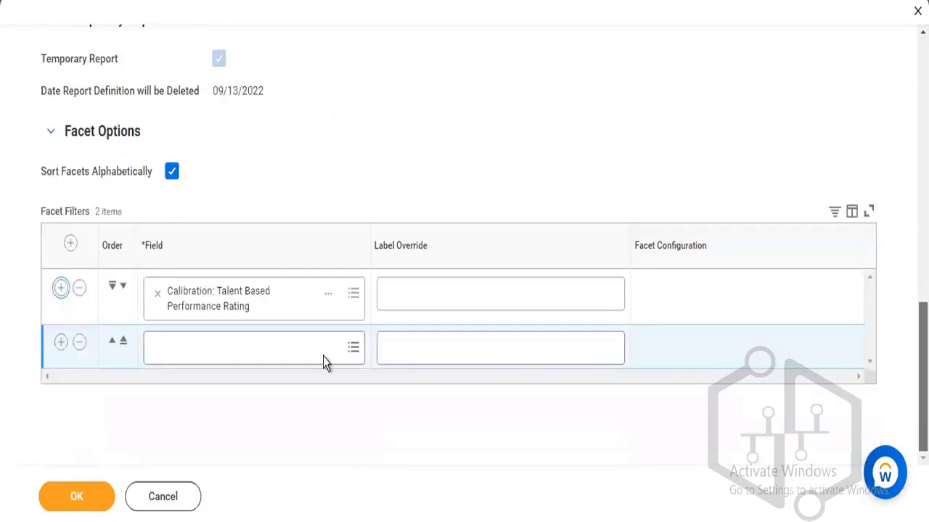
Set the second facet filter's field to Calibration: Potential from All fields.
click(249, 338)
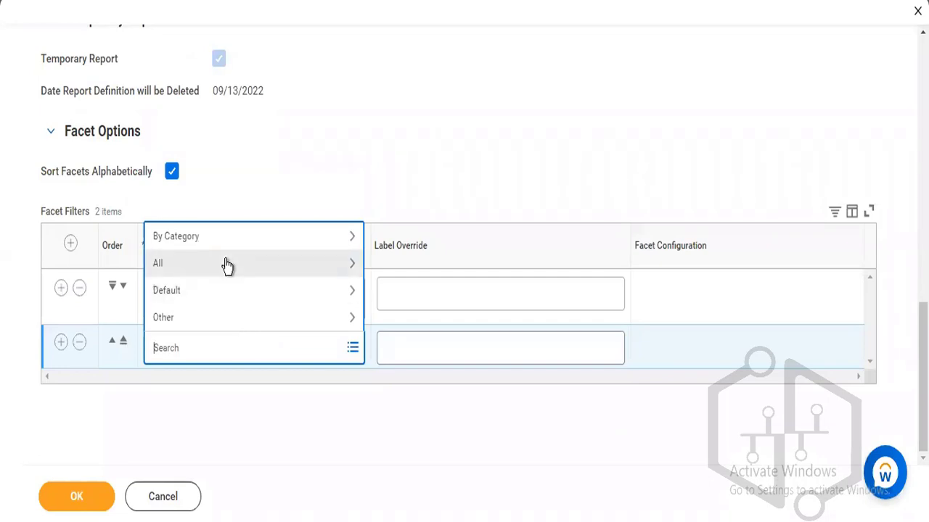
click(225, 263)
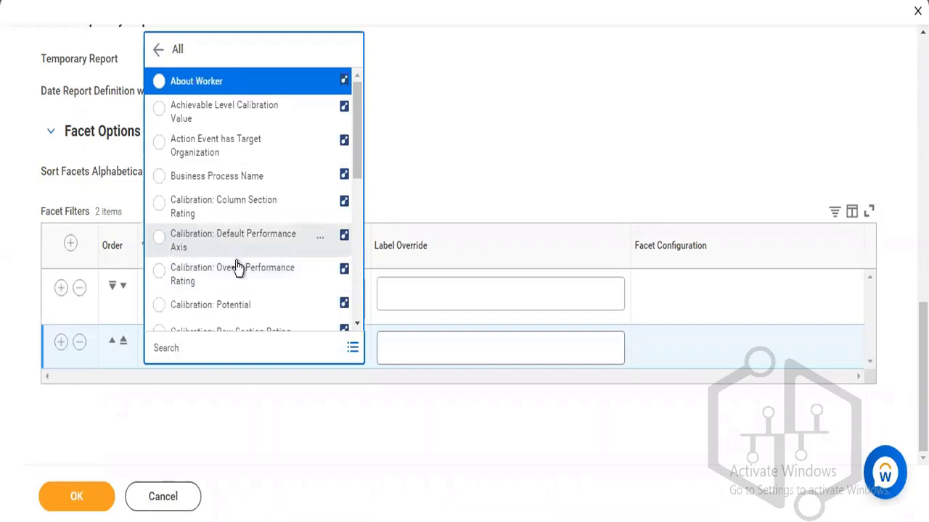
click(362, 230)
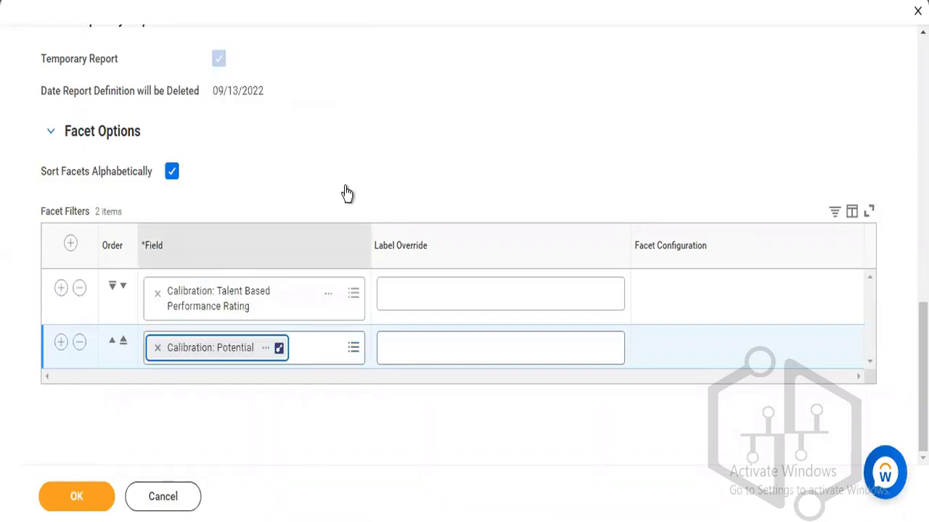
Add an empty third facet filter row, then remove it.
click(60, 344)
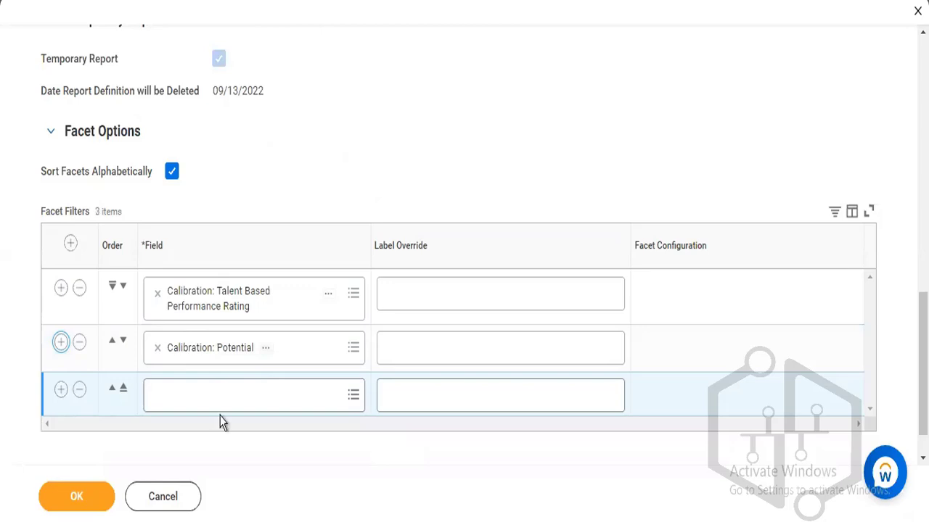
click(185, 407)
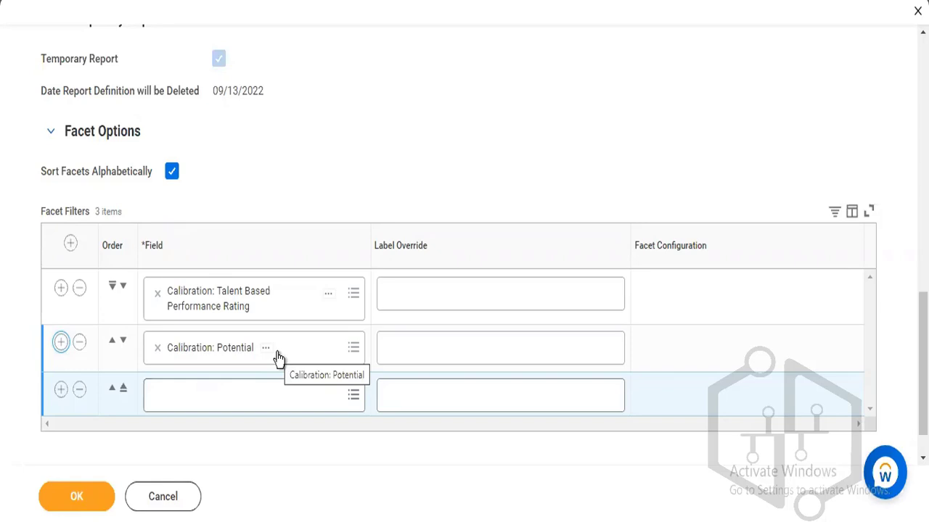
click(80, 390)
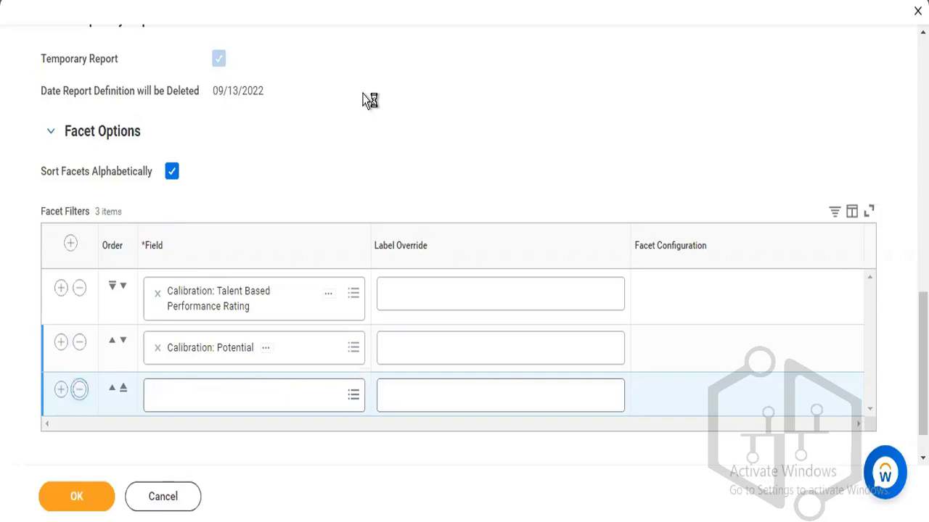
Confirm both Calibration facet filters are listed and save the Talent Performance definition with OK.
scroll(464, 262, up, 5)
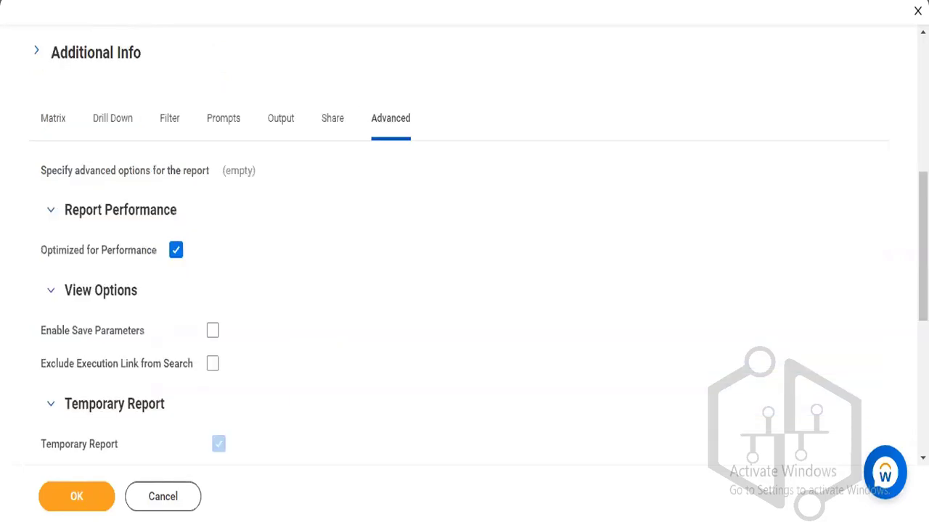
scroll(465, 261, up, 5)
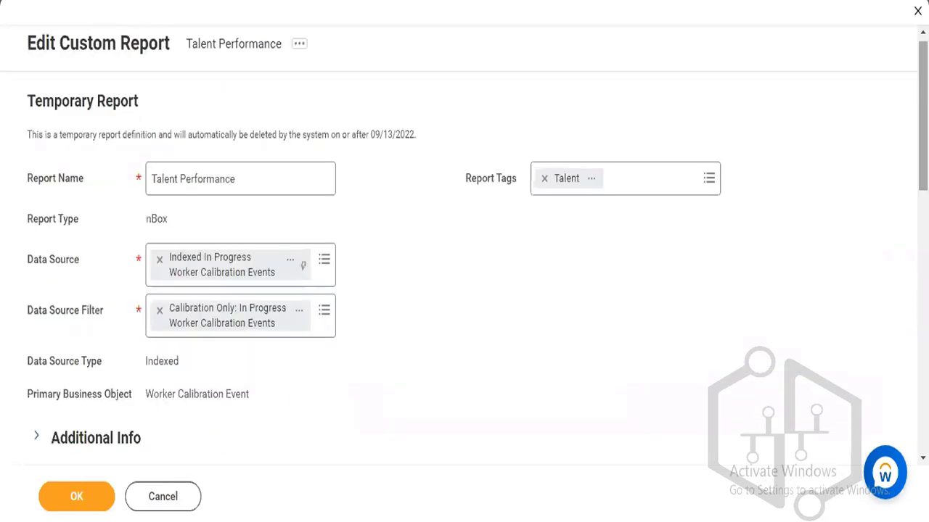
scroll(464, 261, down, 6)
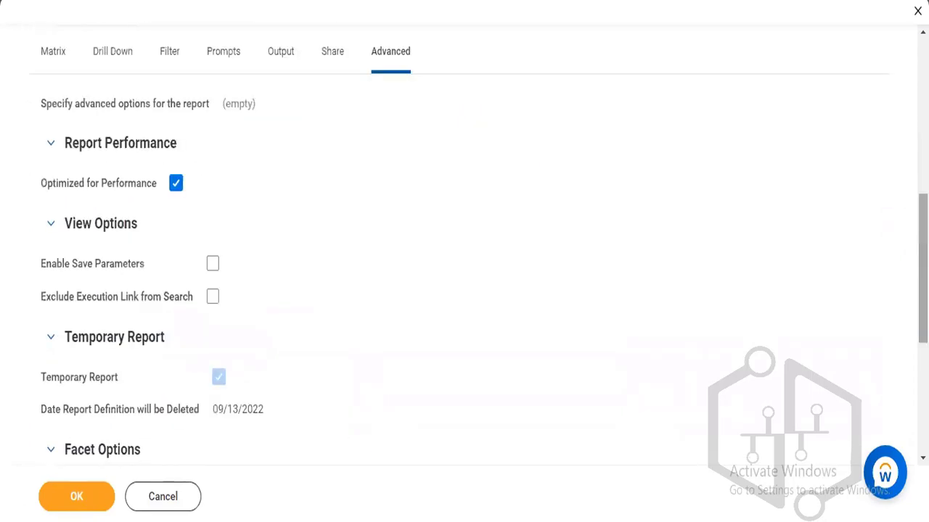
scroll(465, 261, down, 4)
scroll(464, 261, up, 2)
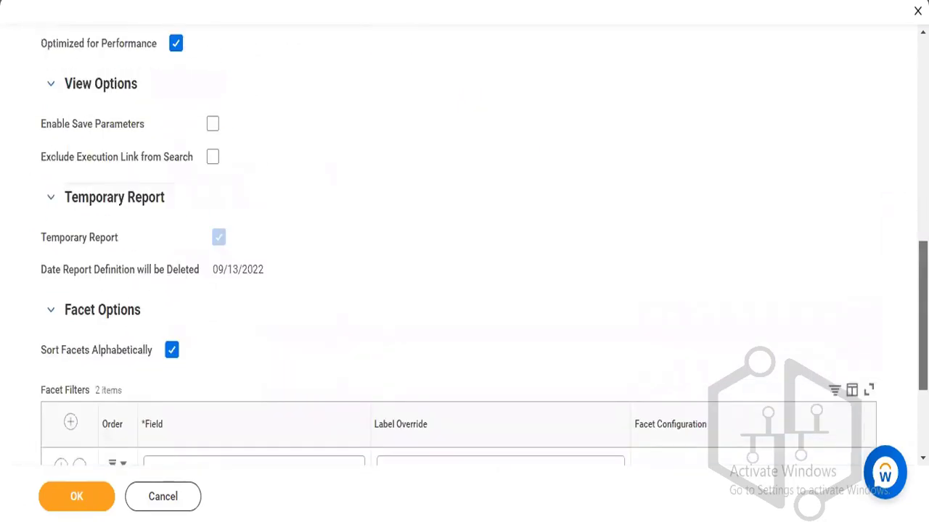
scroll(464, 261, up, 3)
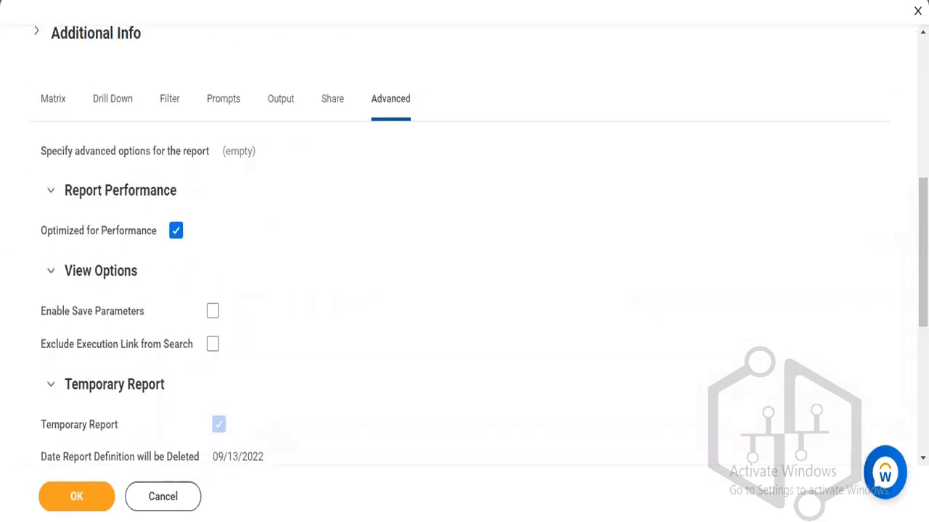
scroll(465, 247, down, 2)
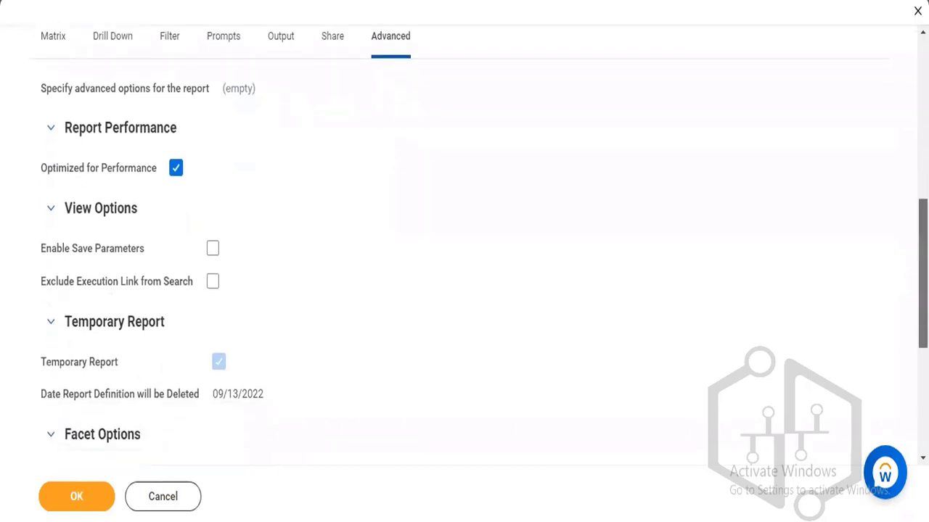
scroll(464, 247, down, 2)
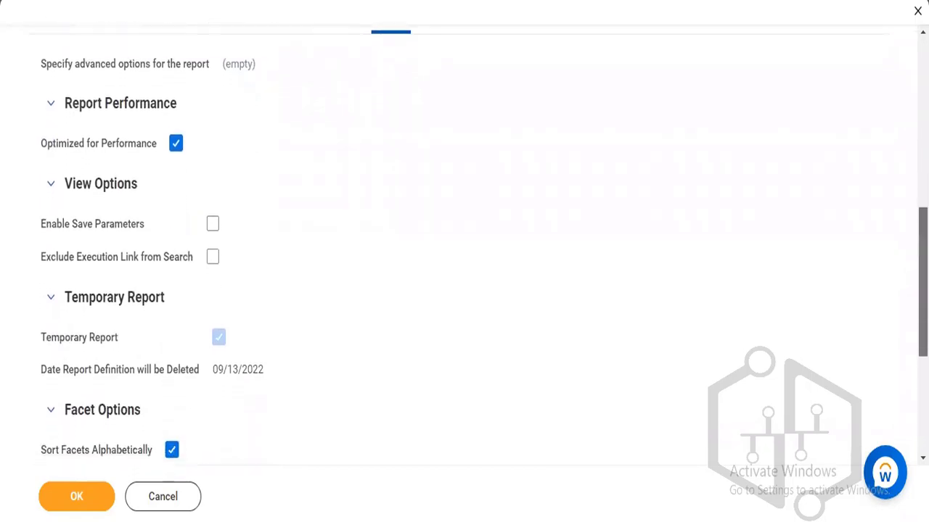
scroll(225, 292, down, 3)
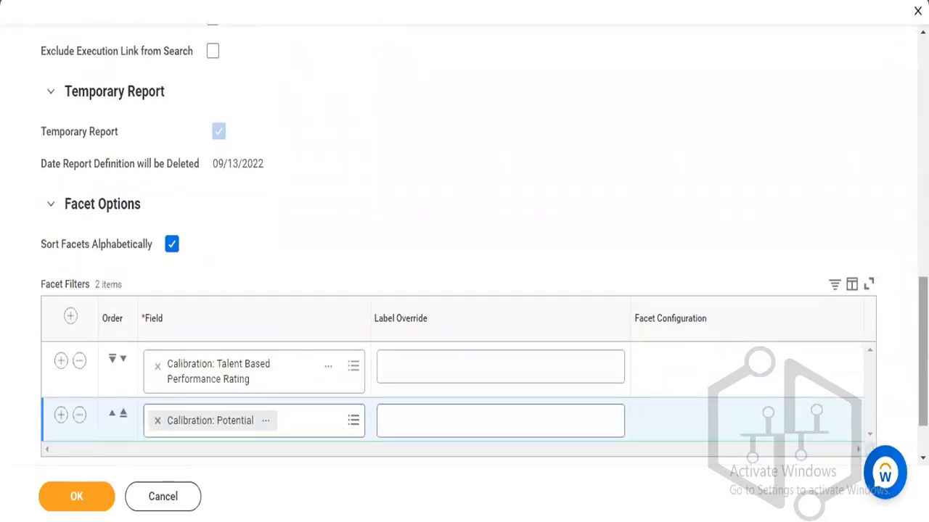
click(77, 508)
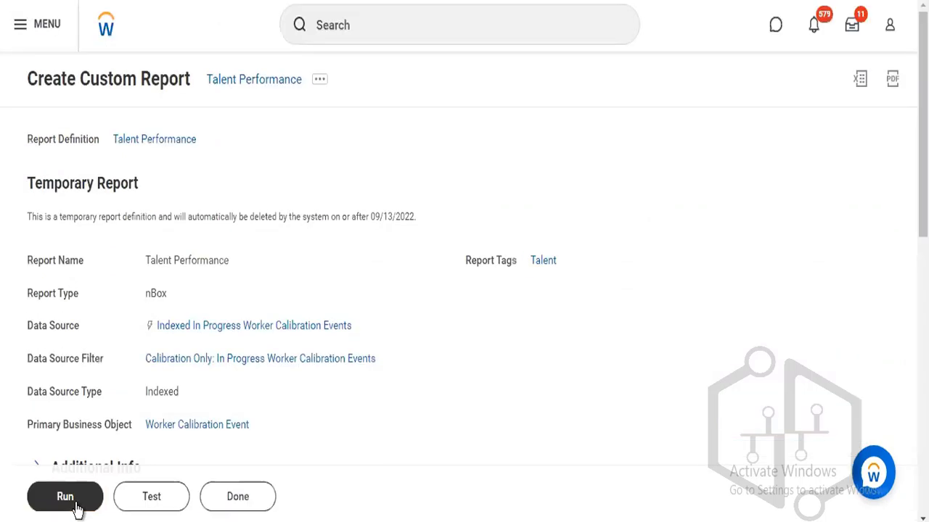
Scroll the Matrix tab to review Performance row grouping, Potential column grouping and Photo display.
scroll(91, 517, down, 5)
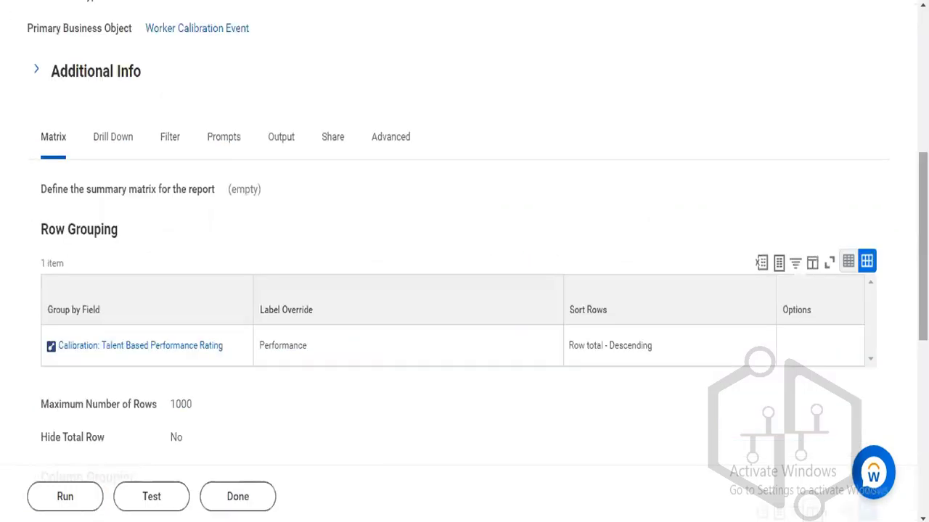
scroll(91, 500, up, 4)
scroll(465, 261, up, 1)
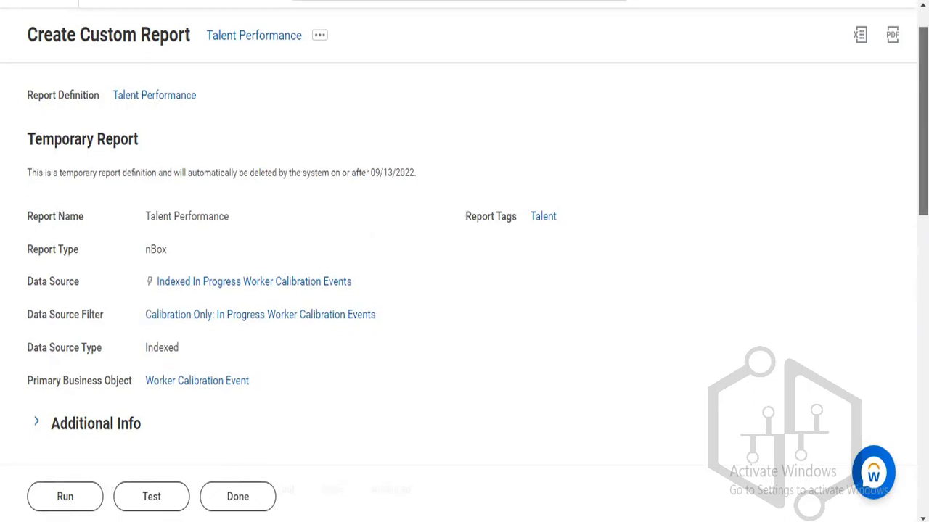
scroll(464, 261, down, 5)
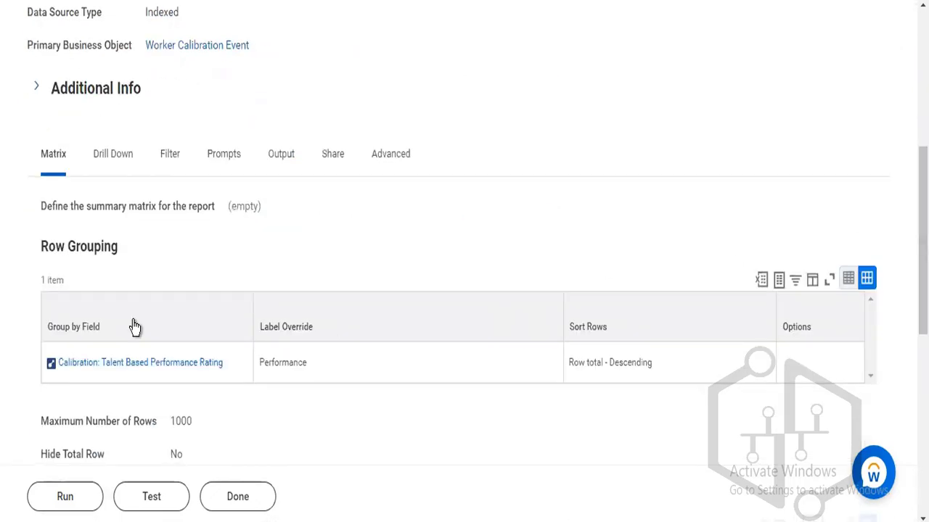
scroll(465, 262, down, 4)
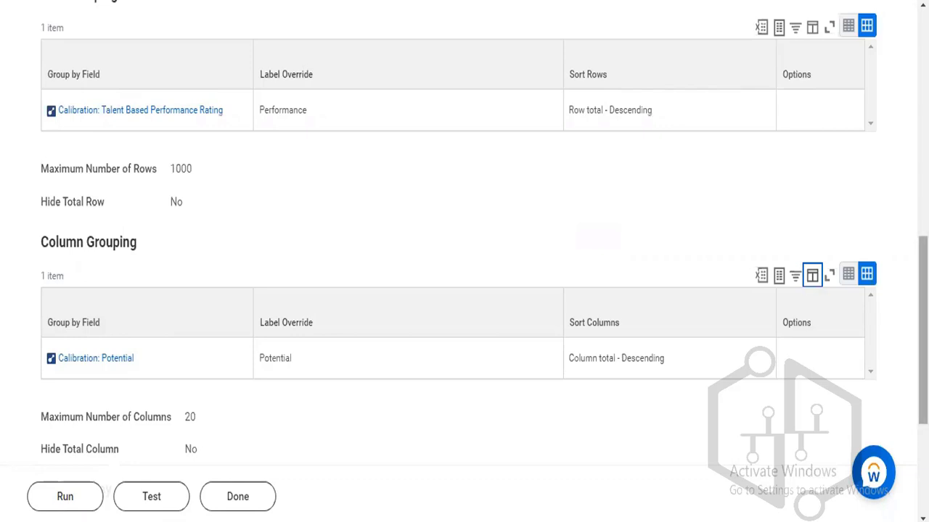
scroll(923, 326, down, 3)
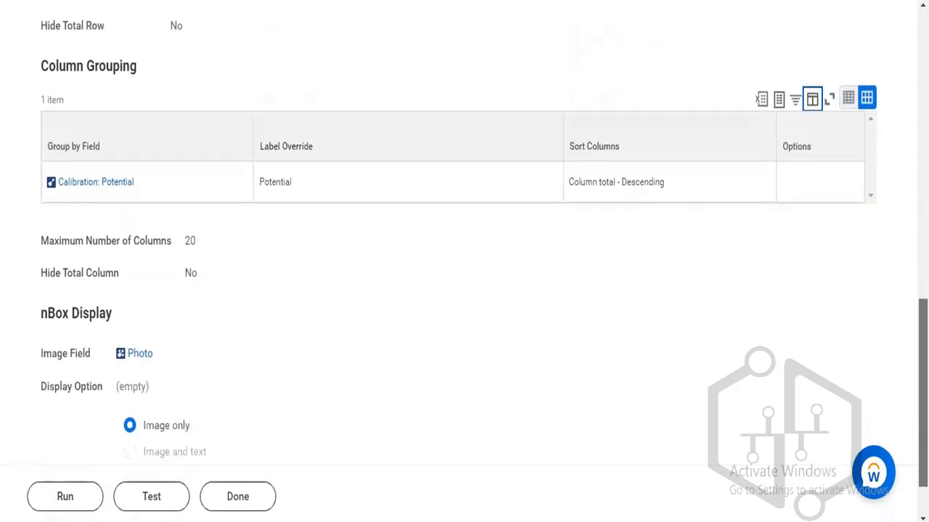
scroll(464, 248, down, 1)
scroll(464, 249, up, 6)
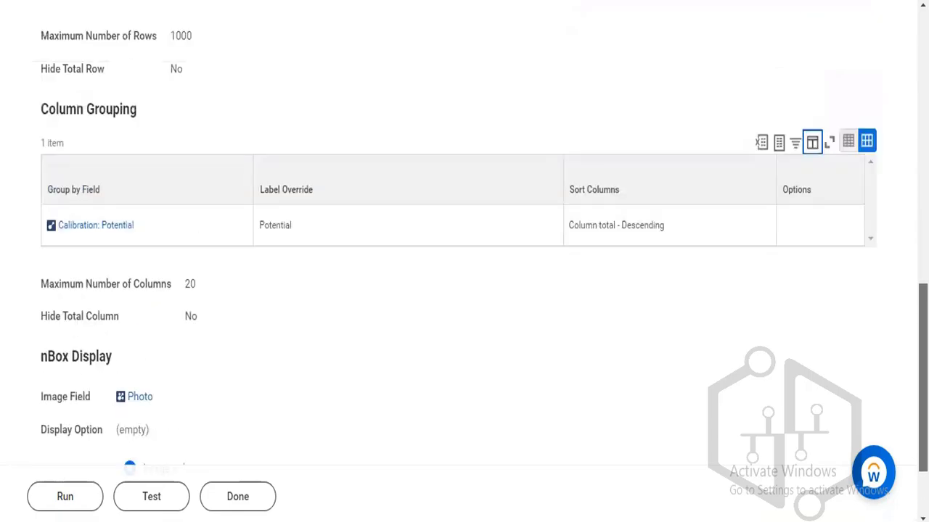
scroll(167, 218, up, 2)
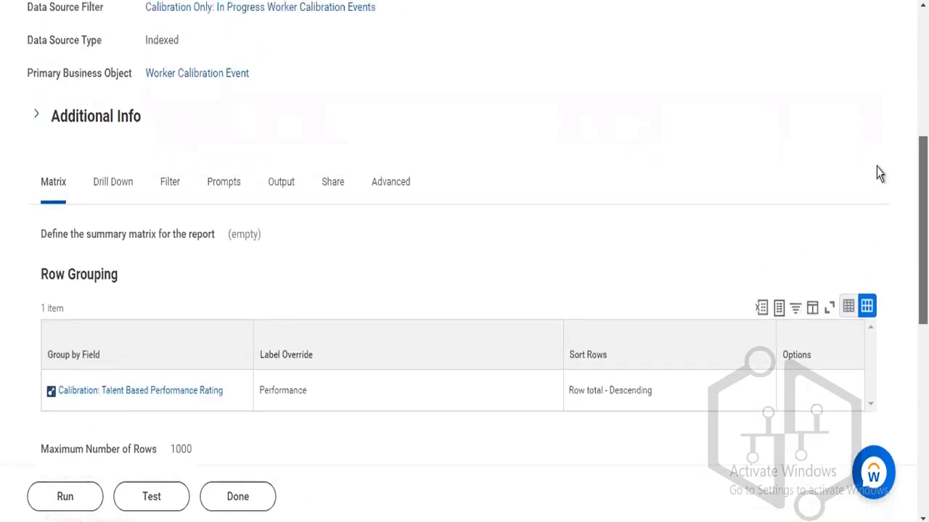
Review the Drill Down tab's drillable fields and its Worker, Photo and Job Profile detail columns.
click(109, 200)
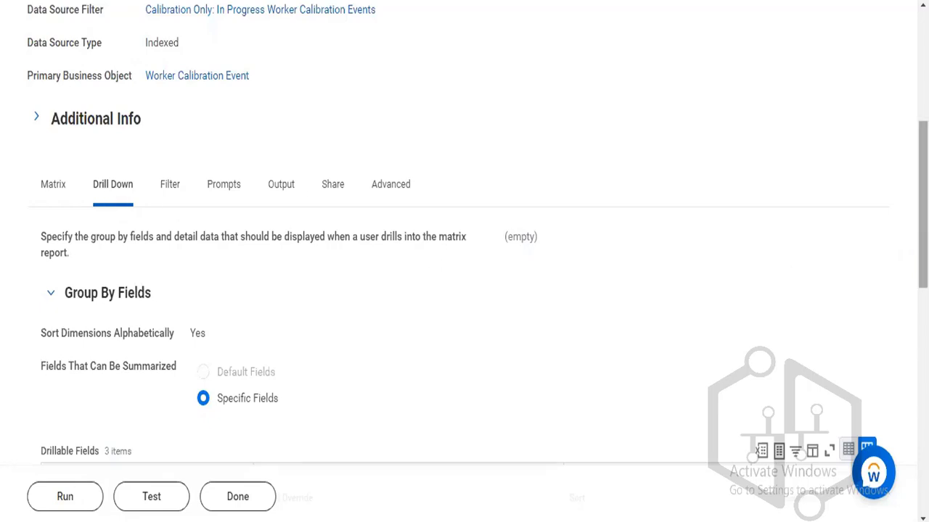
scroll(465, 261, down, 5)
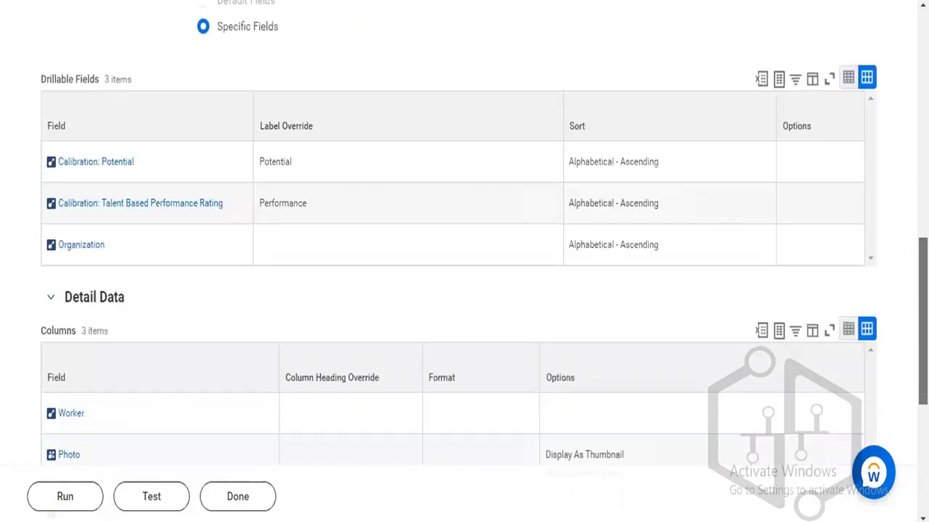
scroll(464, 261, up, 1)
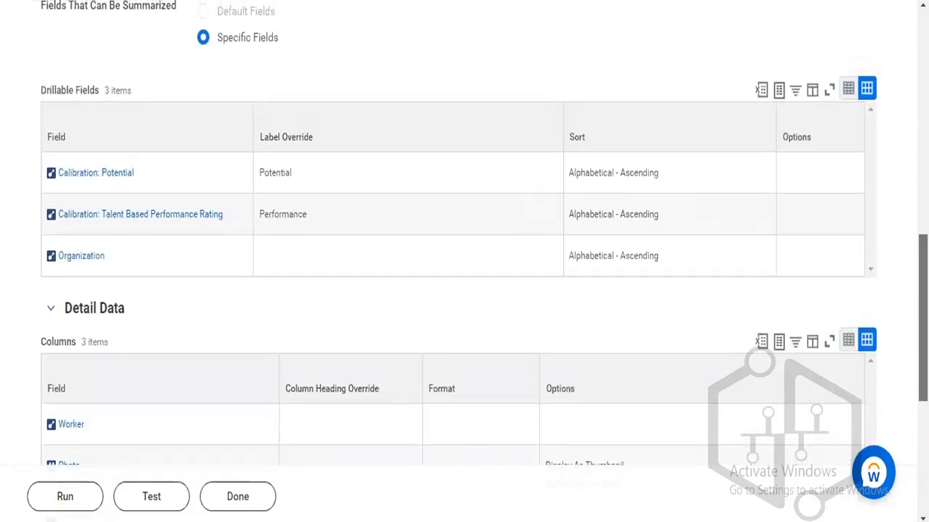
scroll(464, 261, down, 2)
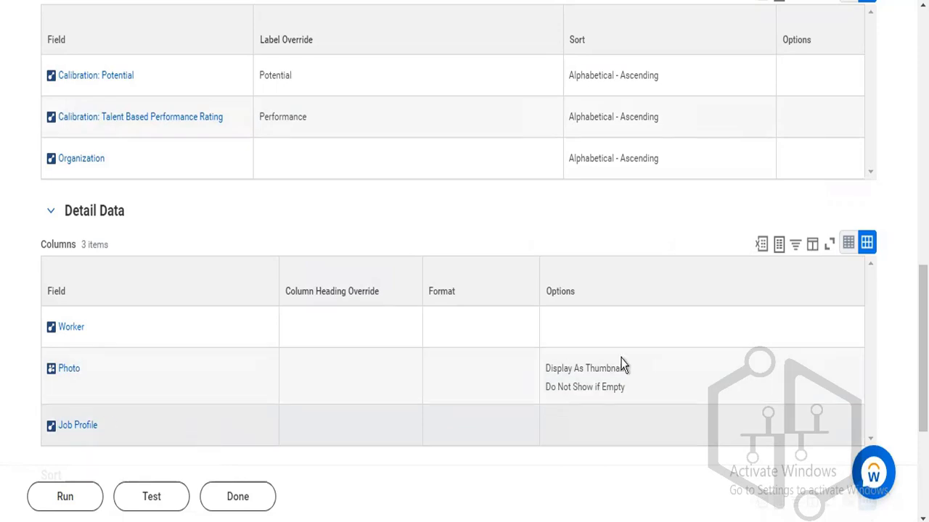
scroll(561, 355, up, 15)
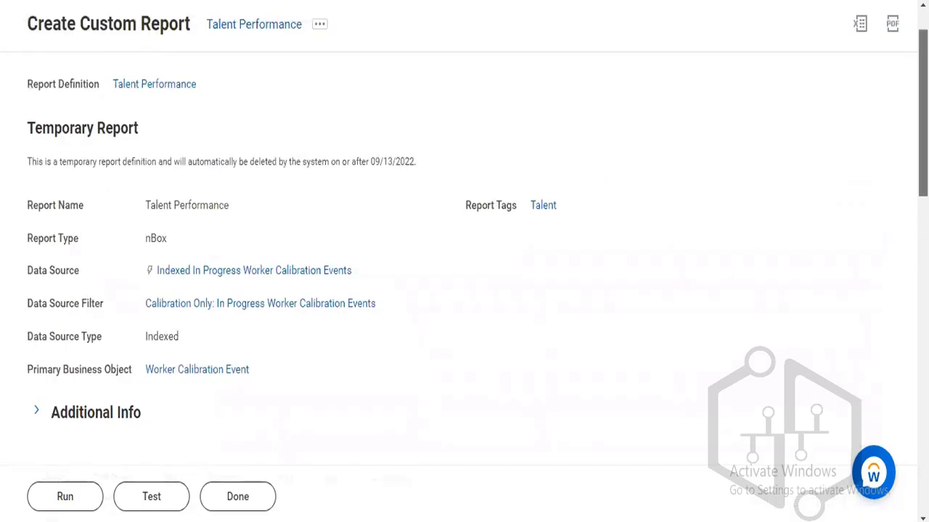
scroll(464, 261, down, 2)
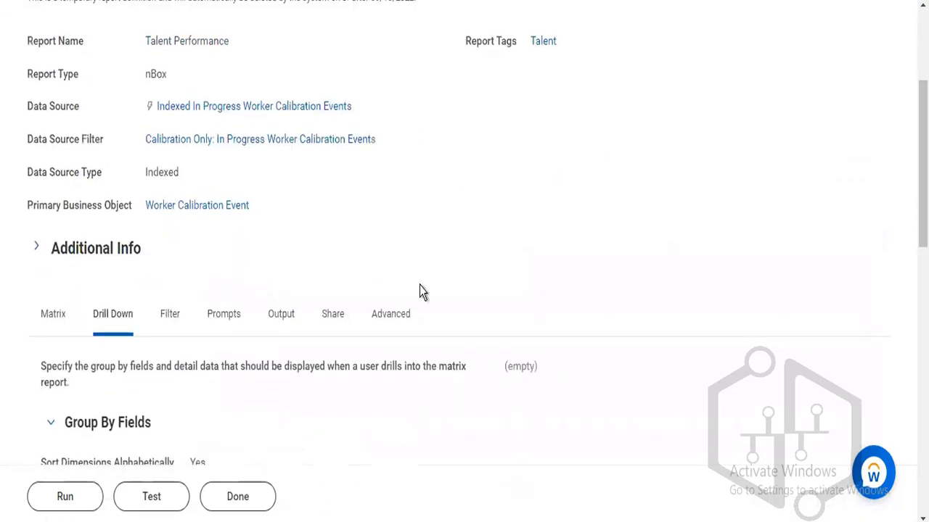
Review the report's Prompts settings, then return to Matrix to see the Performance and Potential column groupings.
click(228, 321)
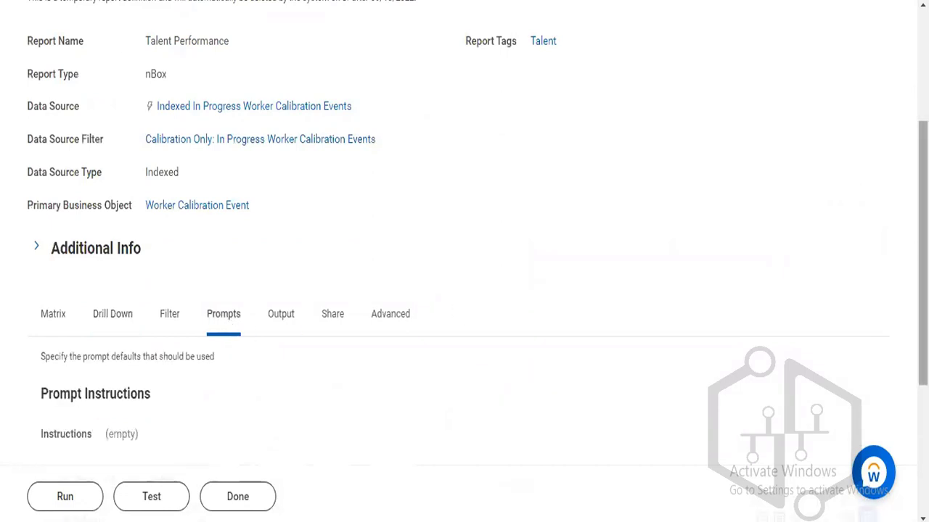
scroll(325, 147, down, 1)
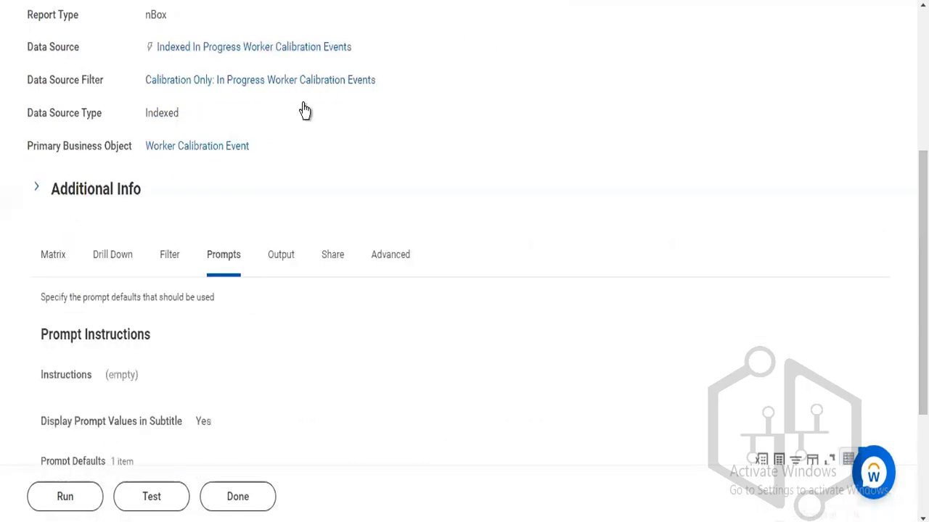
click(60, 257)
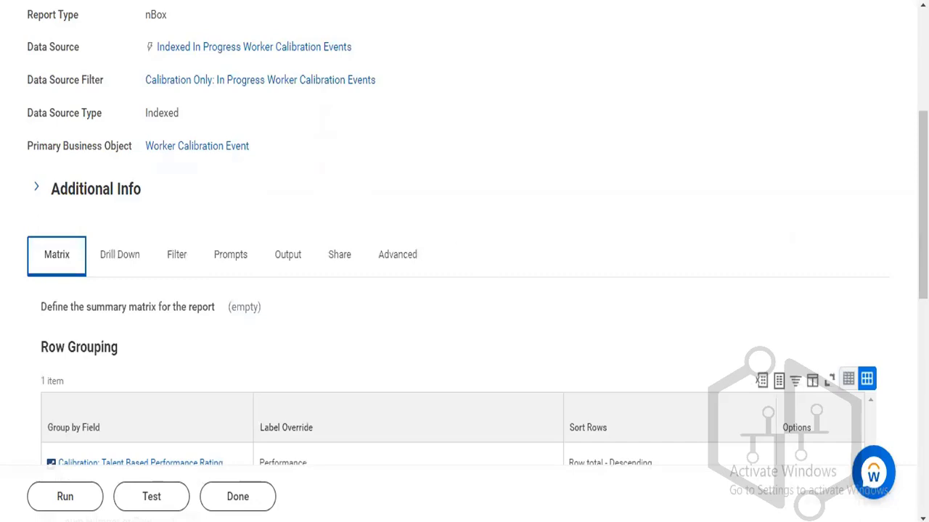
scroll(615, 312, down, 5)
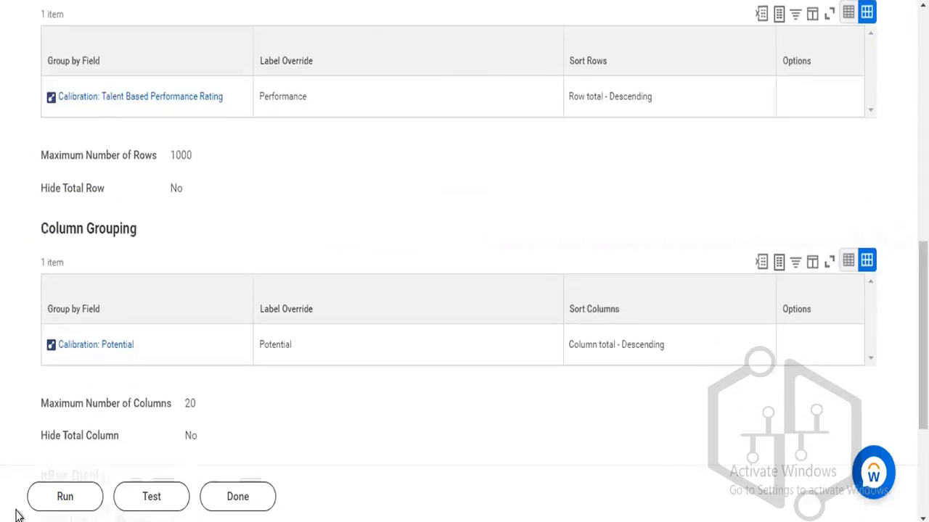
Run Talent Performance, read the 'no nBox setup data found' error, and dismiss it.
click(62, 497)
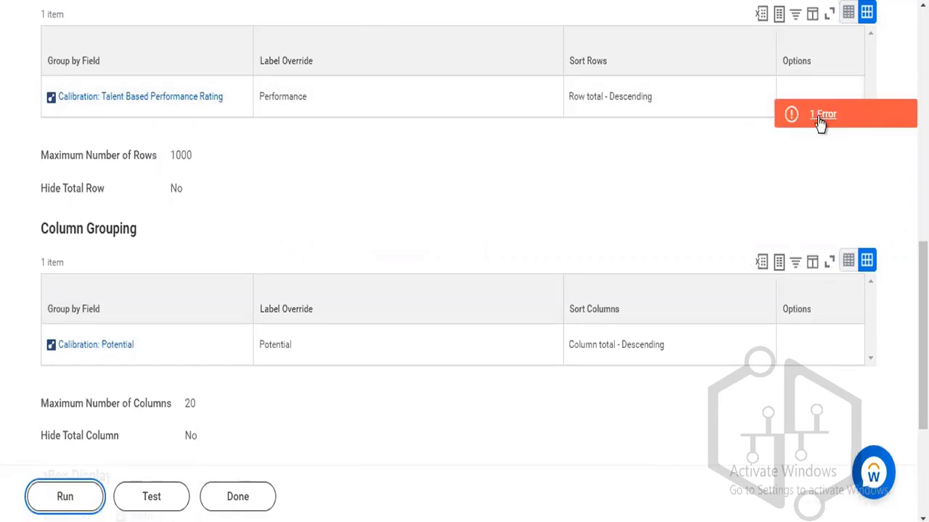
click(820, 122)
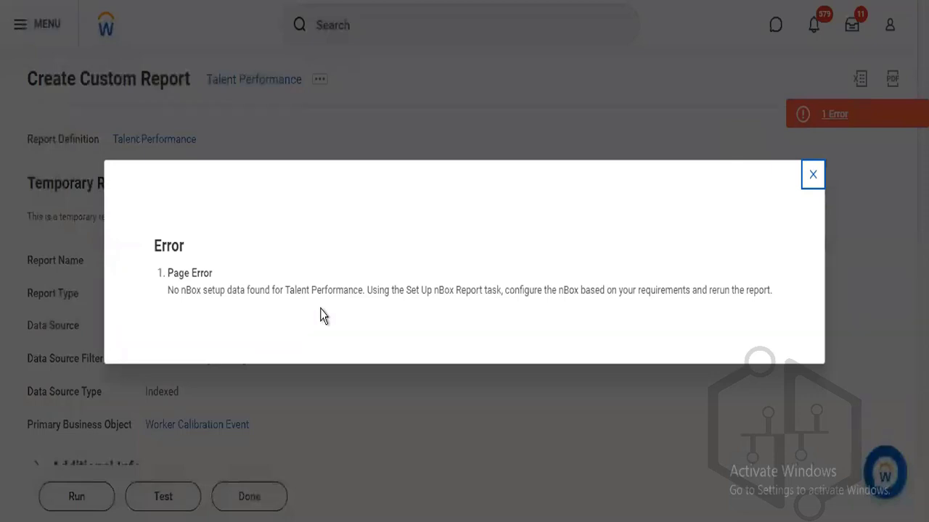
click(814, 175)
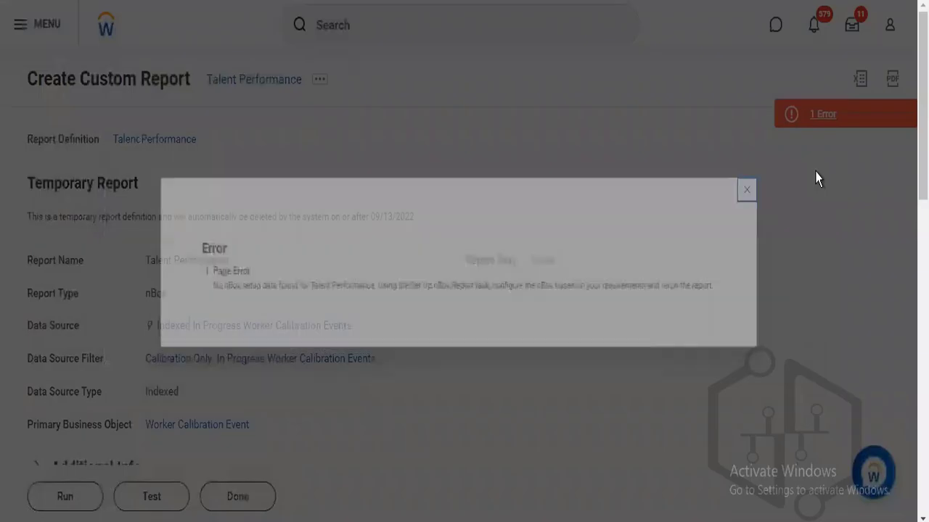